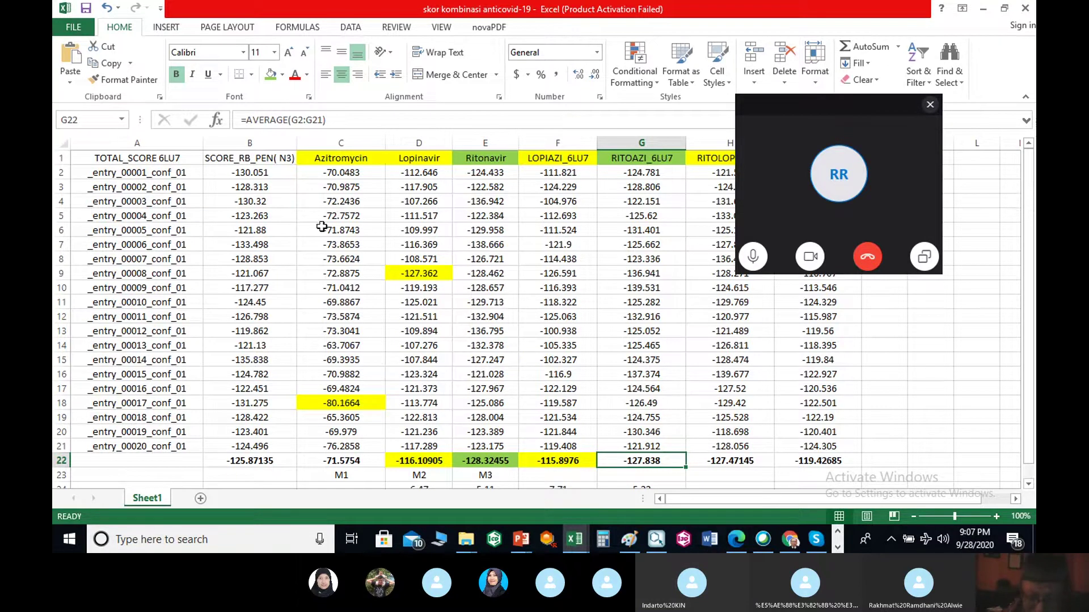
Fill the RITOAZI_6LU7 average in cell G22 with green and compare it with the Ritonavir average in E22
click(272, 82)
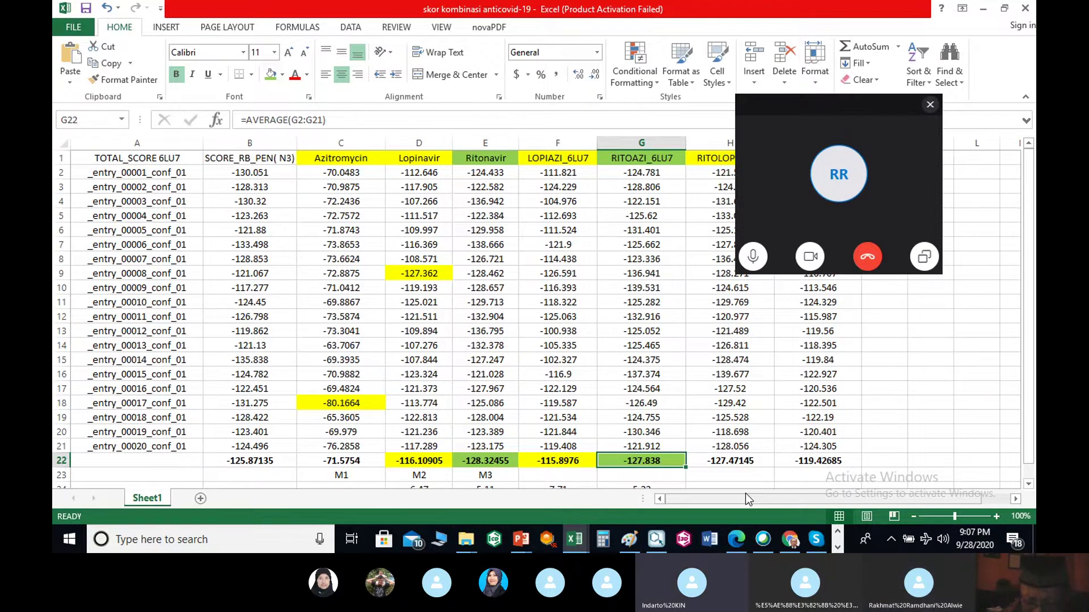
scroll(745, 493, down, 1)
click(480, 421)
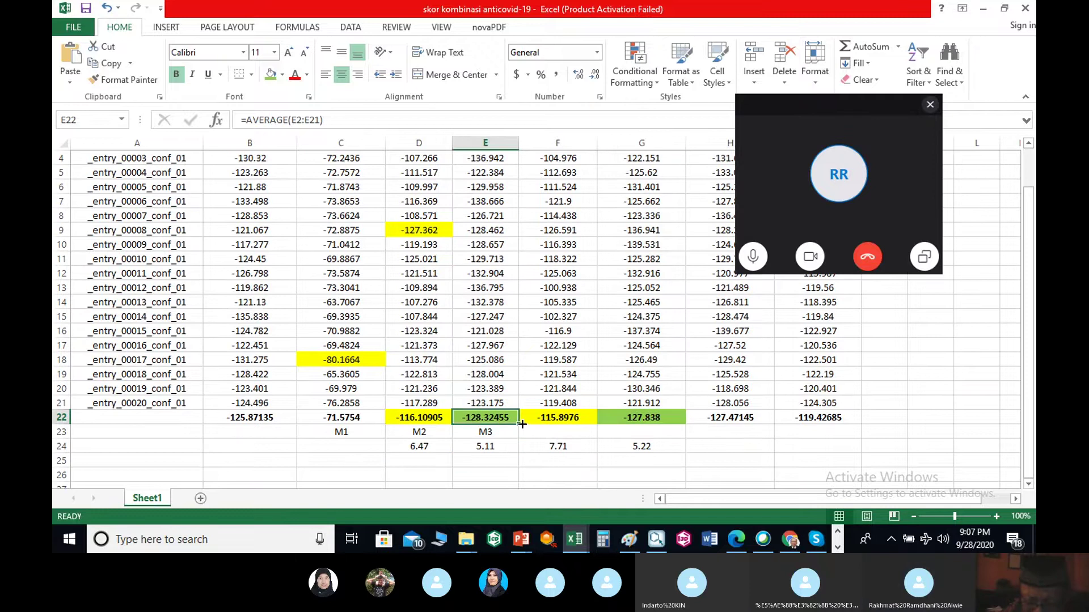
drag(521, 424, 640, 421)
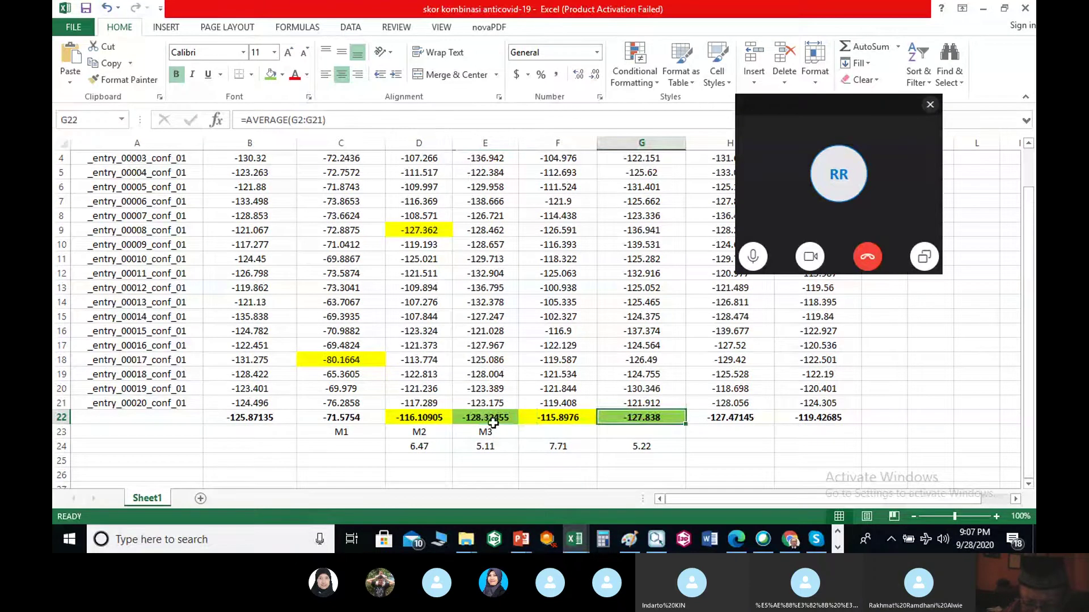
click(492, 421)
click(649, 417)
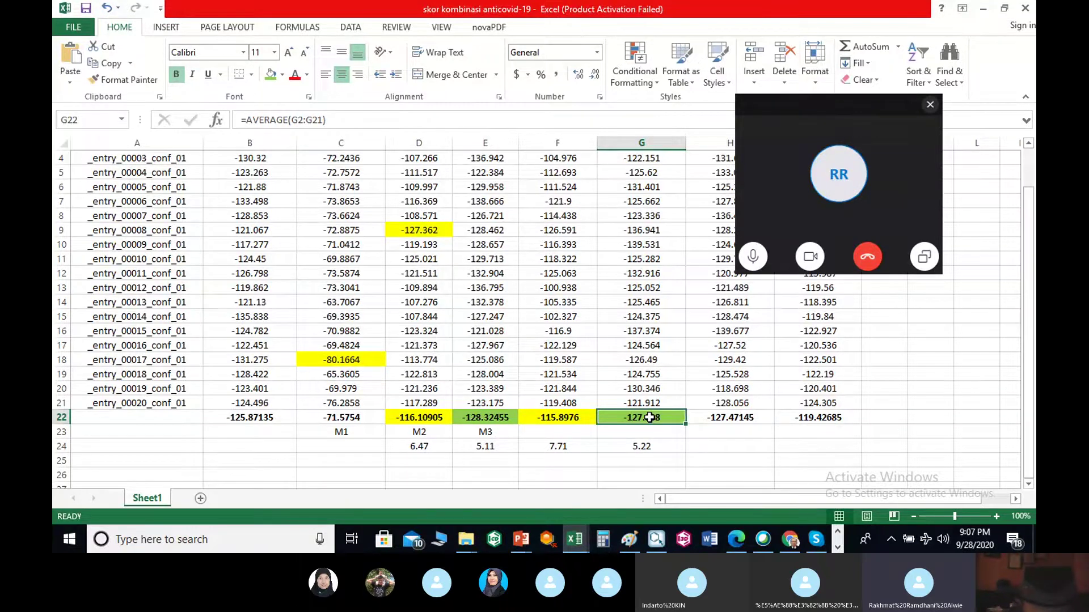
Compare the SCORE_RB_PEN( N3) average in B22 with the drug combination averages in row 22, especially RITOAZI_6LU7 in G22
scroll(256, 391, up, 1)
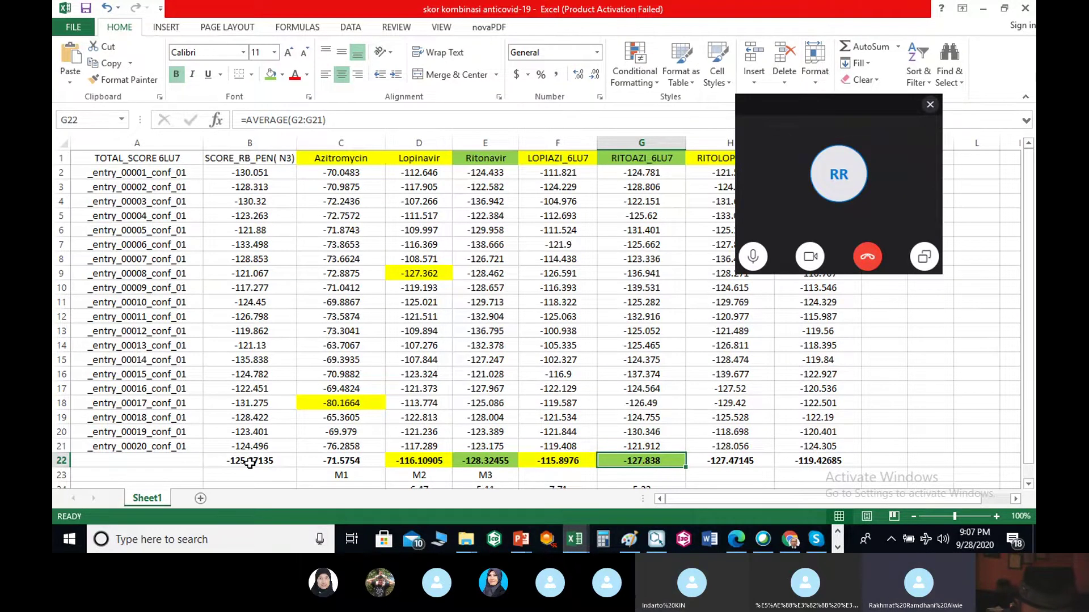
click(249, 463)
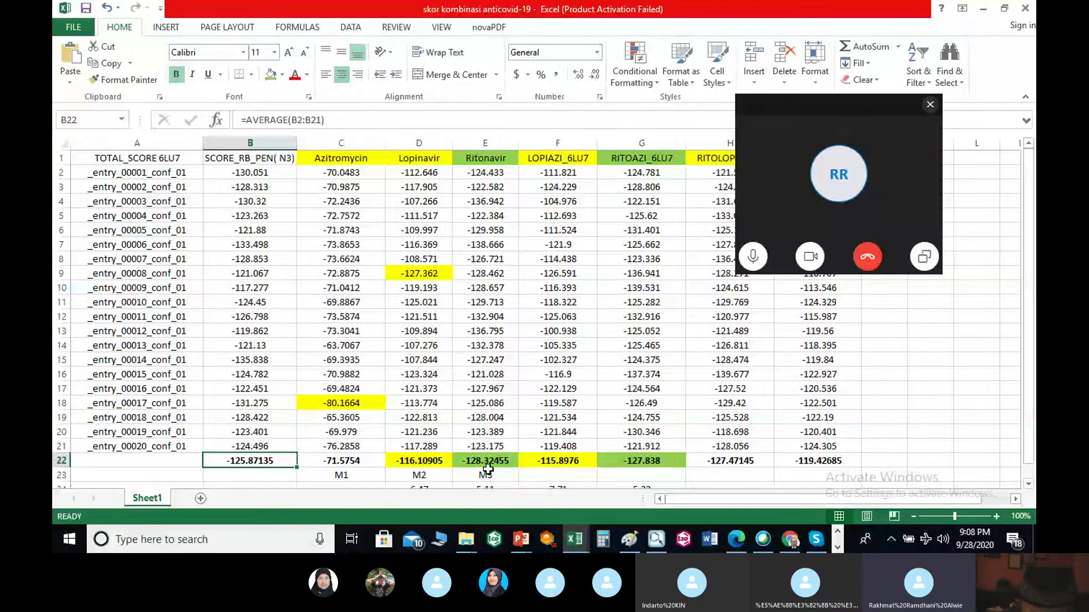
scroll(488, 468, down, 1)
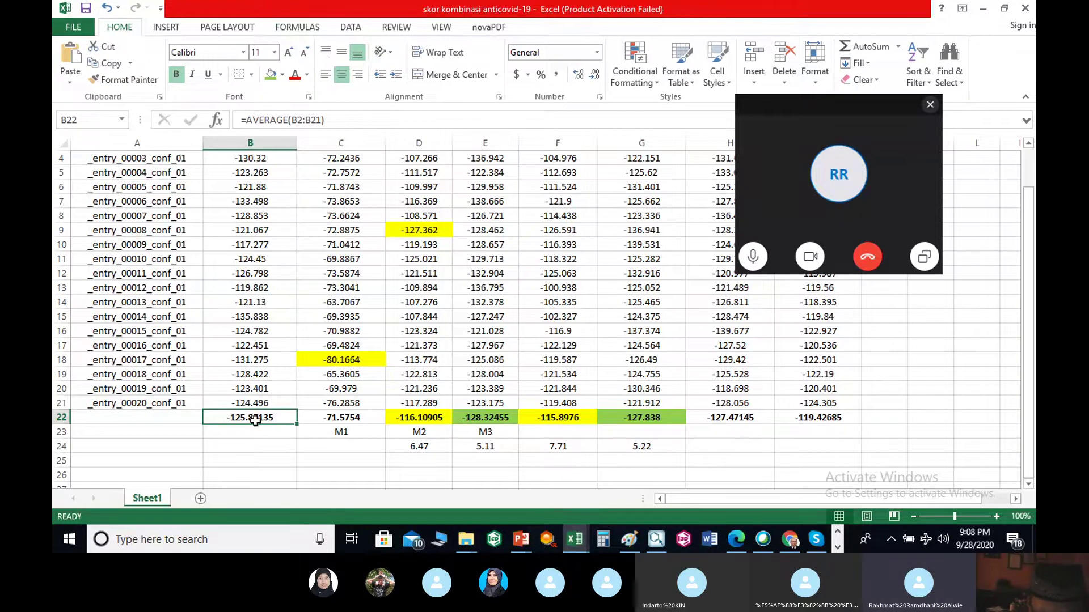
click(664, 418)
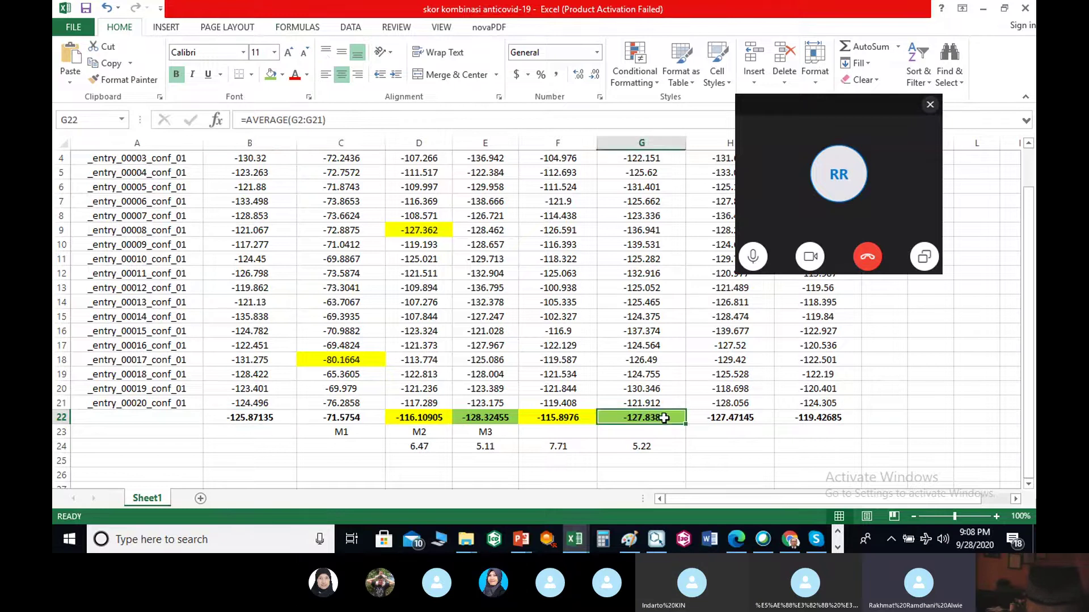
click(257, 423)
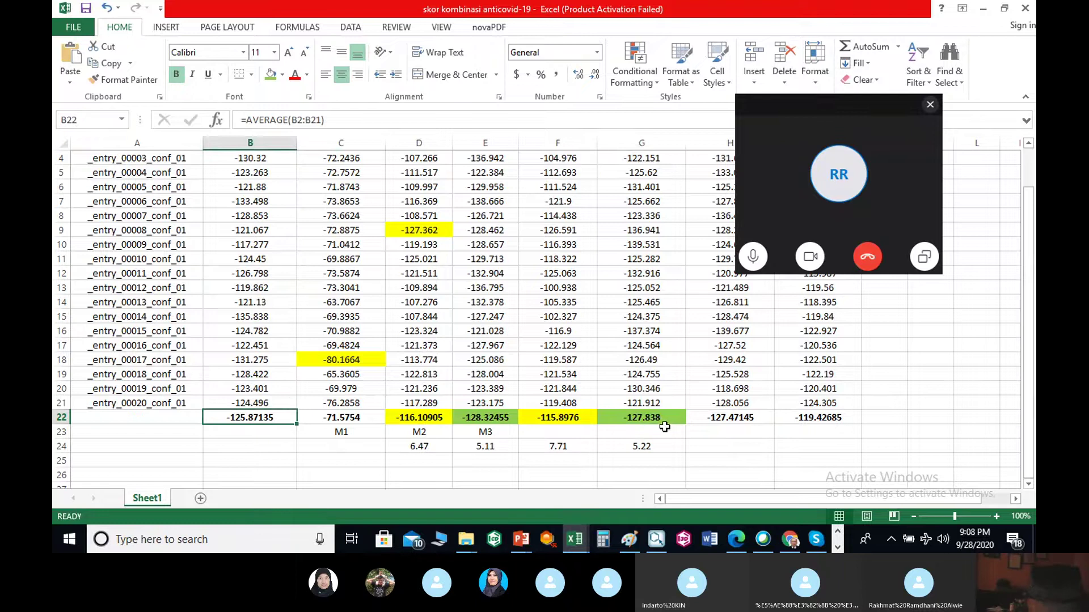
scroll(661, 448, up, 1)
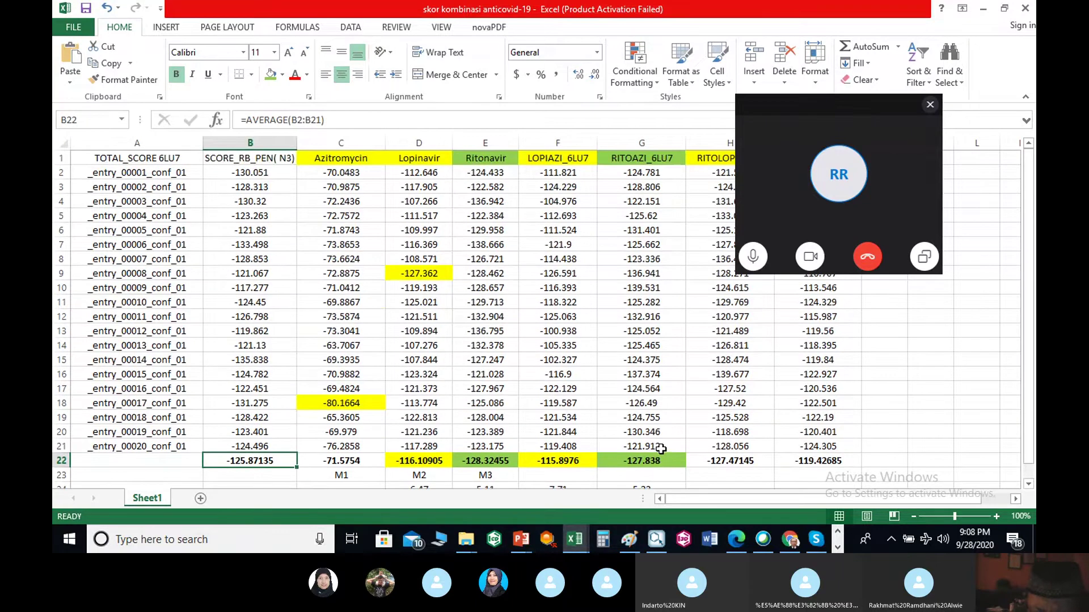
scroll(661, 450, down, 3)
scroll(661, 450, up, 1)
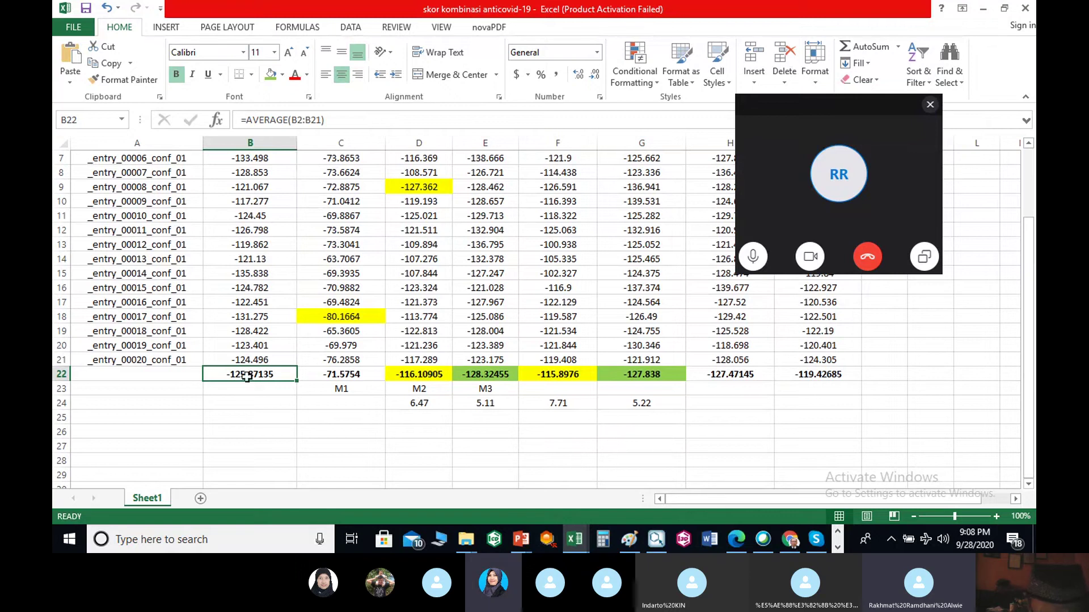
click(263, 402)
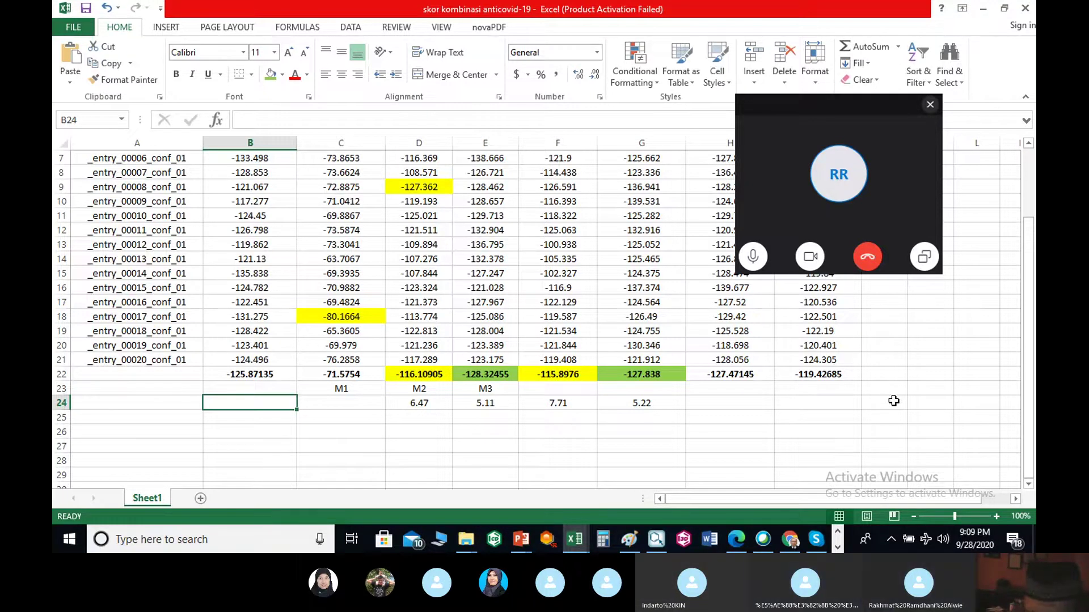
Switch to the Skype call, then close the MarvinSketch window holding _entry_00017_conf_01.mol2 and answer its Structure Changed dialog
click(816, 542)
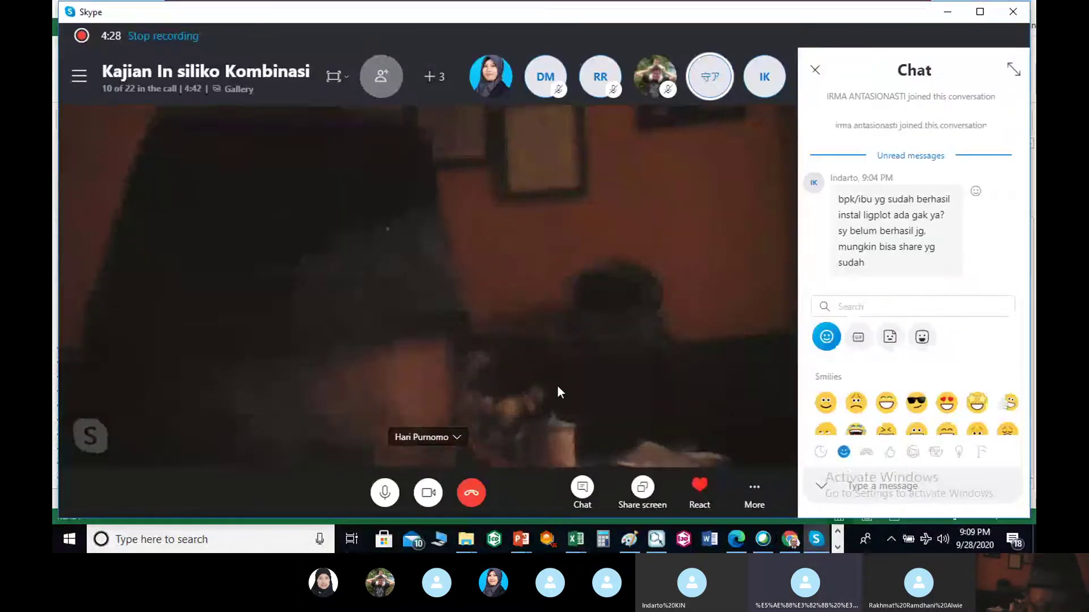
mouse_move(646, 536)
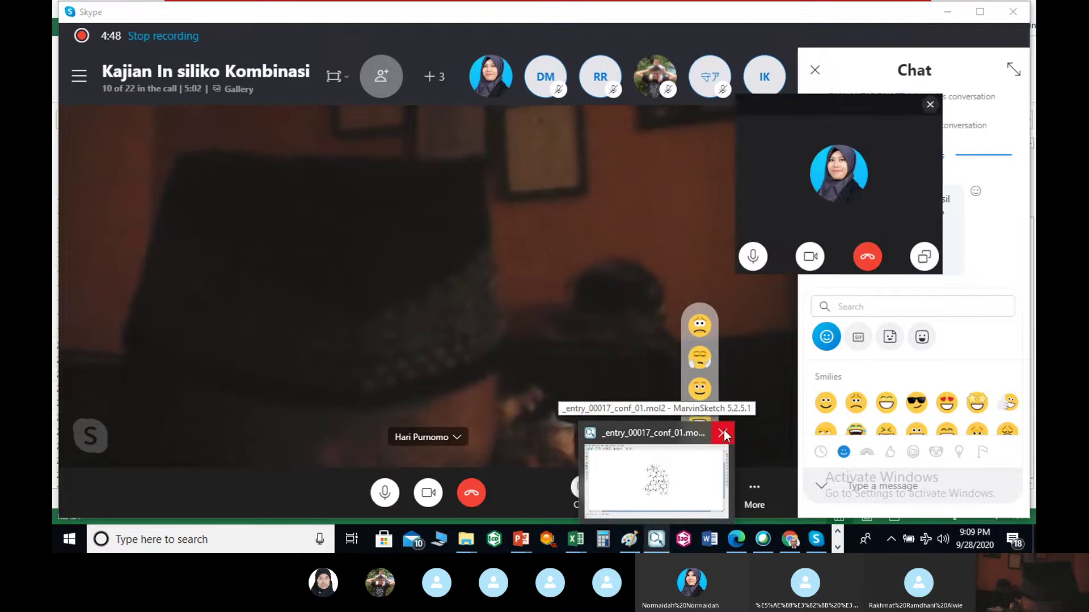
mouse_move(727, 448)
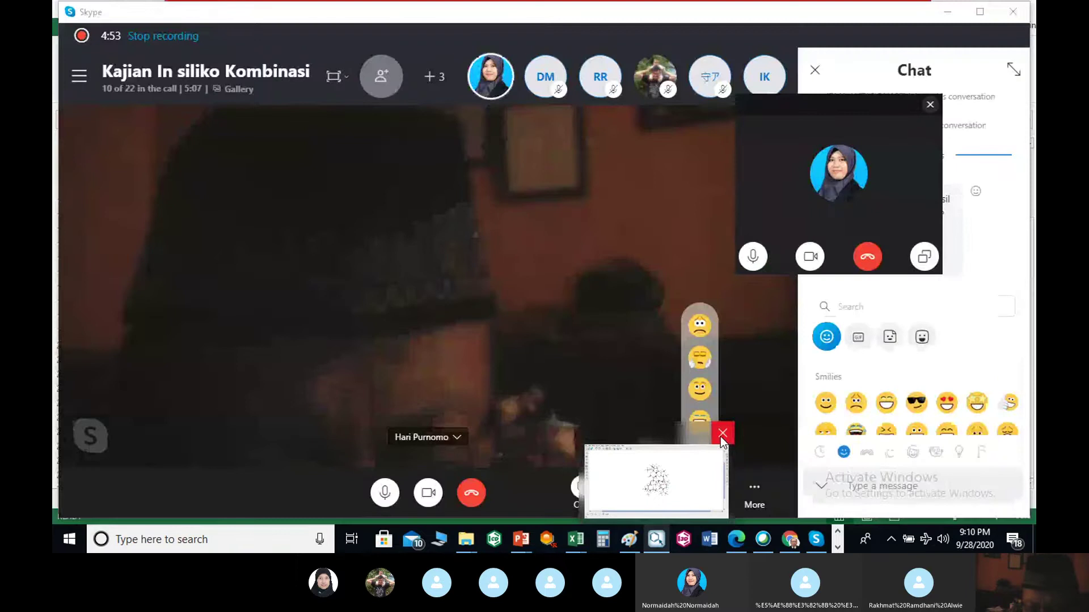
click(722, 435)
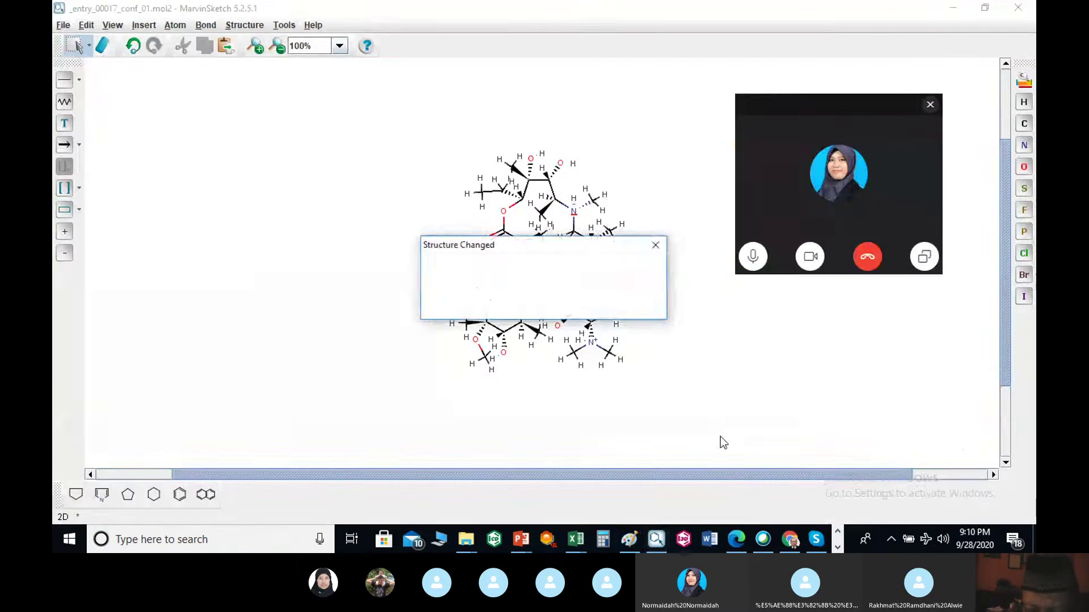
click(543, 301)
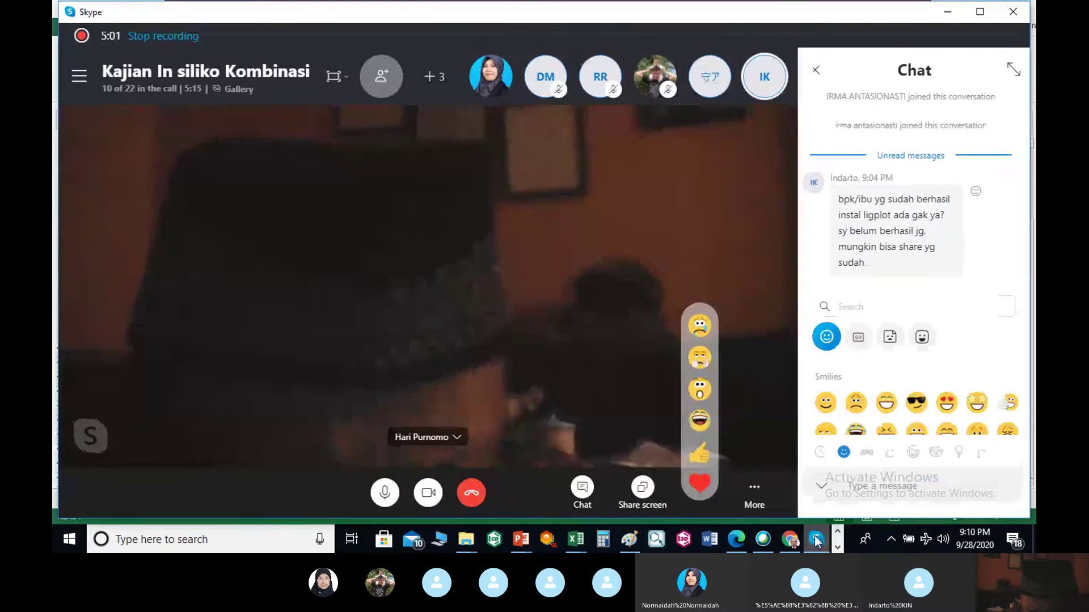
Switch to the PREDIKSI ADMET presentation in PowerPoint, start its slide show from the beginning and advance to the pkCSM title slide
mouse_move(817, 539)
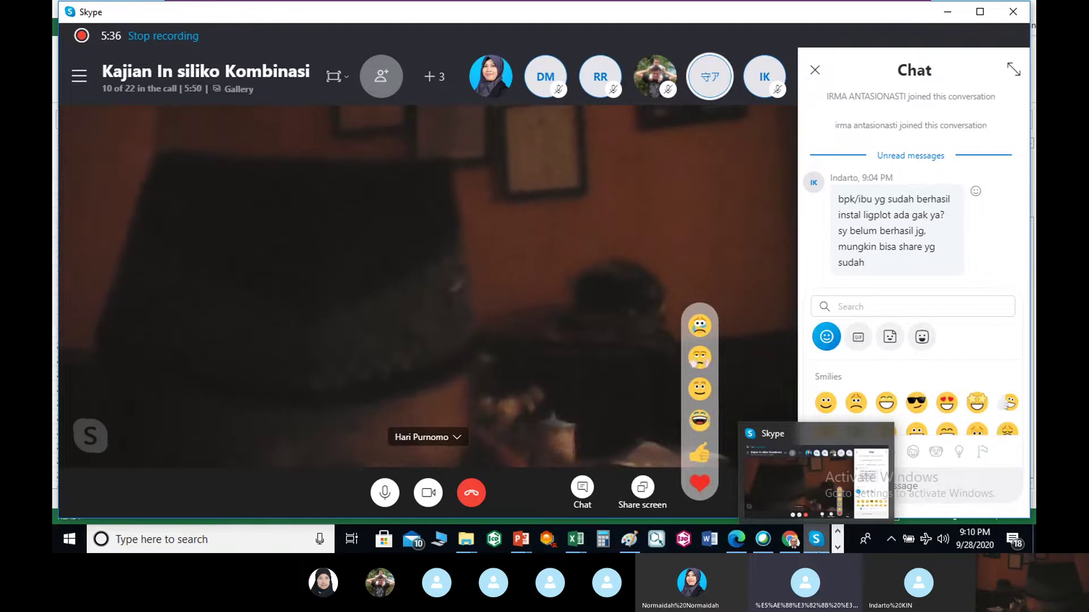
mouse_move(514, 545)
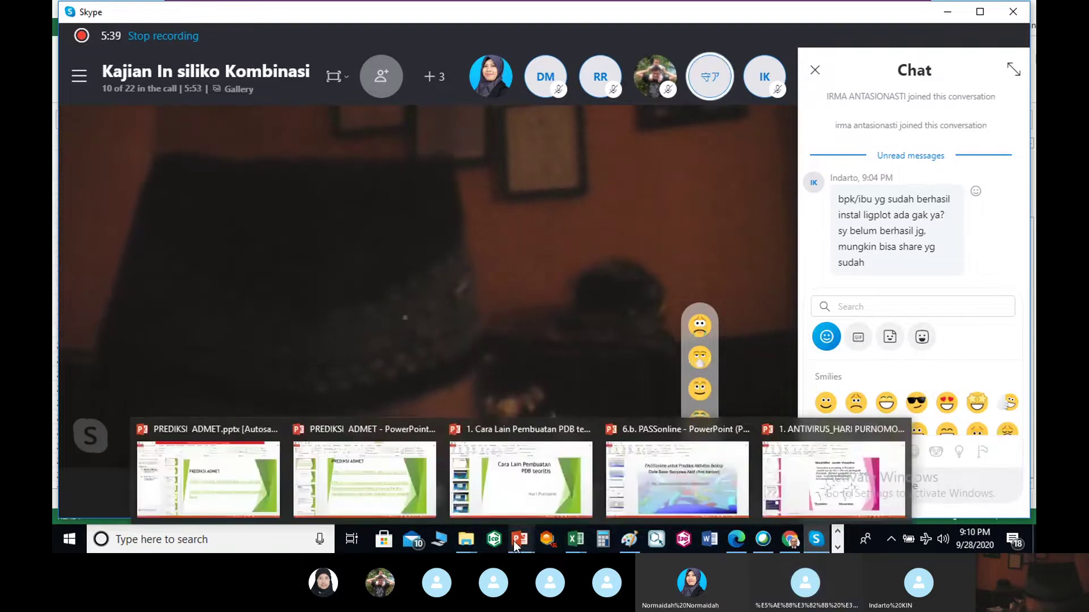
click(388, 470)
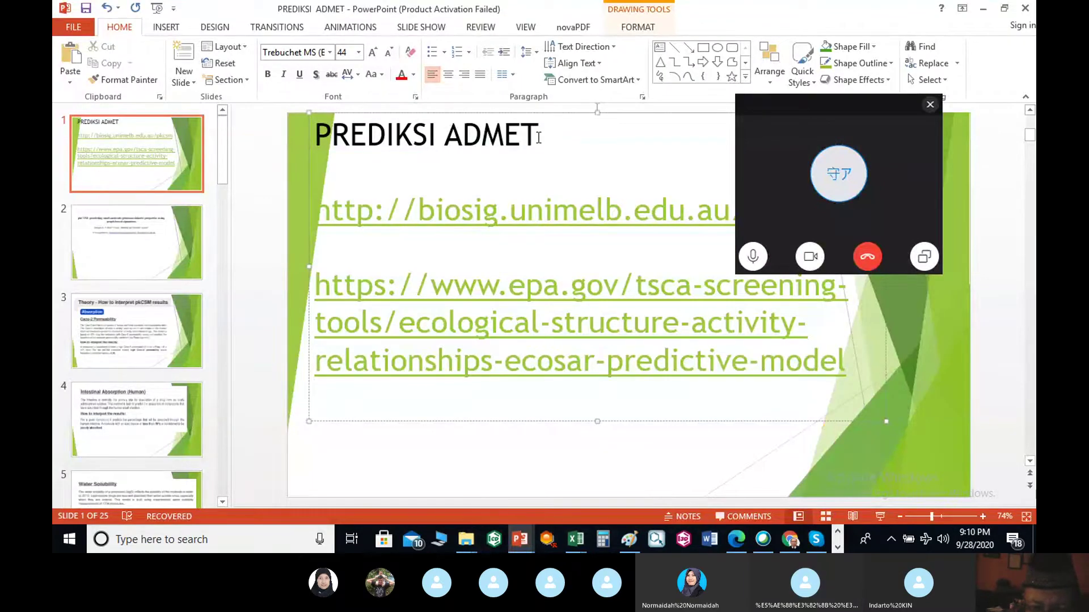
click(417, 30)
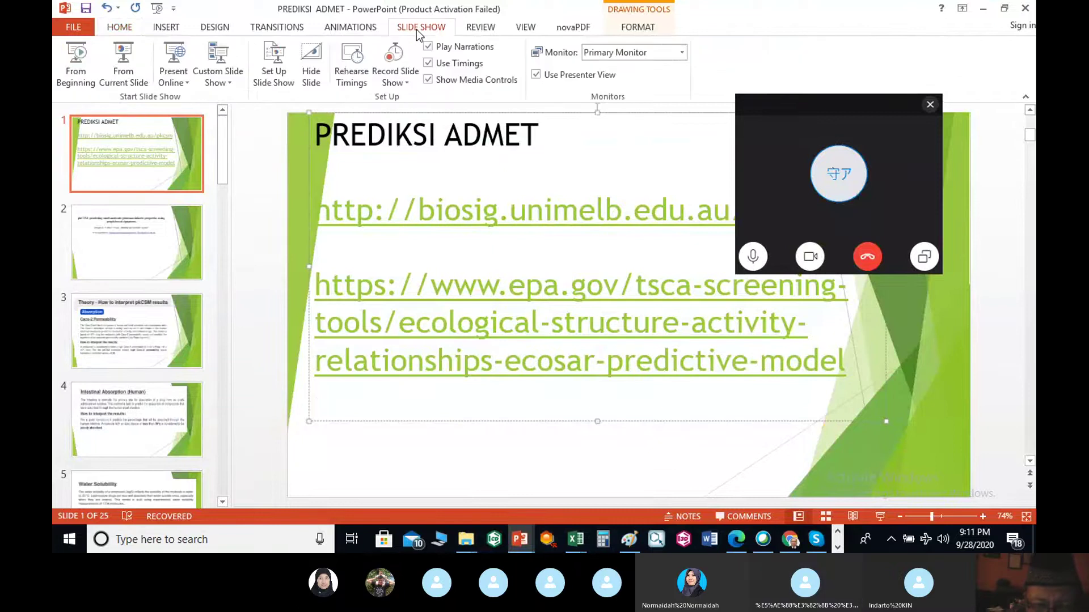
click(67, 70)
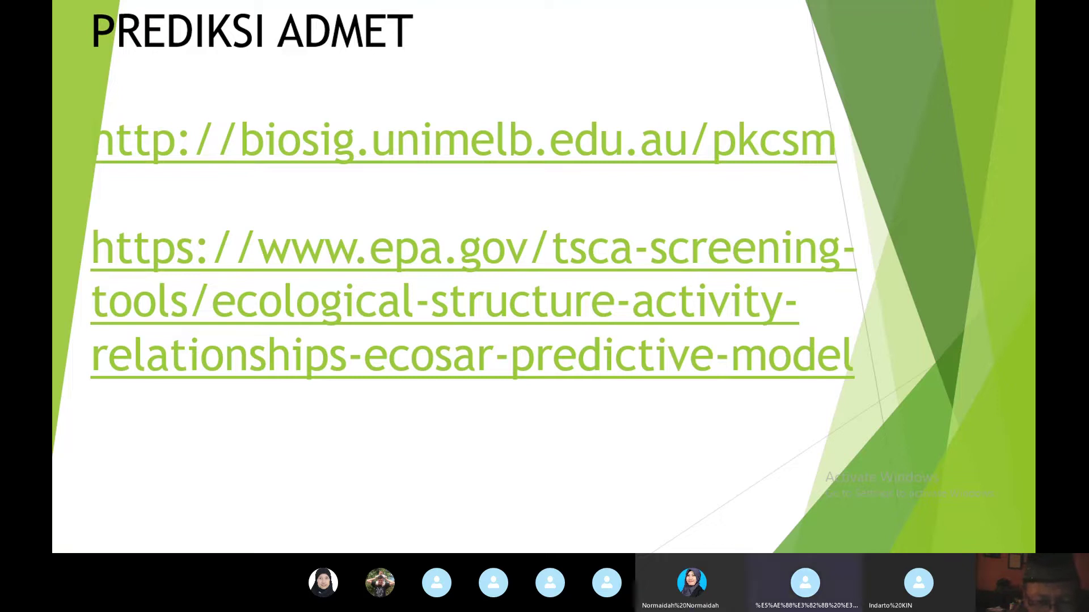
key(Right)
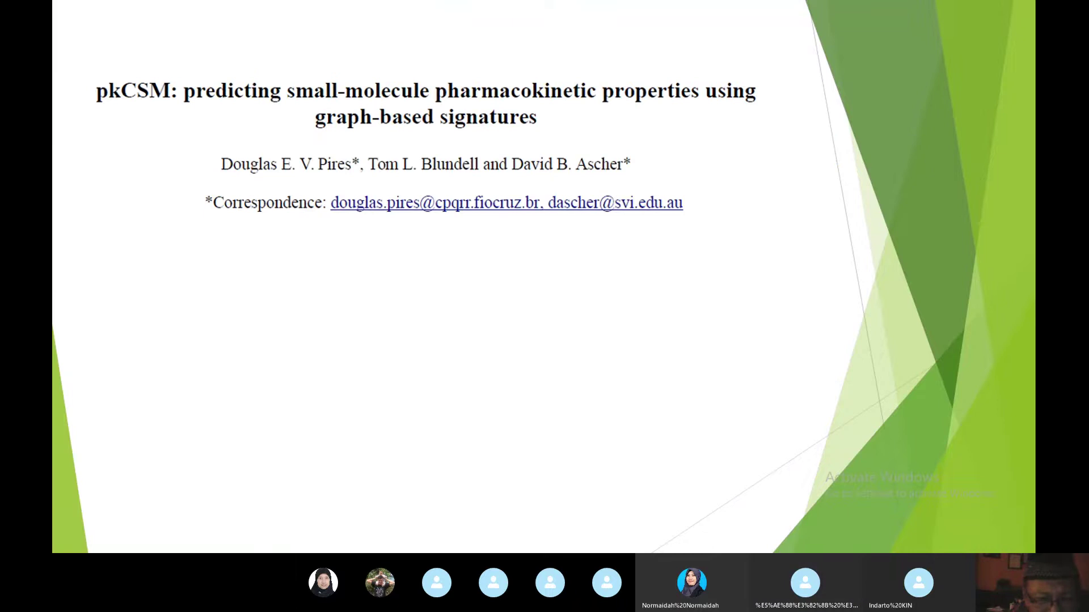
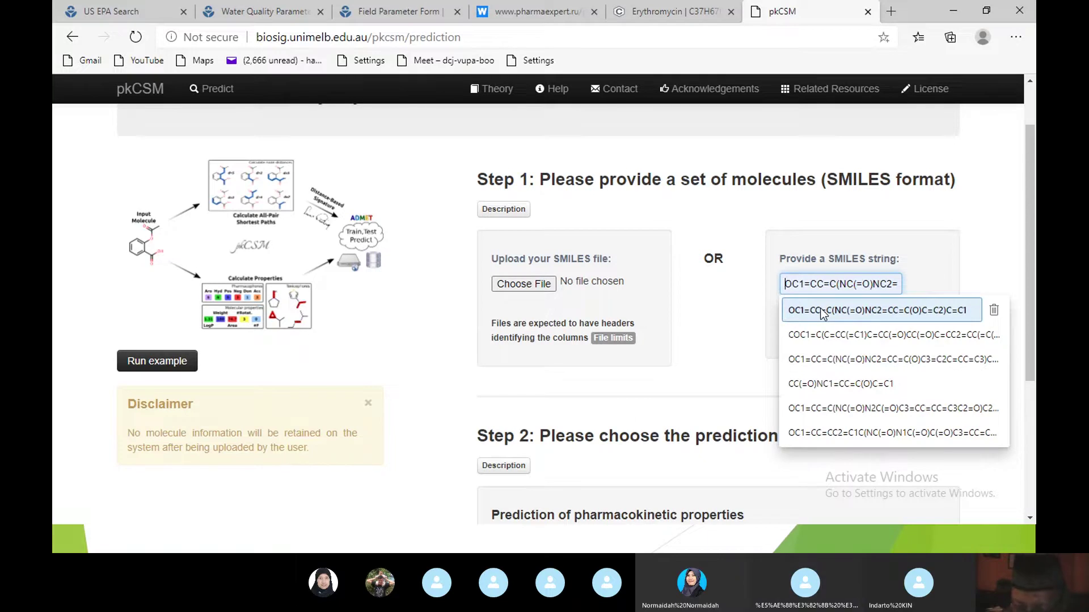
Enter the SMILES string OC1=CC=C(NC(=O)NC2=CC=C(O)C=C2)C=C1 for the molecule and run the full ADMET prediction
click(822, 313)
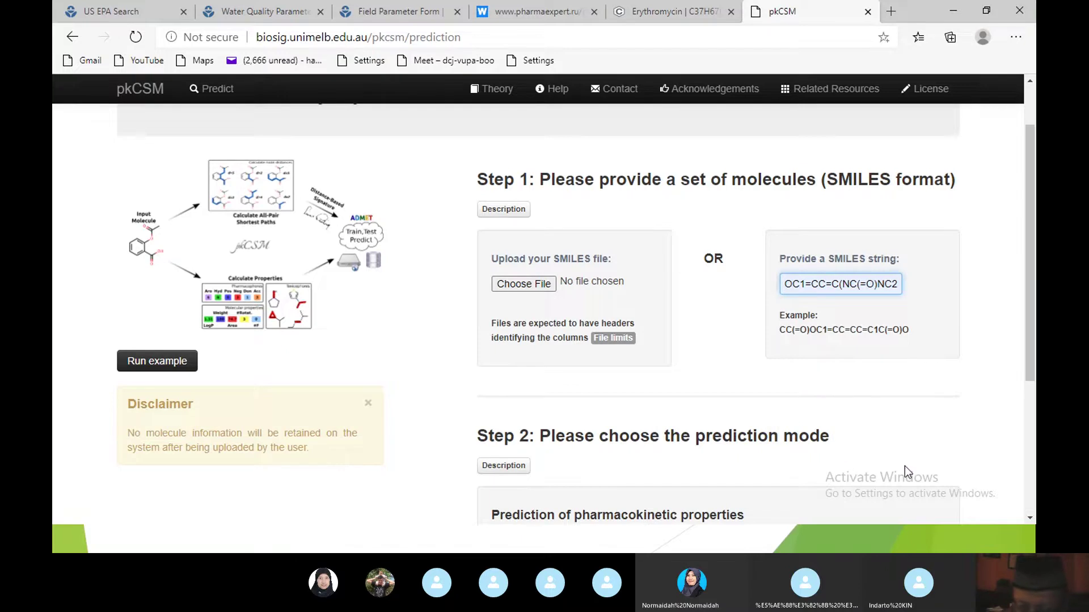
scroll(905, 466, down, 1)
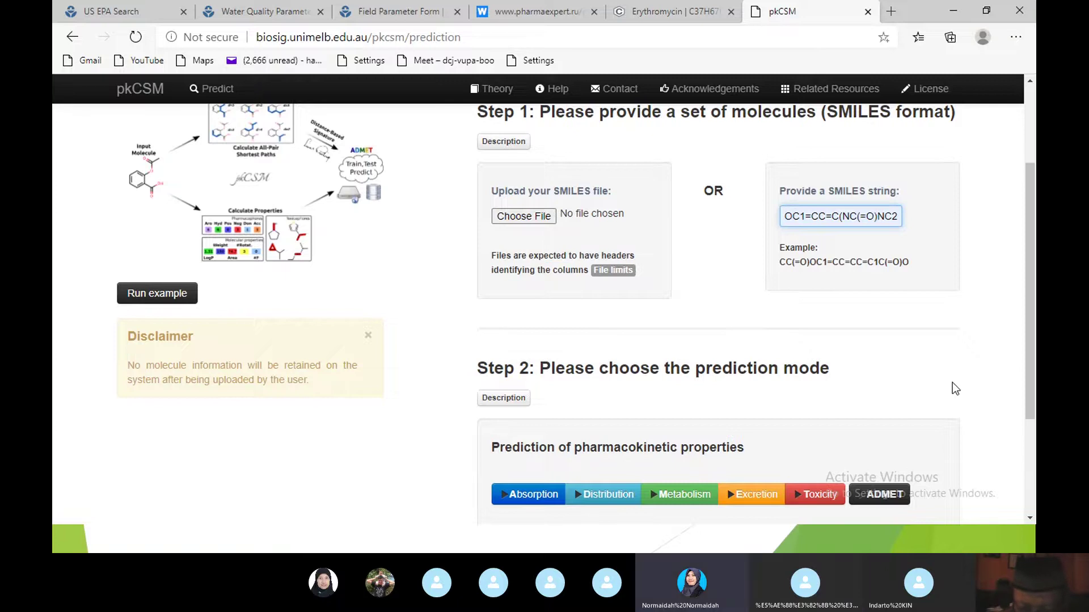
scroll(951, 382, down, 3)
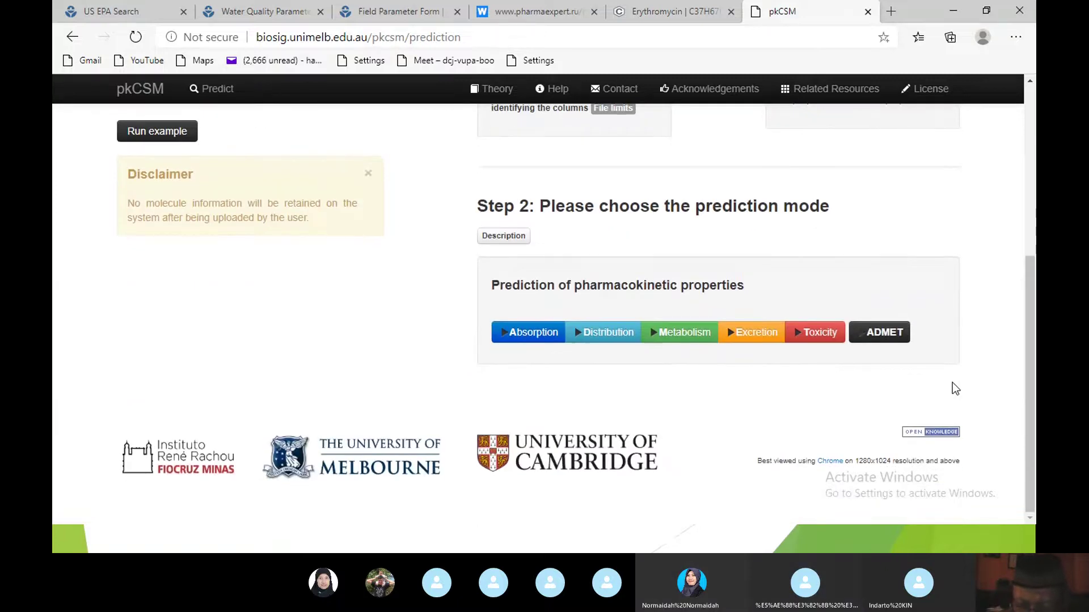
scroll(952, 383, up, 2)
scroll(952, 384, up, 2)
scroll(952, 383, down, 3)
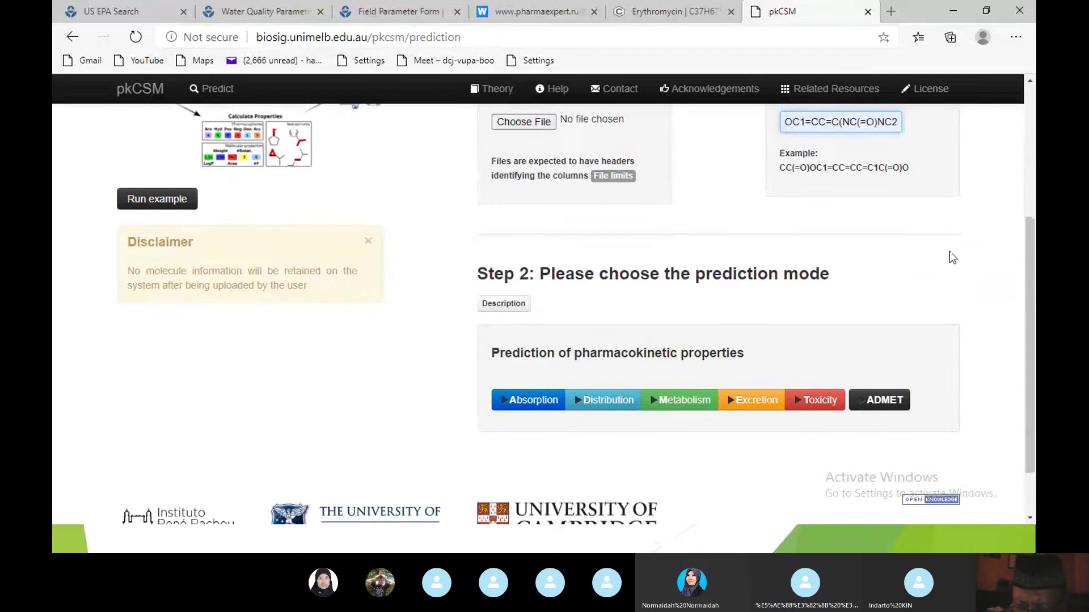
scroll(923, 286, down, 2)
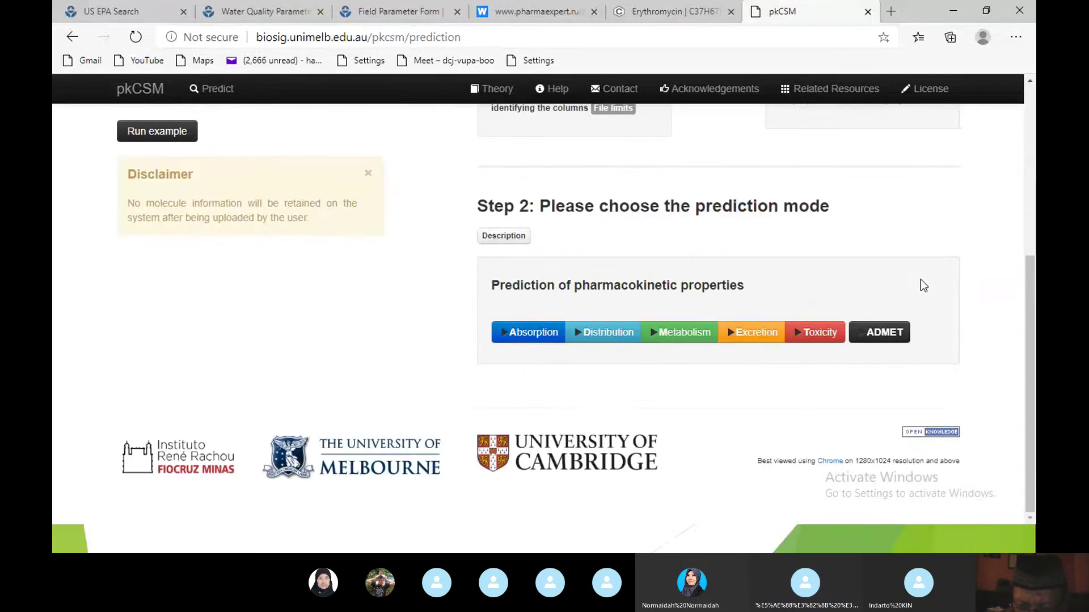
click(873, 333)
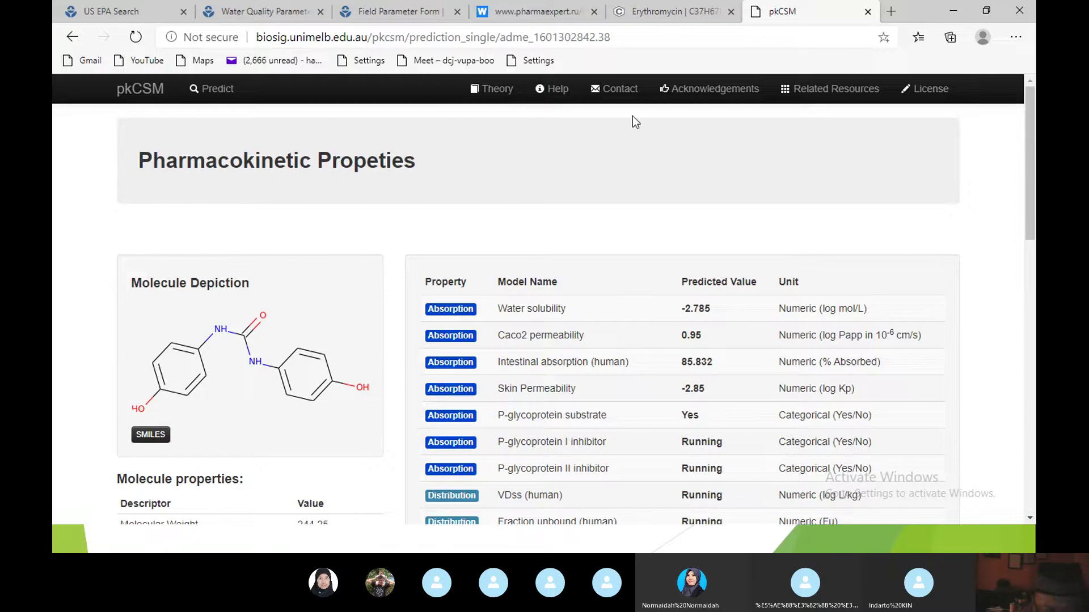
Examine the molecule's predicted absorption, distribution, metabolism, excretion and toxicity values from water solubility down to Minnow toxicity
scroll(283, 294, down, 2)
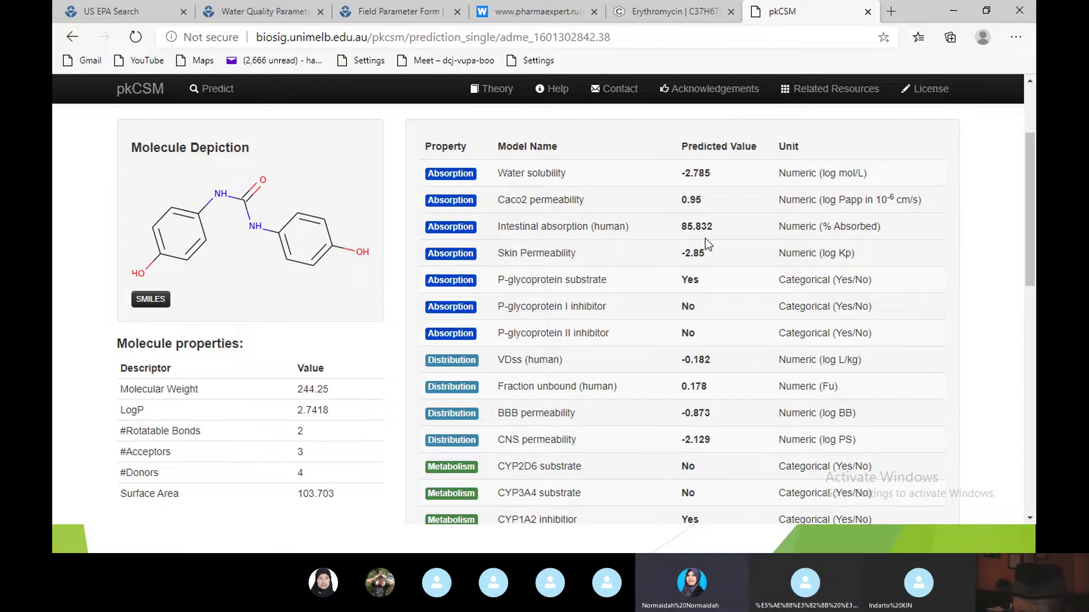
key(F5)
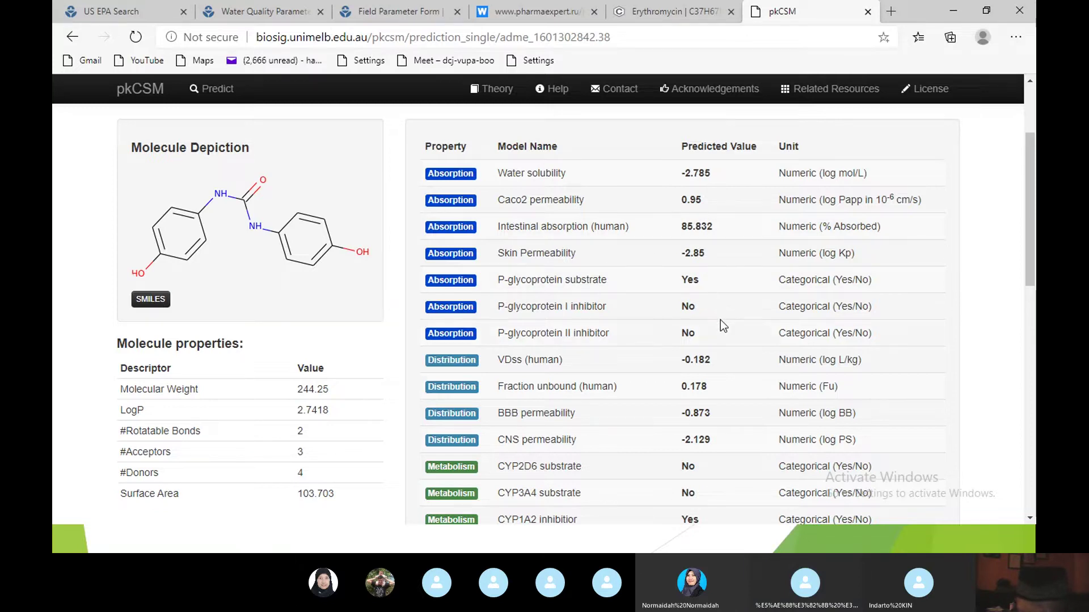
scroll(720, 319, down, 1)
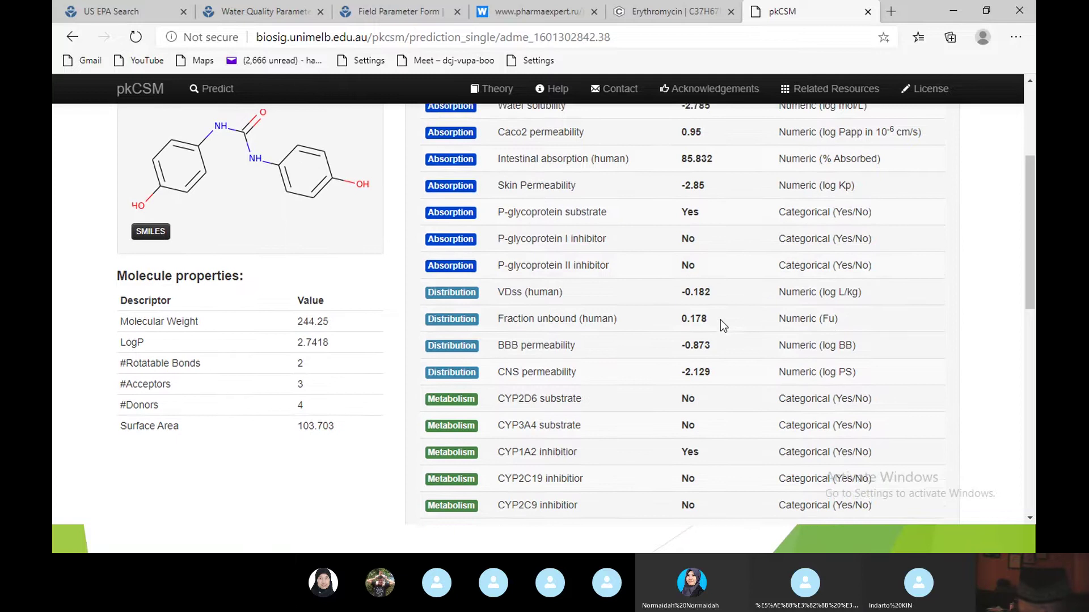
scroll(720, 320, down, 1)
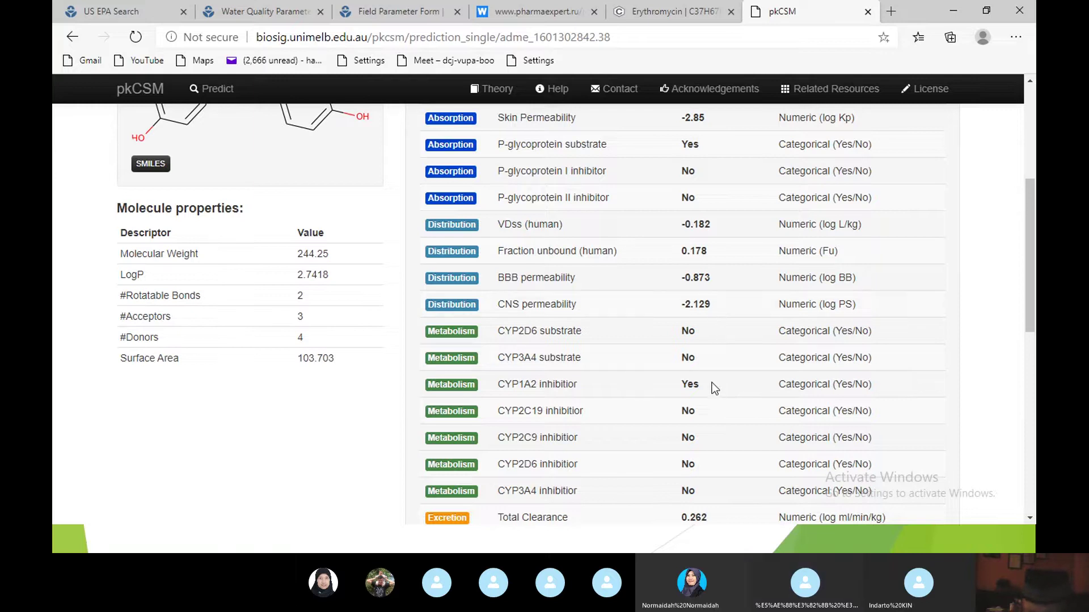
key(F5)
scroll(723, 382, down, 1)
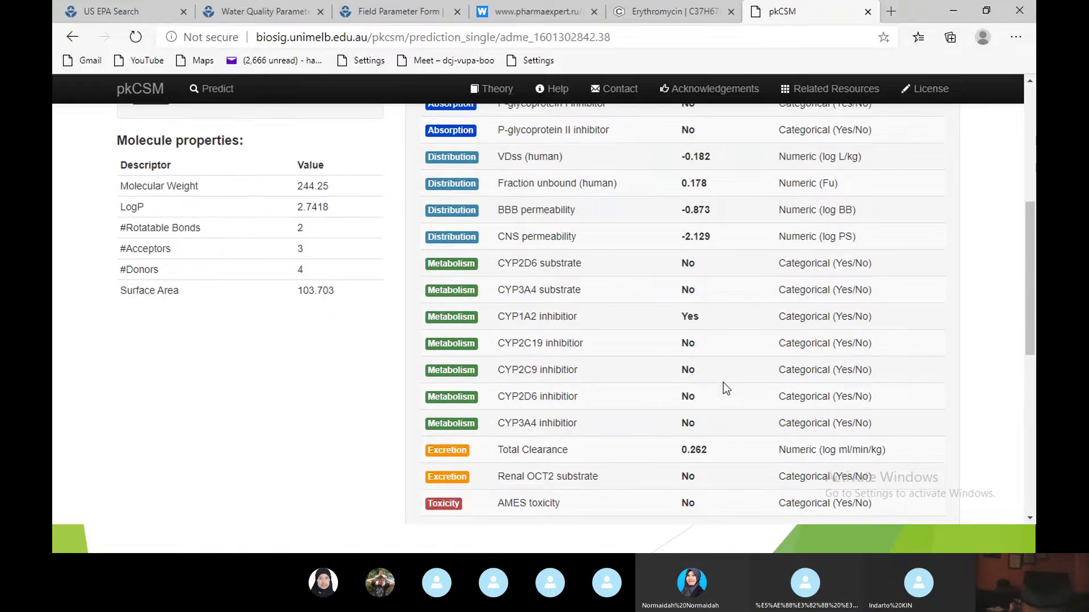
scroll(723, 389, down, 1)
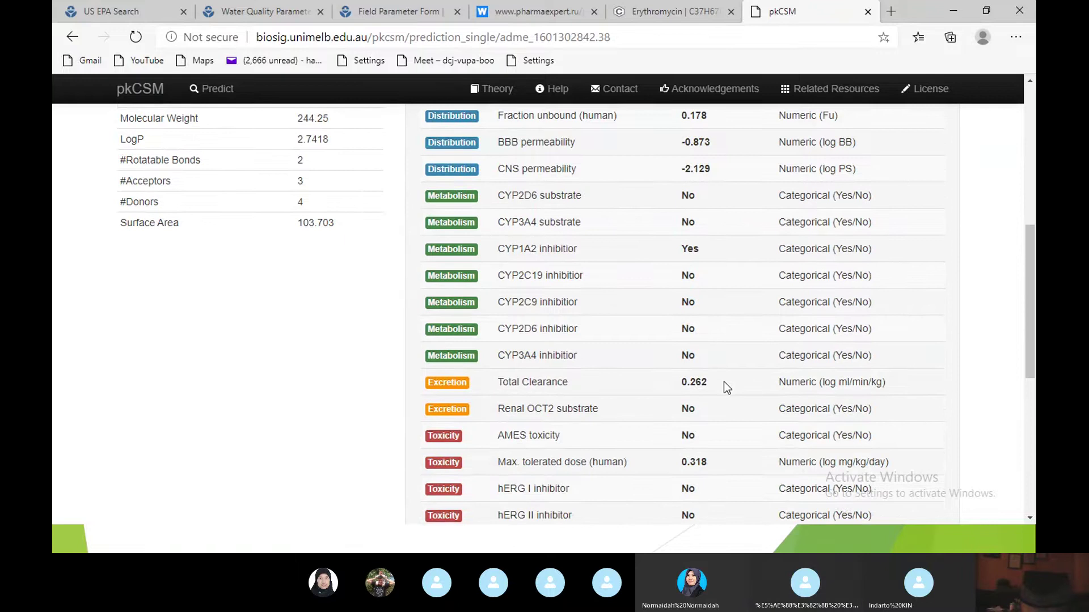
scroll(724, 388, down, 1)
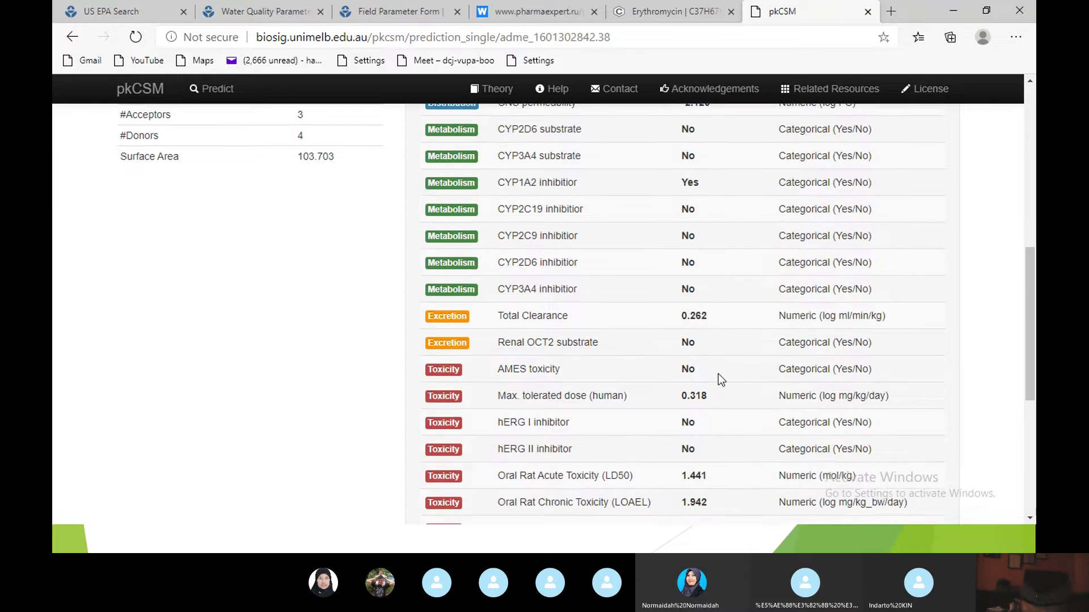
scroll(718, 373, down, 2)
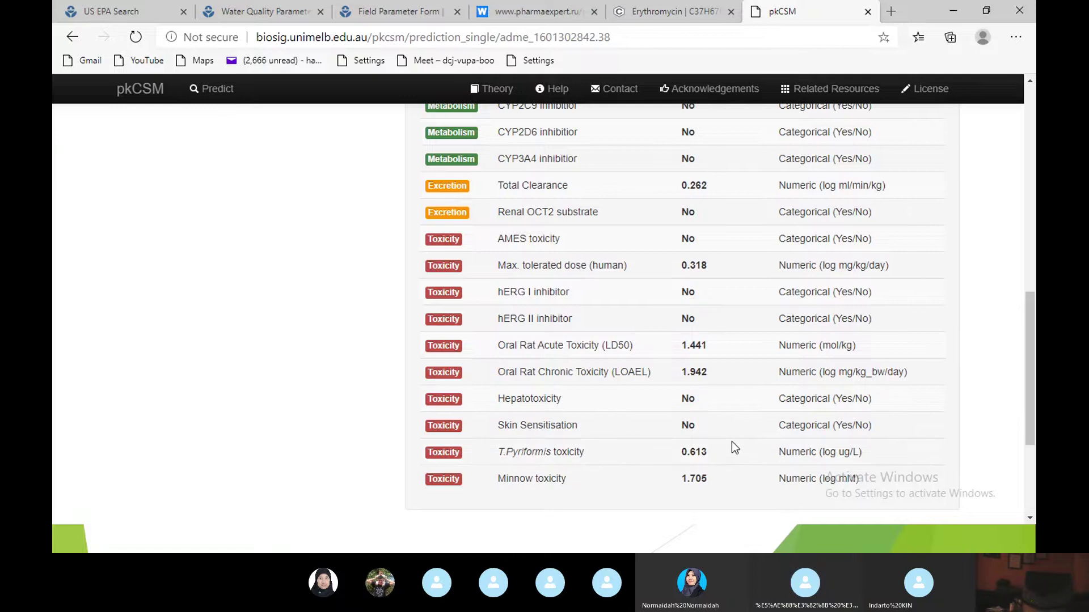
scroll(729, 443, down, 1)
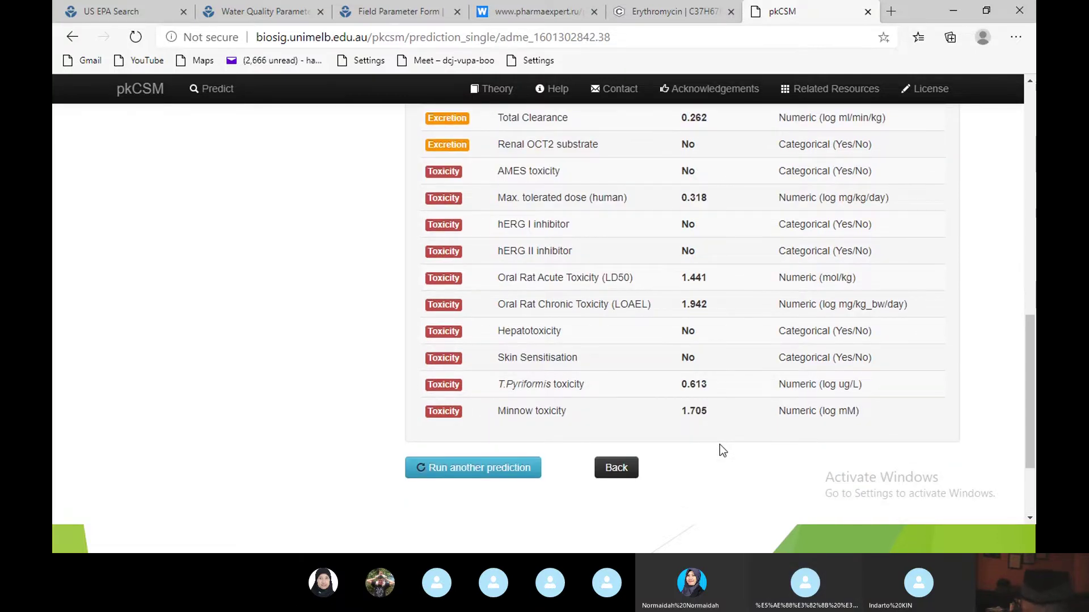
Review the complete ADMET property table again, comparing the absorption rows with the toxicity rows at its end
scroll(720, 445, up, 6)
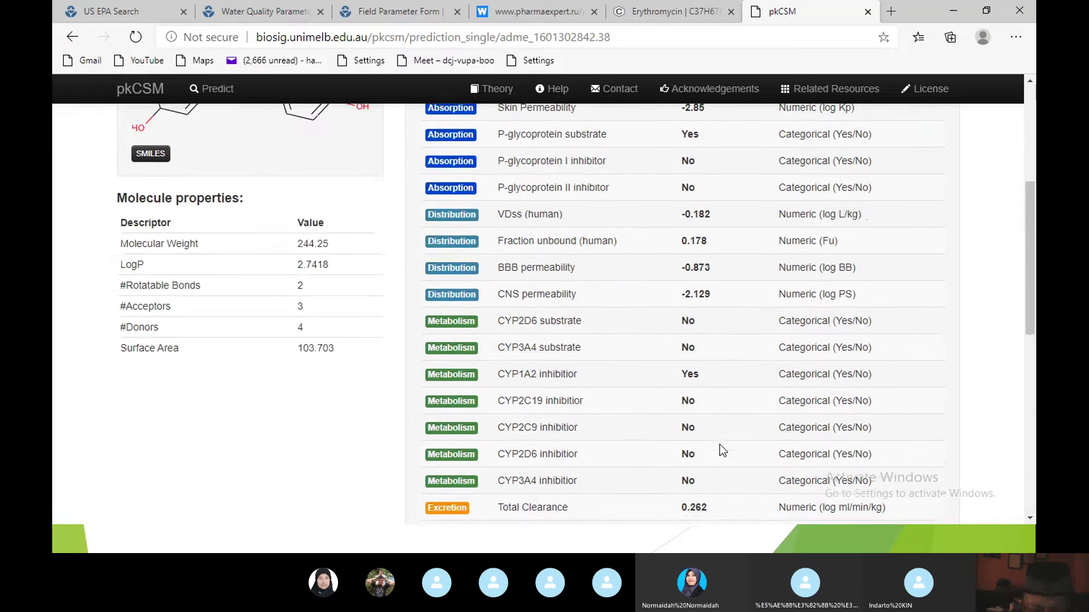
scroll(720, 445, up, 4)
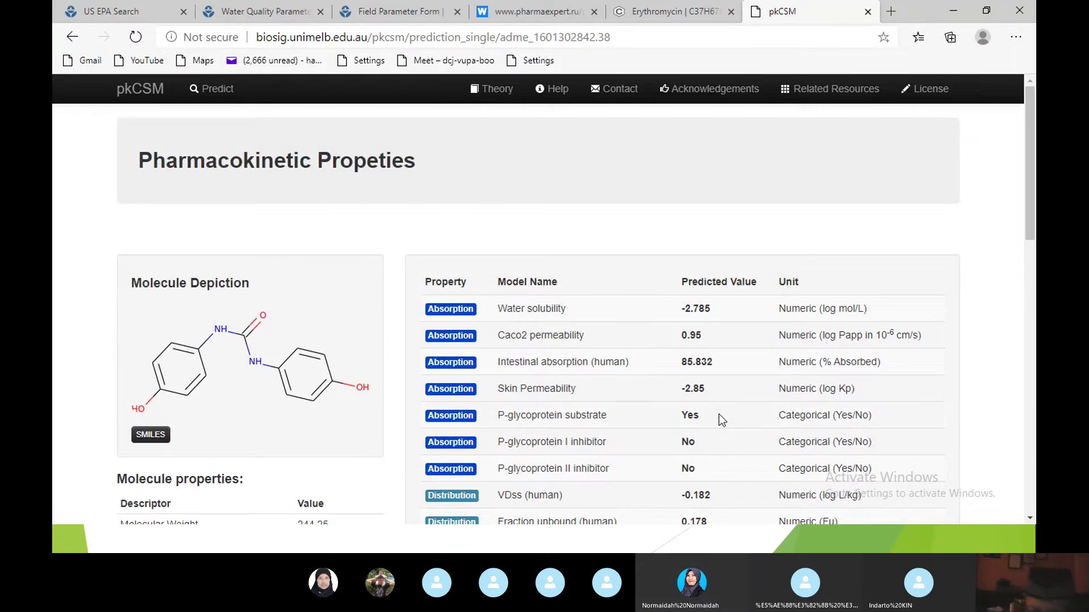
scroll(719, 414, down, 12)
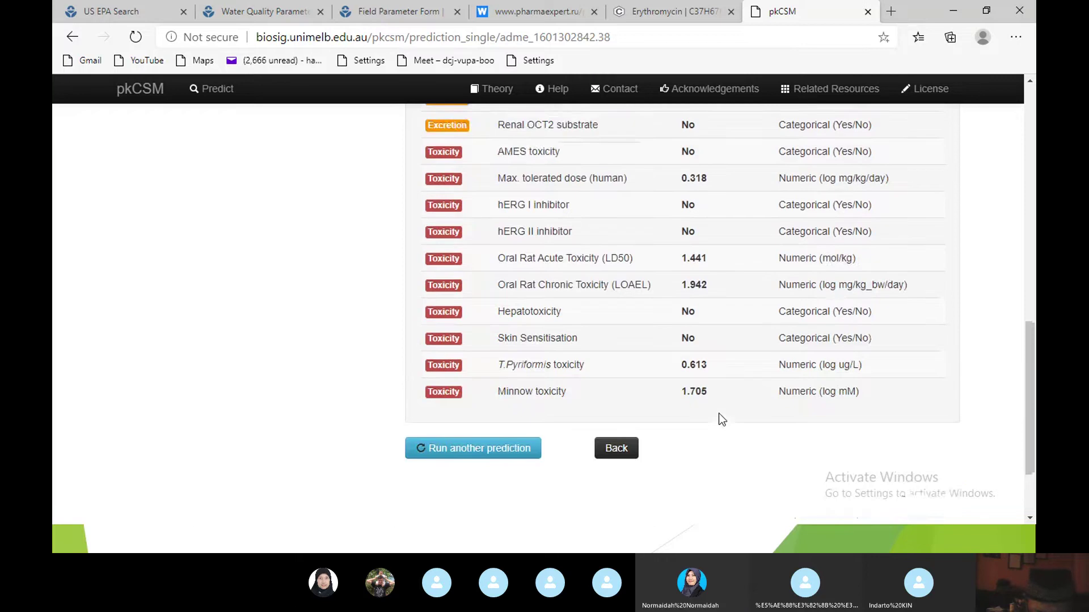
scroll(719, 414, up, 15)
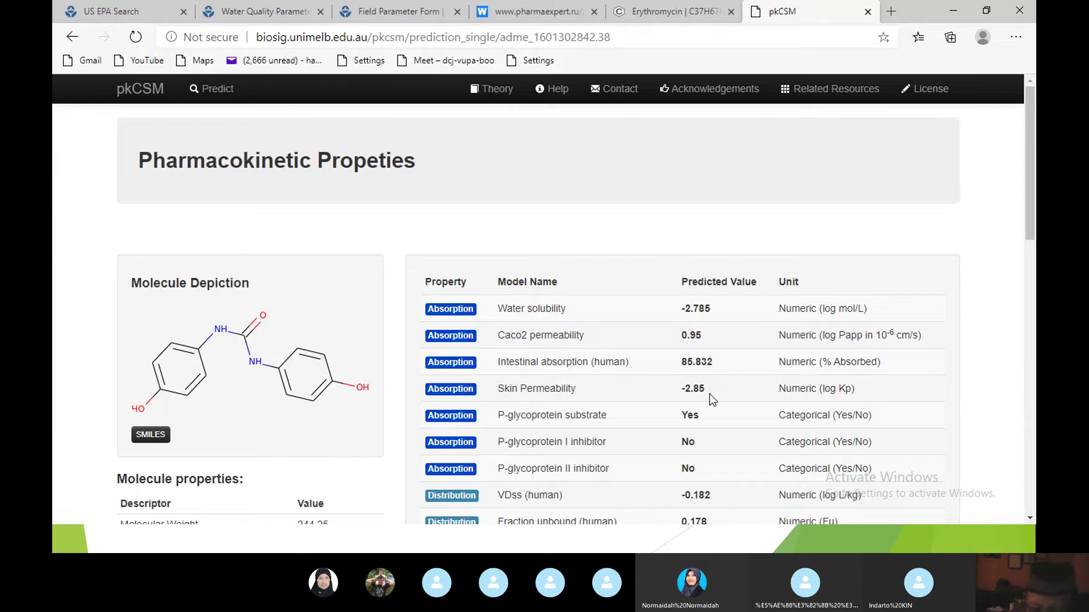
scroll(631, 372, down, 6)
scroll(623, 370, down, 7)
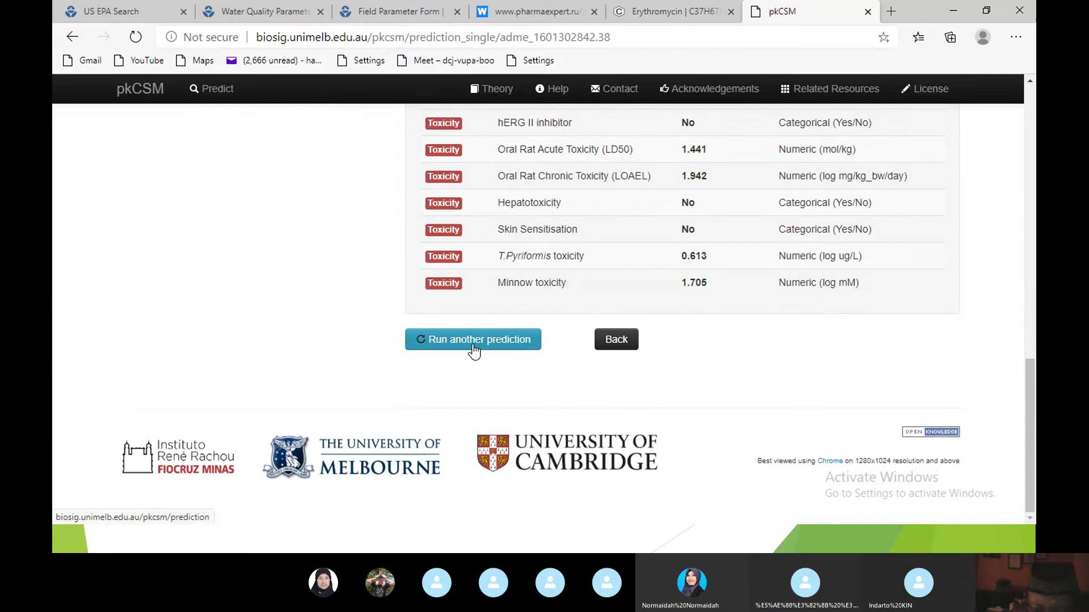
scroll(473, 347, up, 8)
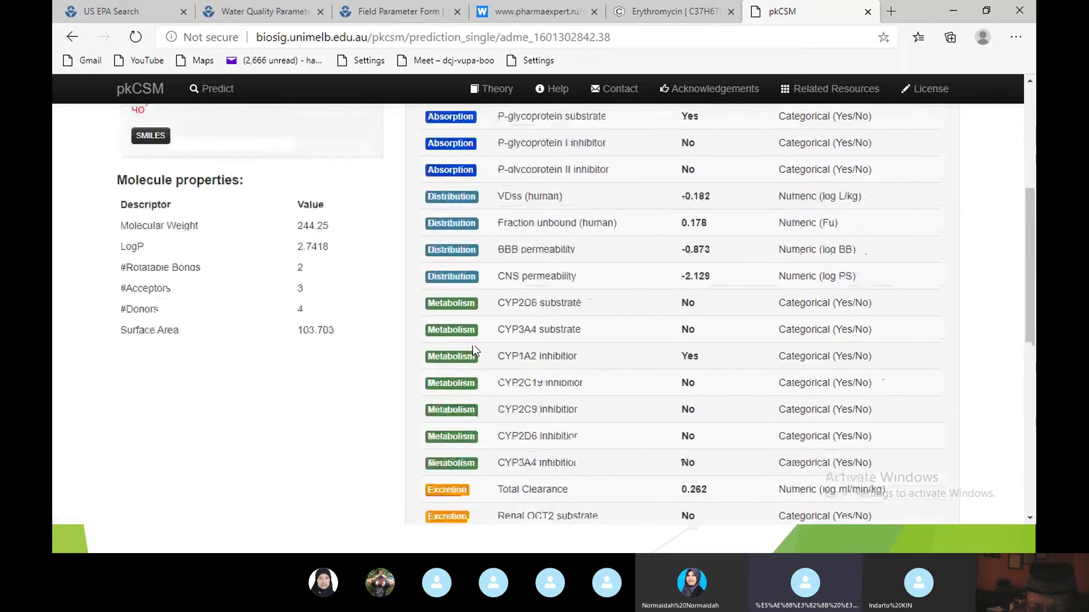
scroll(471, 345, up, 5)
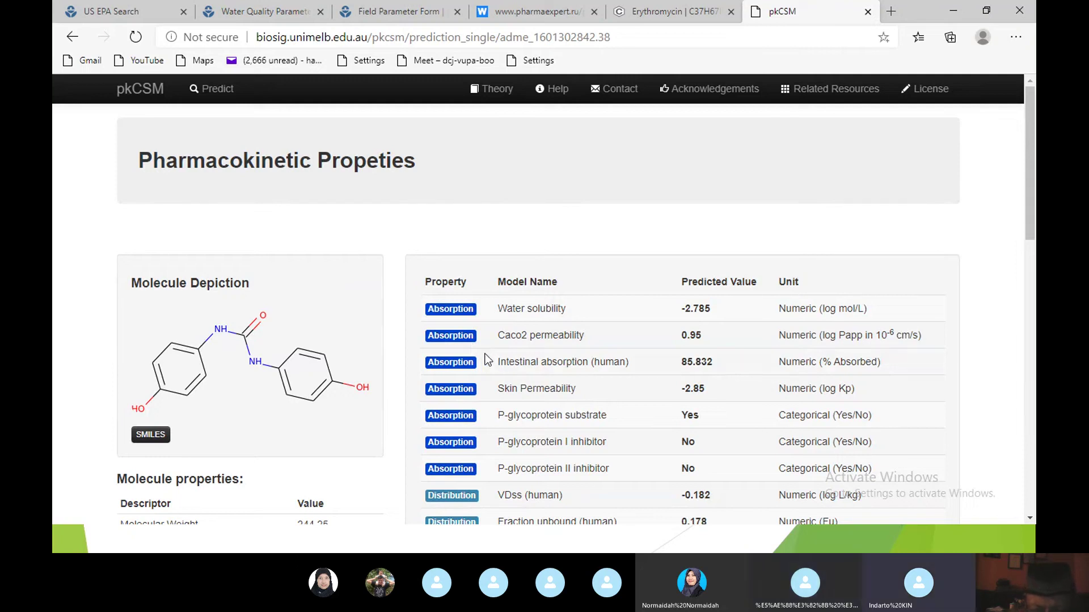
Start another prediction with the previously used SMILES string CC(=O)NC1=CC=C(O)C=C1 and run it in ADMET mode
scroll(486, 360, down, 10)
scroll(486, 360, down, 5)
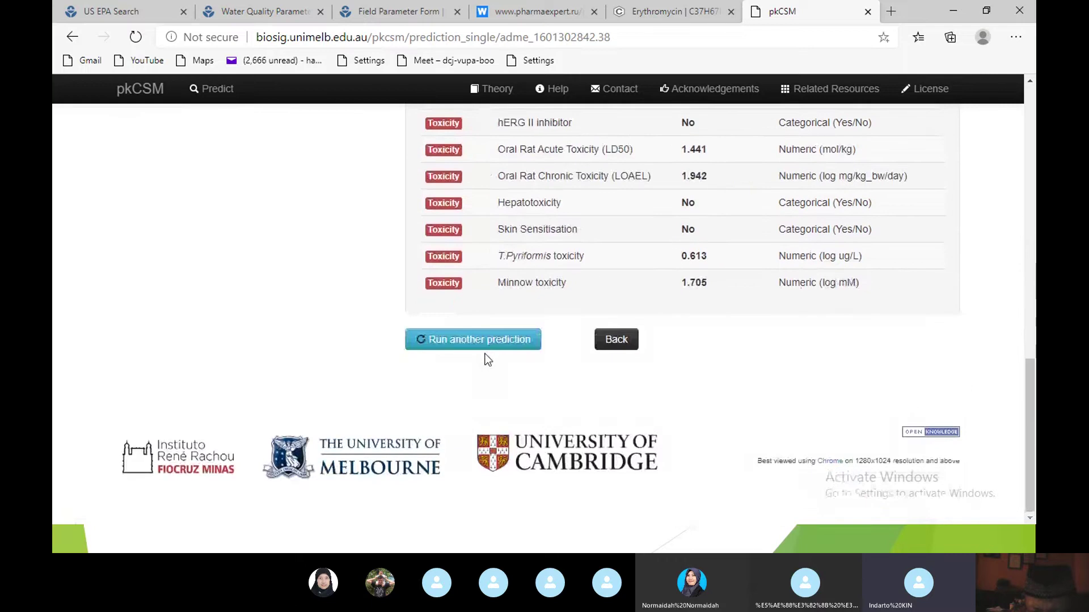
click(476, 345)
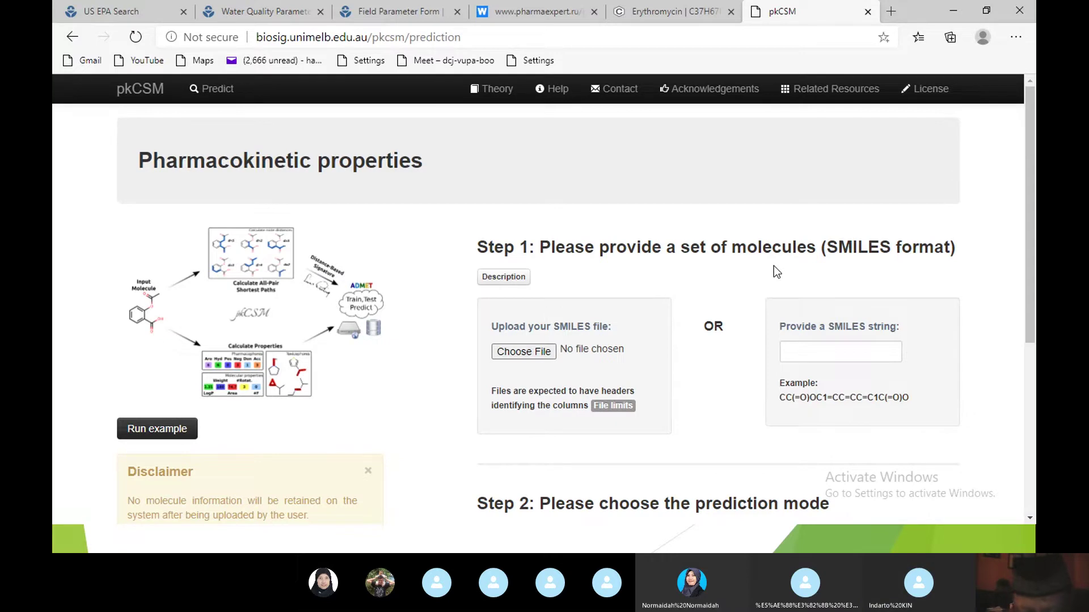
click(837, 349)
scroll(837, 350, down, 1)
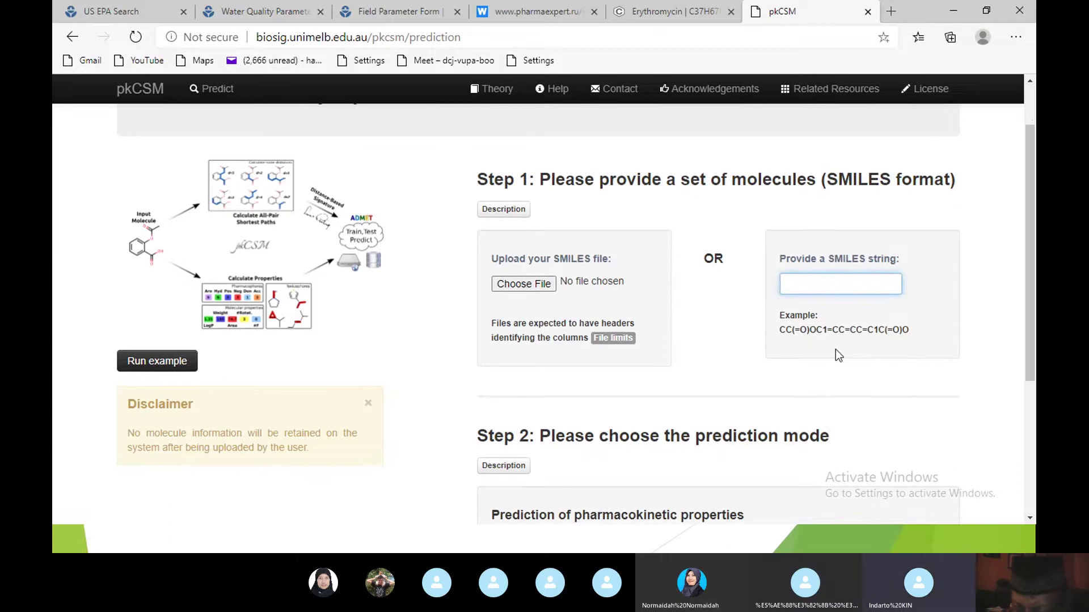
scroll(833, 350, up, 1)
click(833, 352)
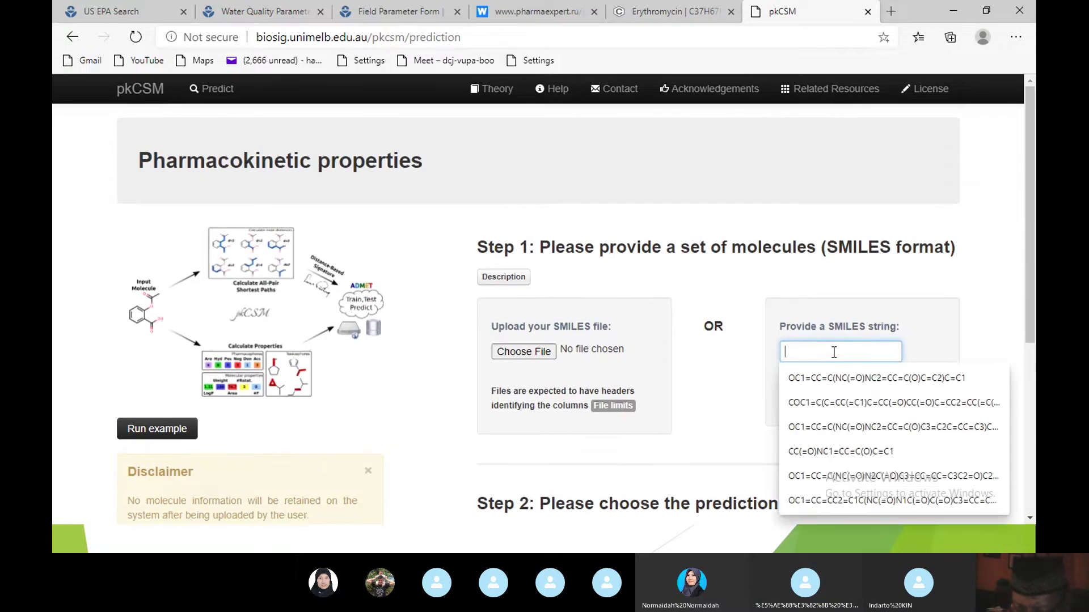
click(864, 453)
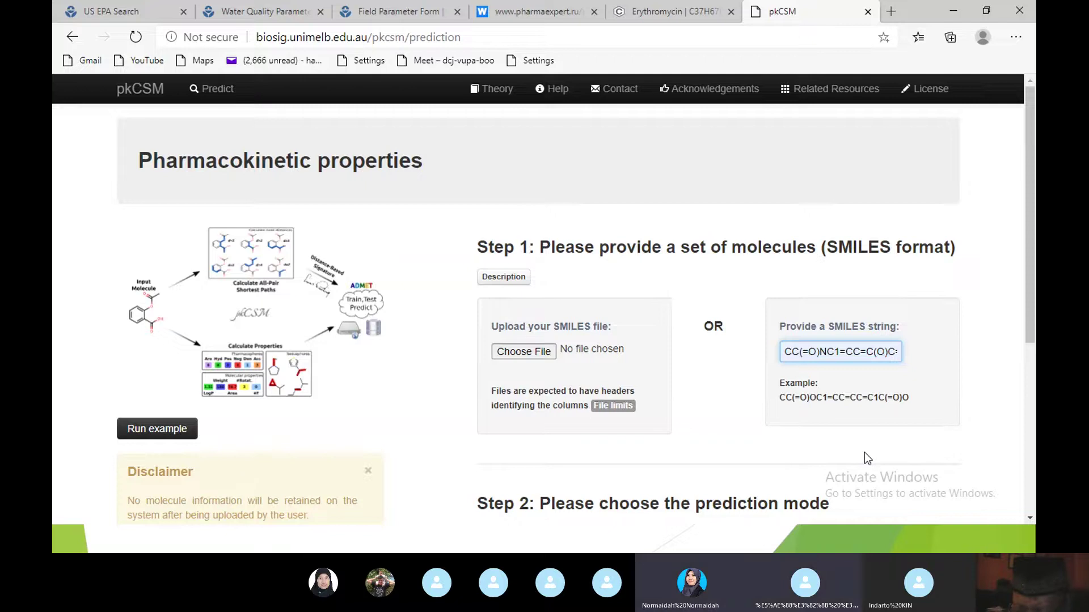
scroll(640, 407, down, 3)
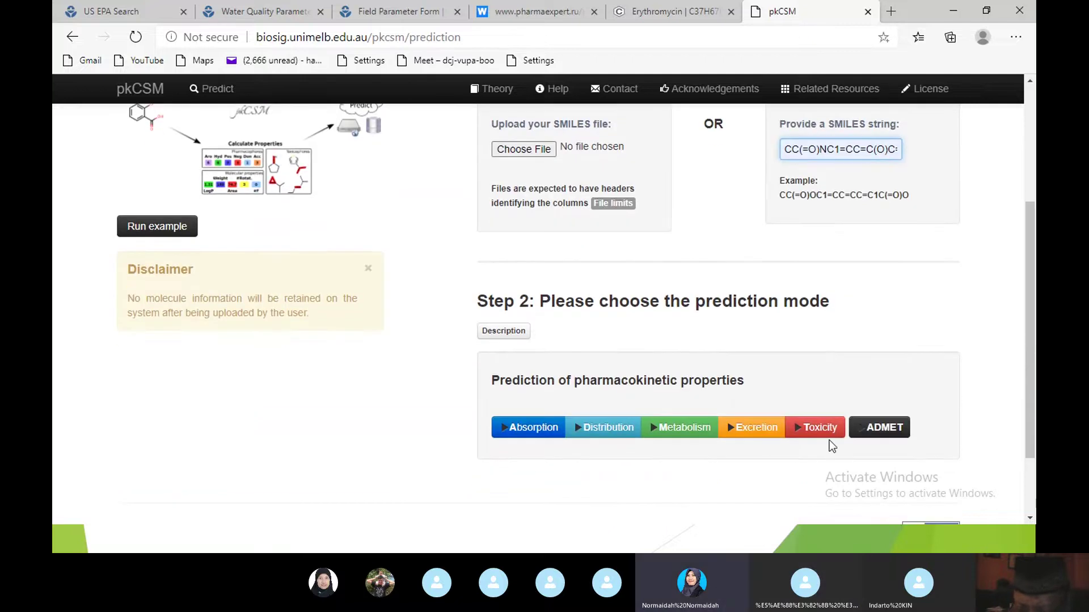
click(885, 430)
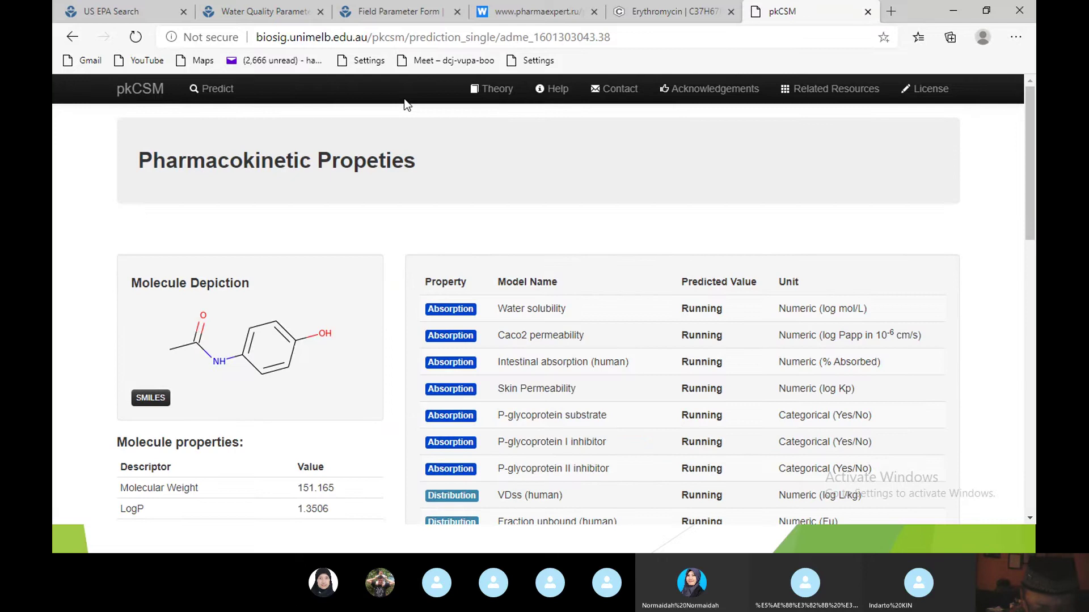
Examine the second molecule's ADMET predictions from absorption through toxicity, refreshing the results while the models are running
scroll(406, 104, down, 2)
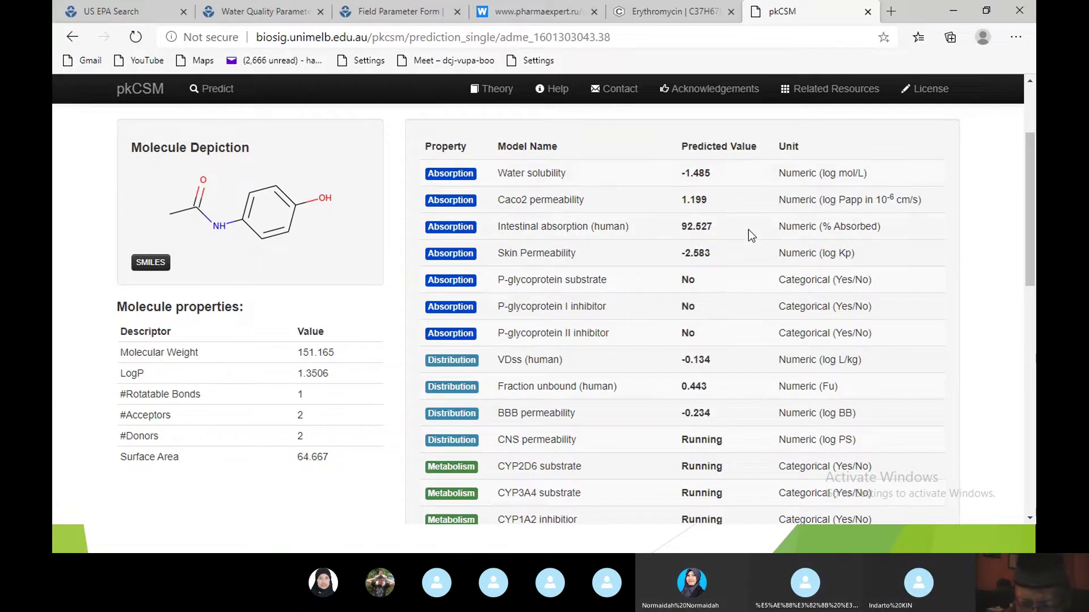
scroll(751, 236, down, 3)
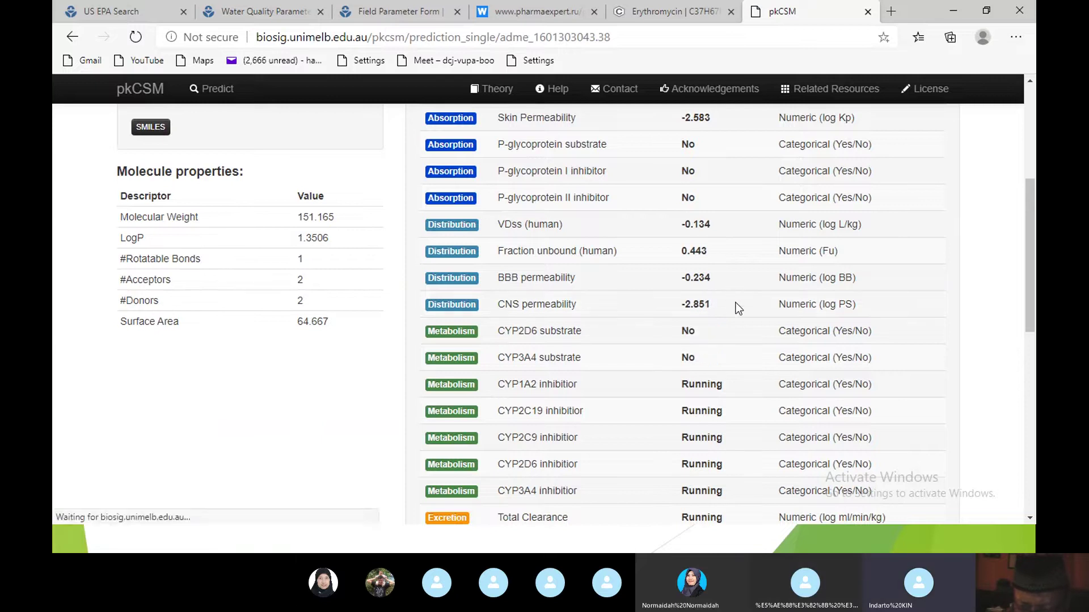
scroll(738, 309, down, 1)
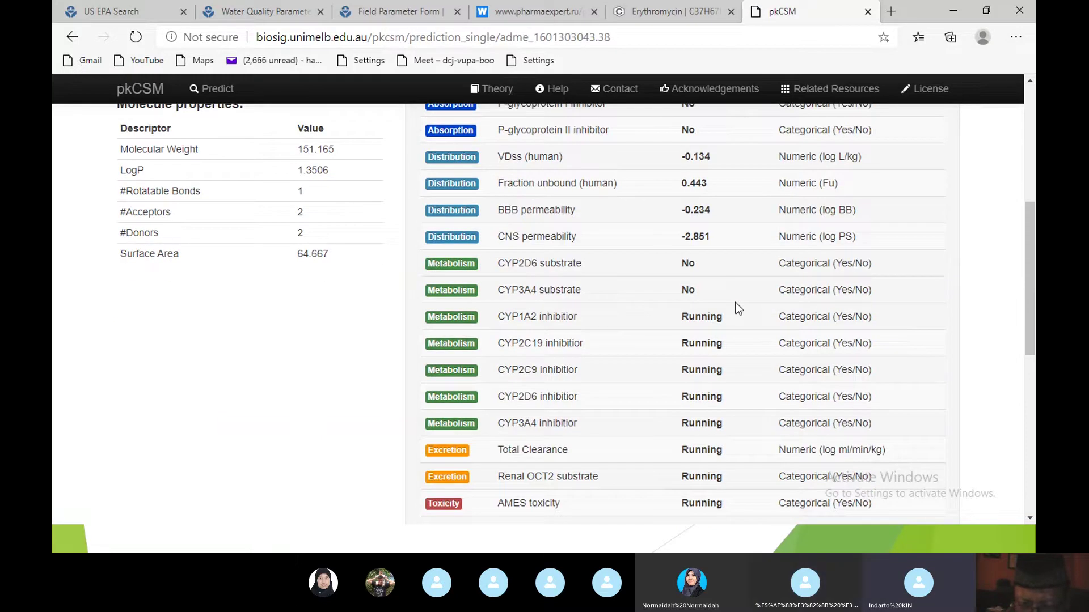
scroll(737, 309, down, 1)
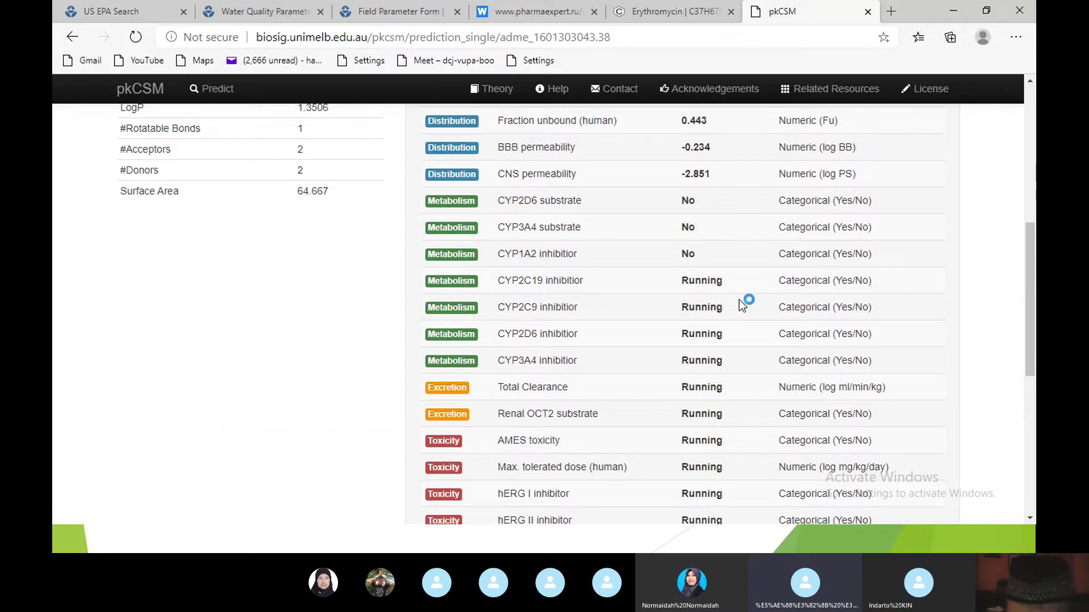
scroll(739, 299, up, 1)
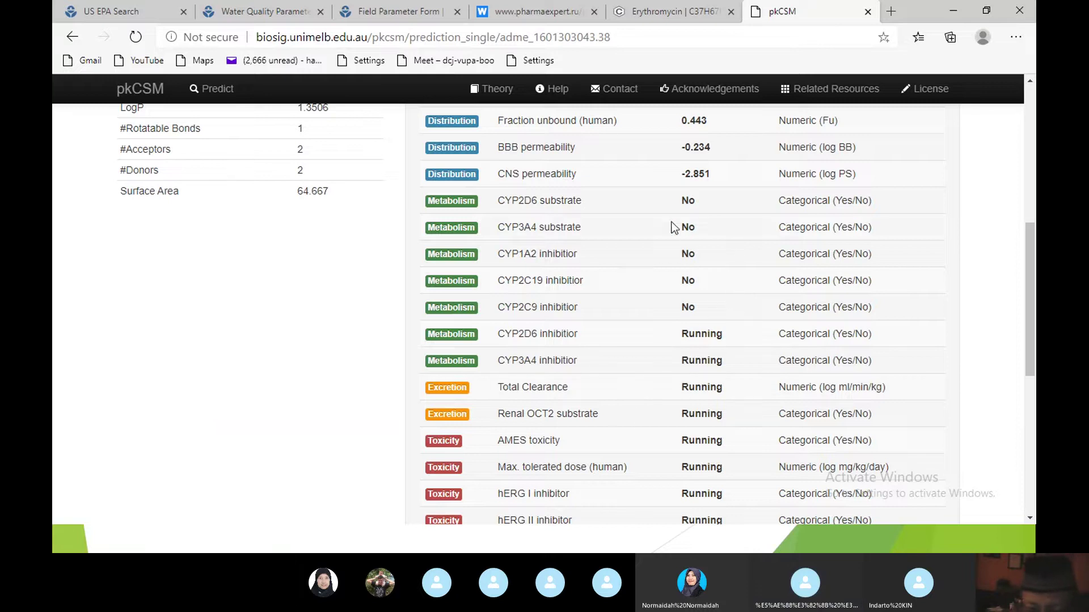
scroll(643, 220, up, 4)
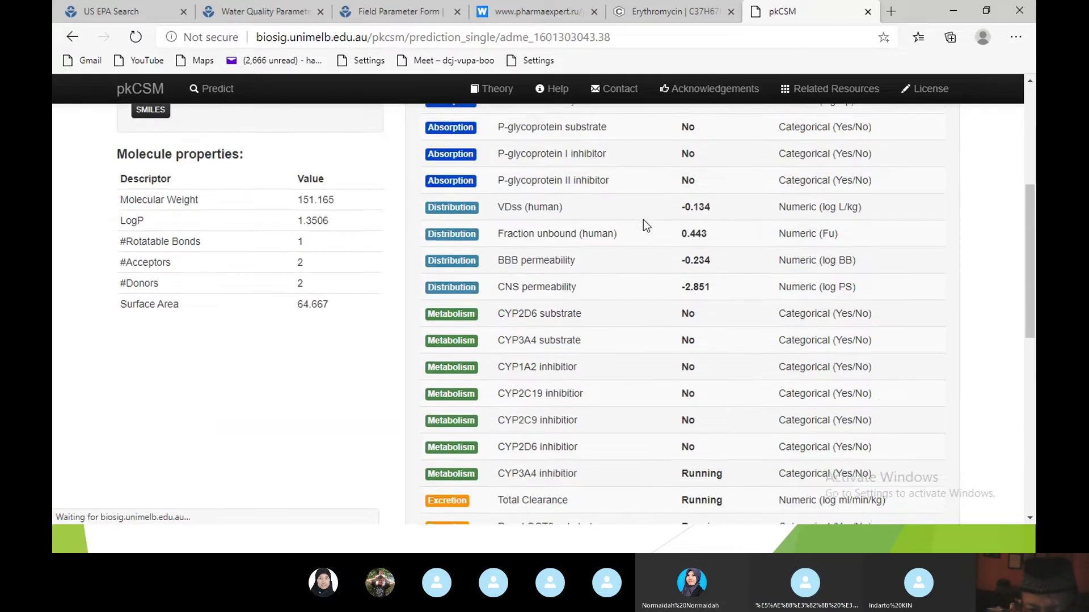
scroll(644, 220, up, 1)
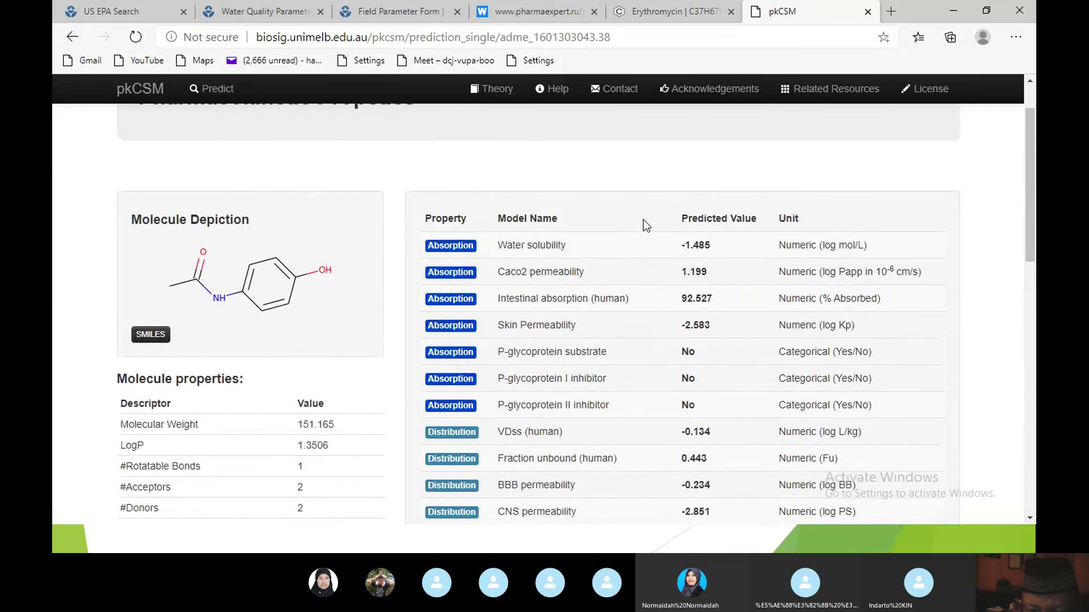
scroll(643, 220, down, 2)
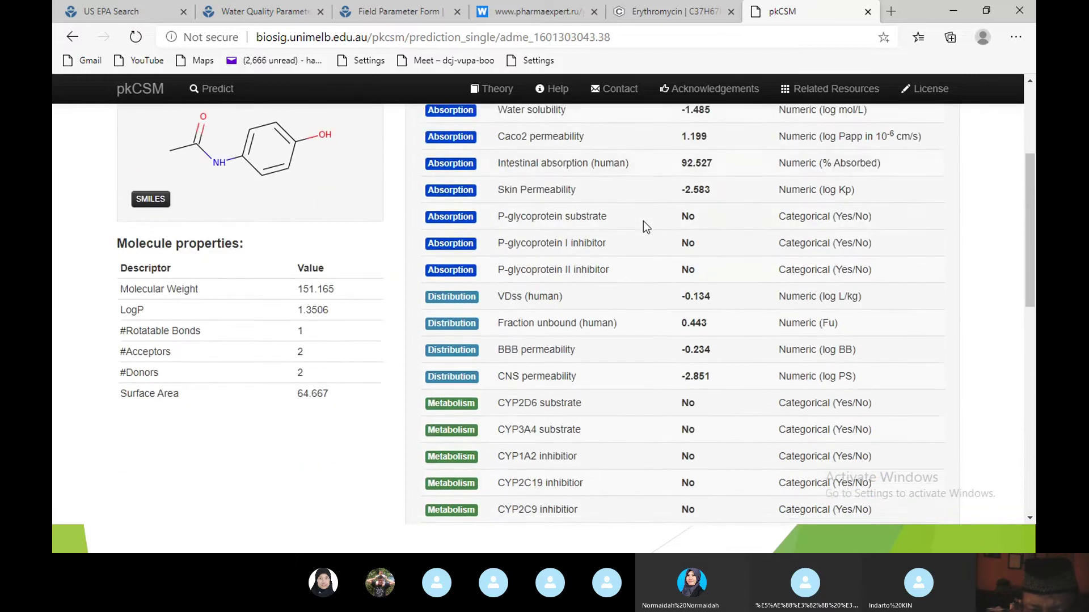
scroll(643, 221, up, 3)
scroll(643, 221, down, 1)
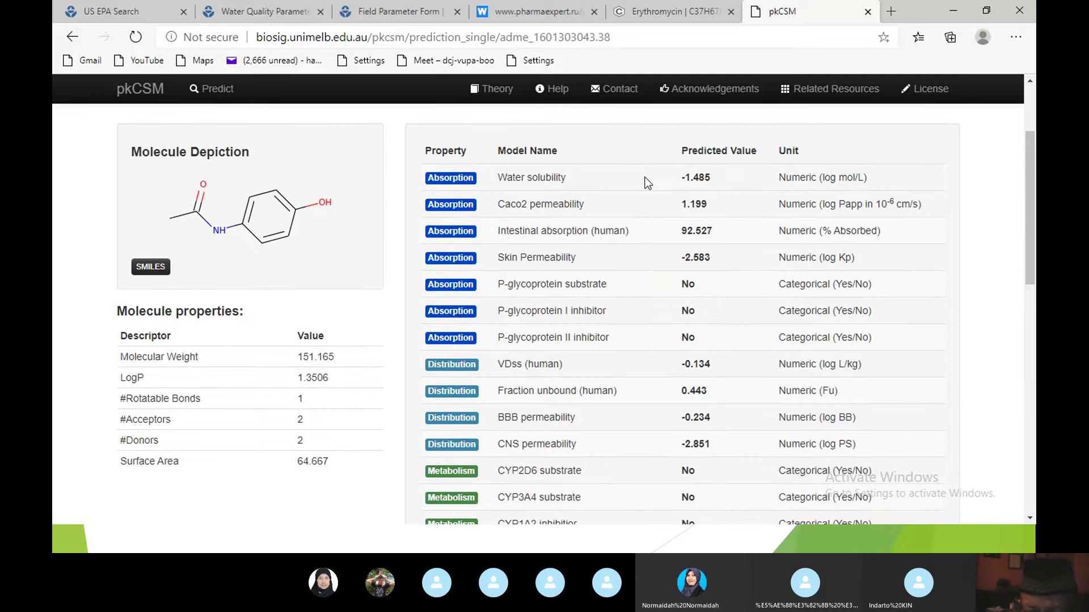
key(F5)
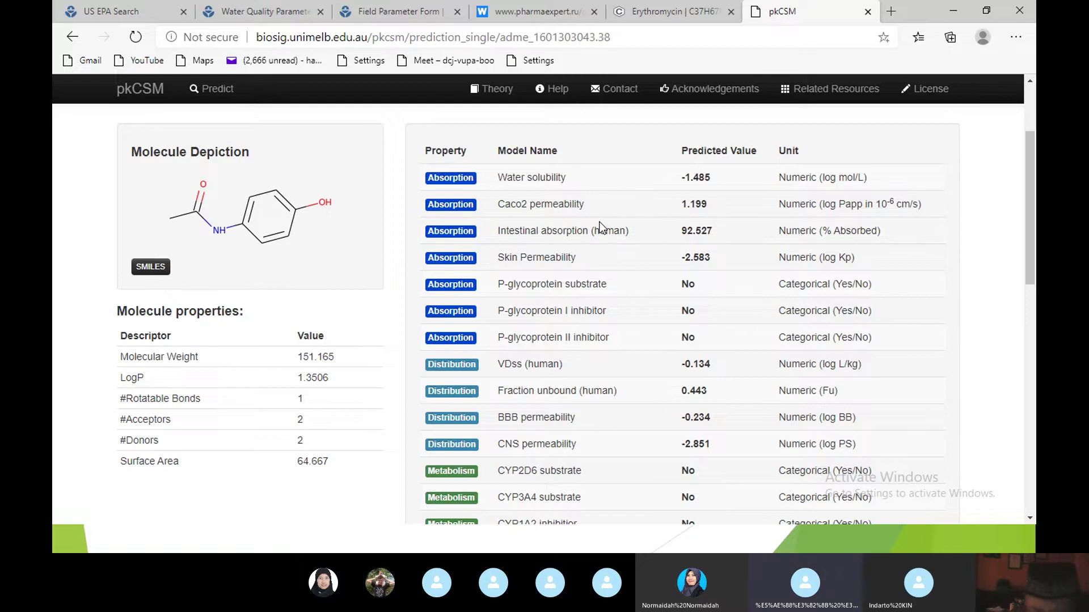
scroll(627, 186, down, 1)
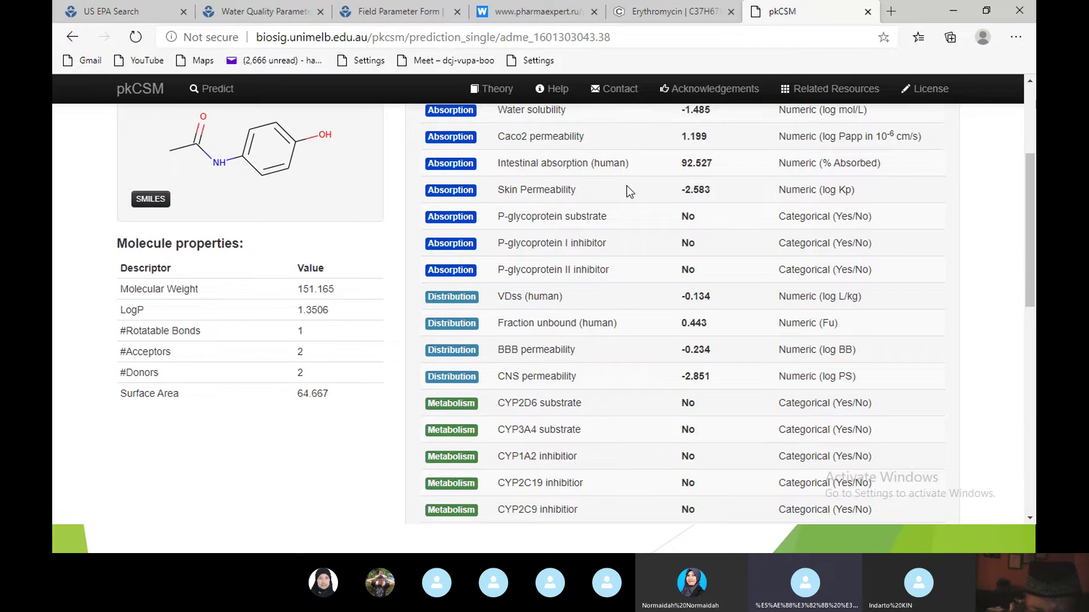
scroll(628, 185, down, 2)
scroll(627, 185, down, 4)
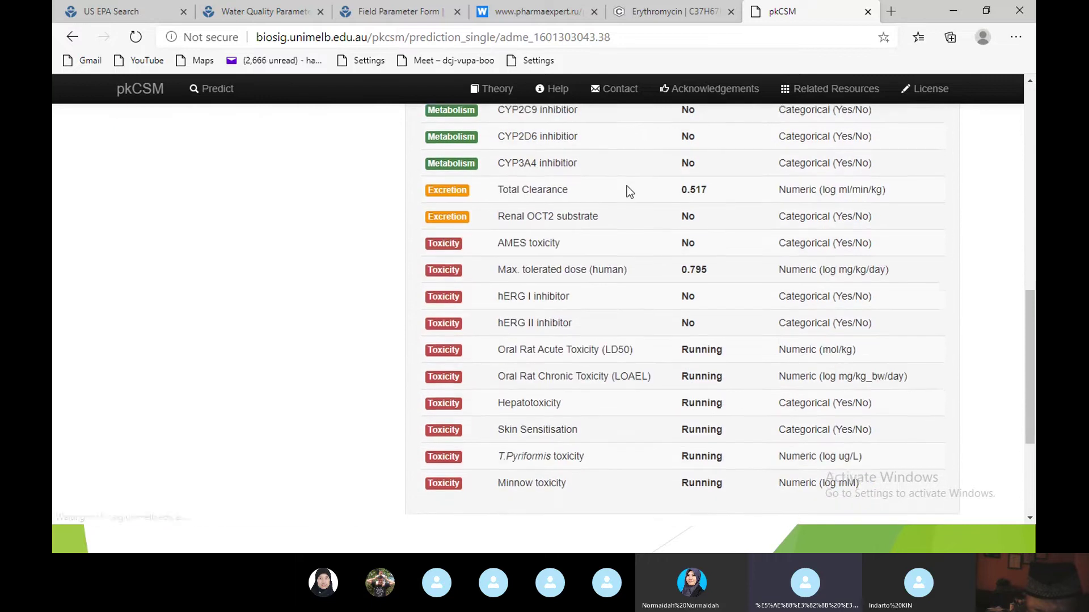
Examine the molecule's ADMET predictions from water solubility down to the oral rat, hepatotoxicity, skin sensitisation and Minnow toxicity rows
scroll(627, 185, up, 1)
scroll(627, 185, up, 3)
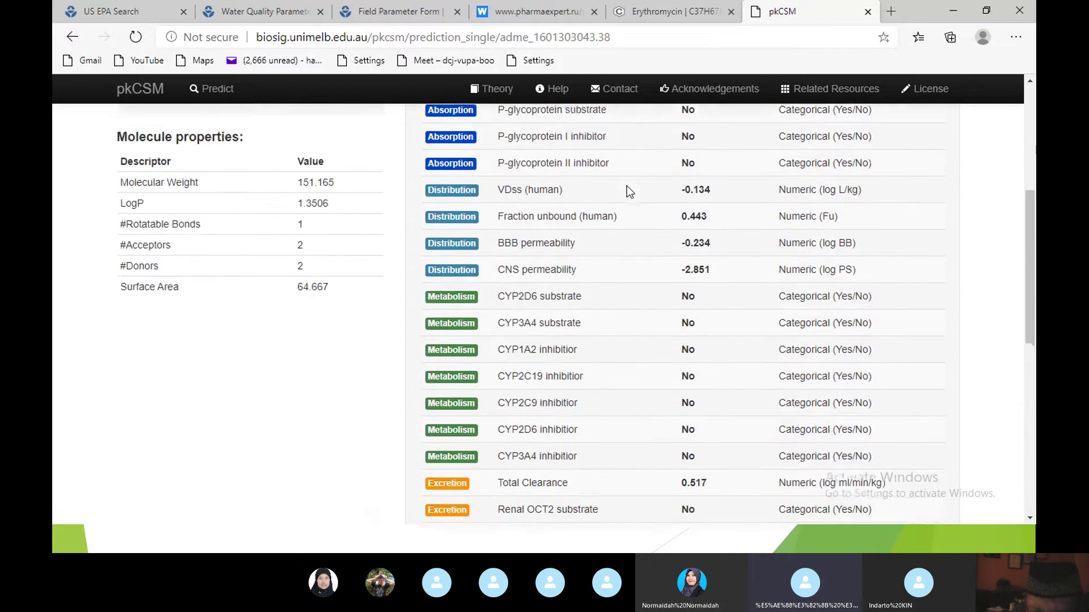
scroll(627, 185, up, 3)
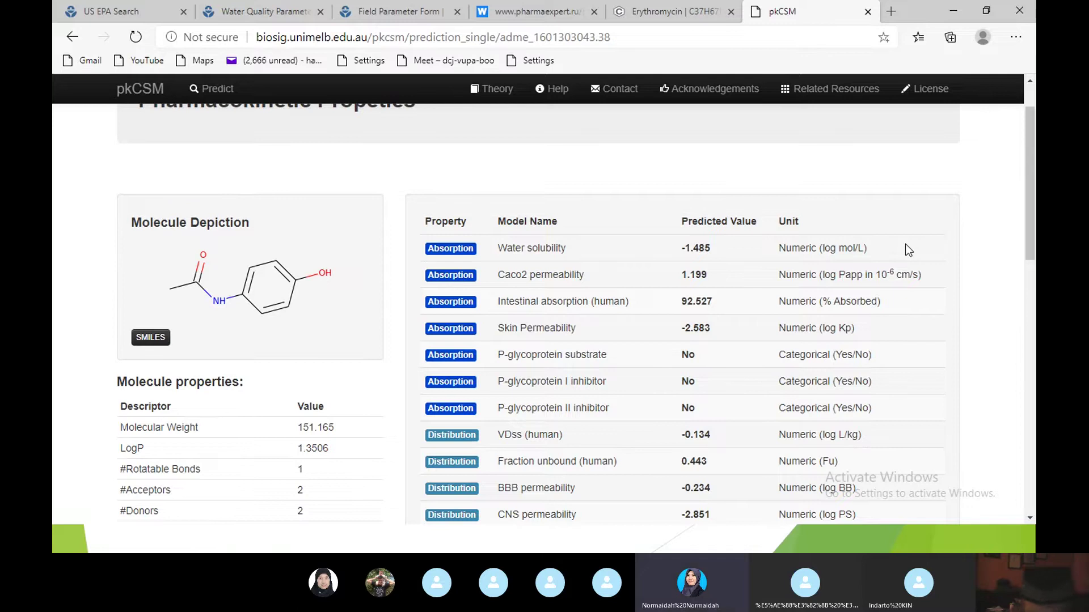
scroll(905, 244, down, 2)
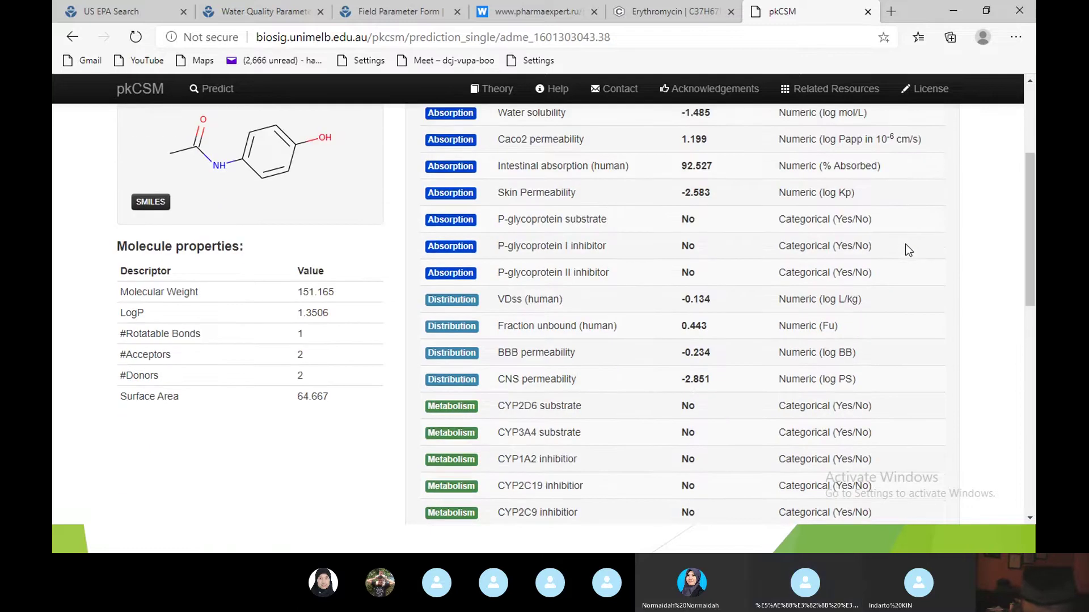
scroll(905, 244, up, 1)
scroll(905, 244, down, 2)
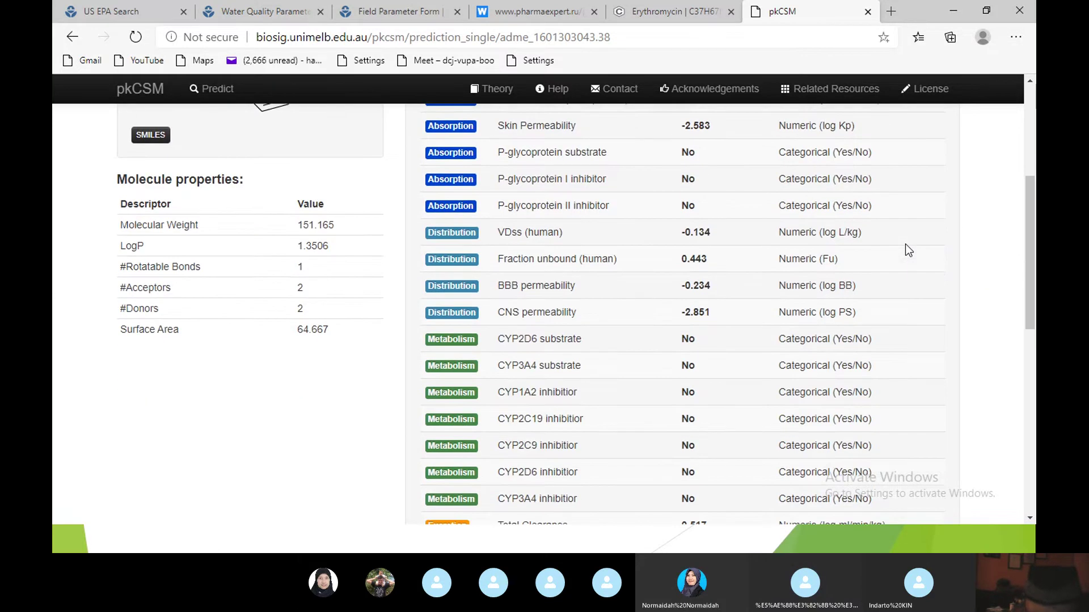
scroll(905, 244, down, 2)
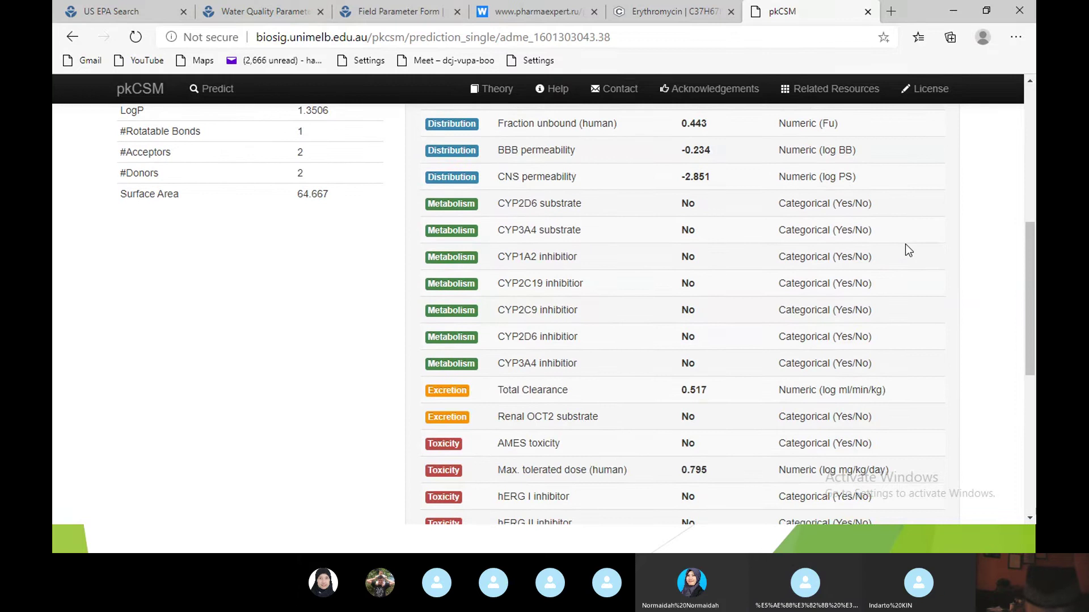
scroll(905, 244, down, 2)
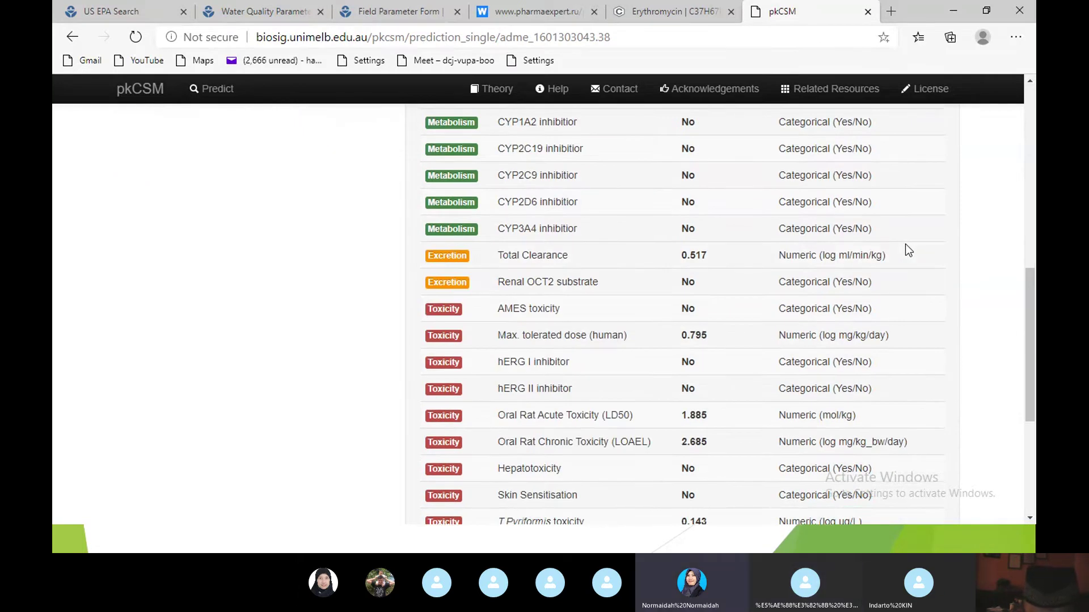
scroll(905, 244, down, 2)
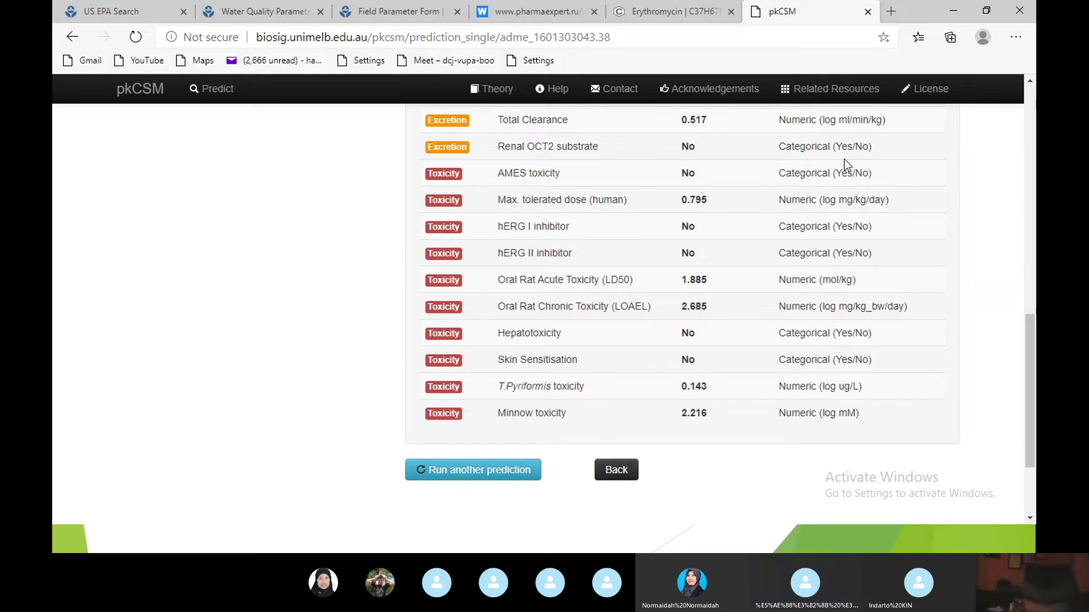
Review the molecule depiction and its absorption, distribution and metabolism predictions once more from the start of the results
scroll(844, 159, up, 15)
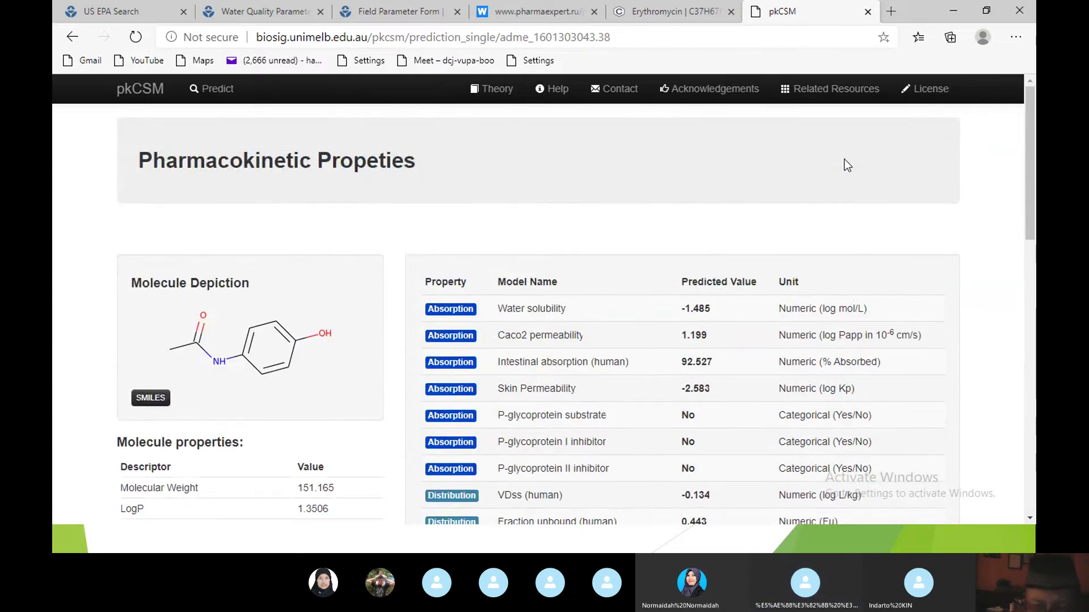
scroll(844, 160, down, 2)
scroll(845, 164, down, 4)
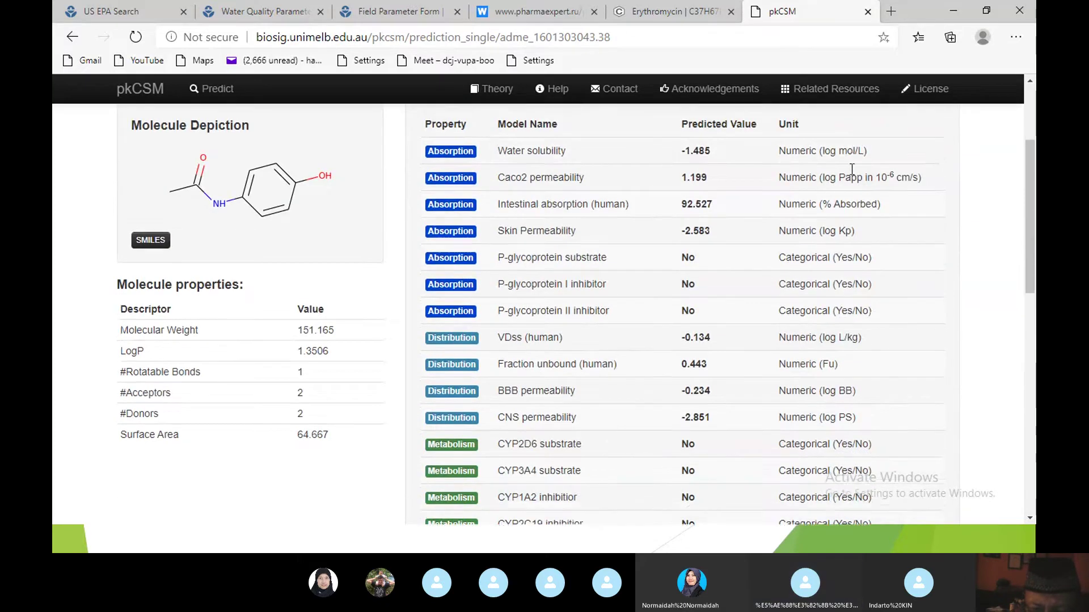
scroll(851, 168, down, 5)
scroll(851, 168, up, 10)
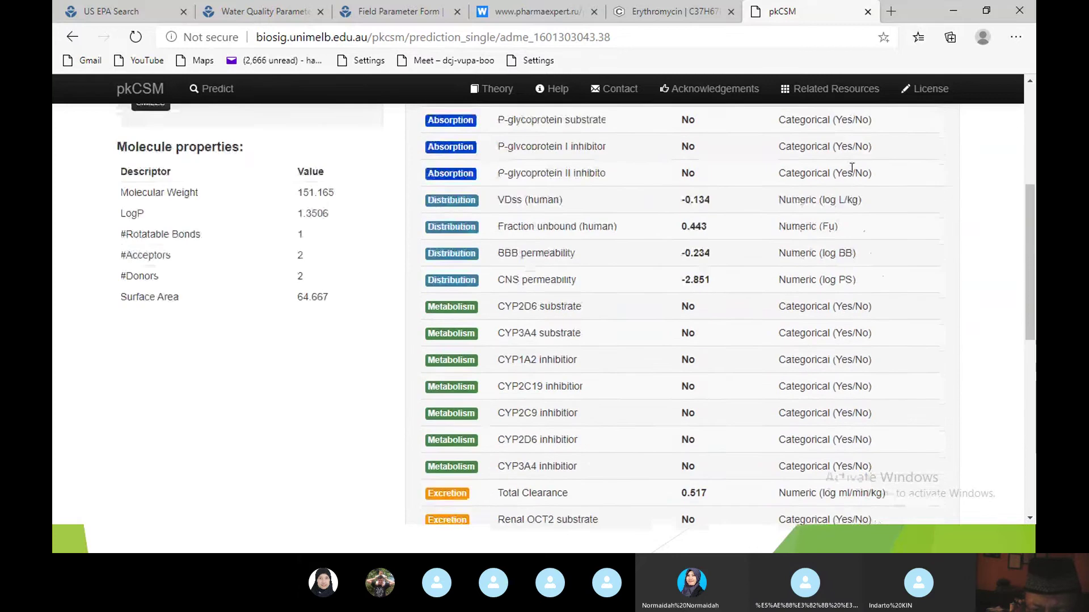
scroll(850, 168, down, 1)
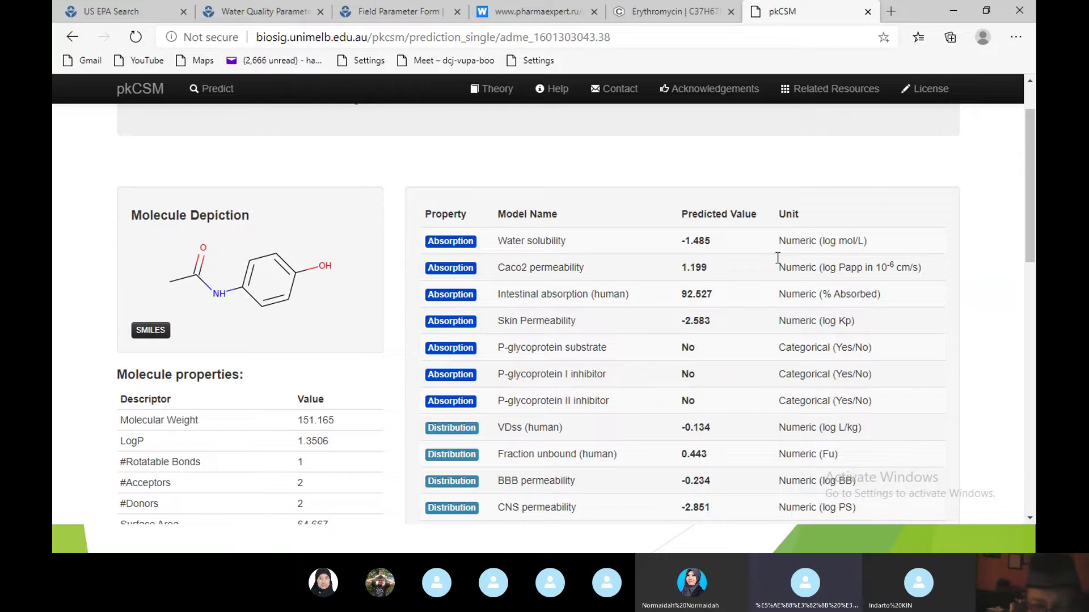
Put the browser away and end the running PREDIKSI ADMET slide show
click(957, 21)
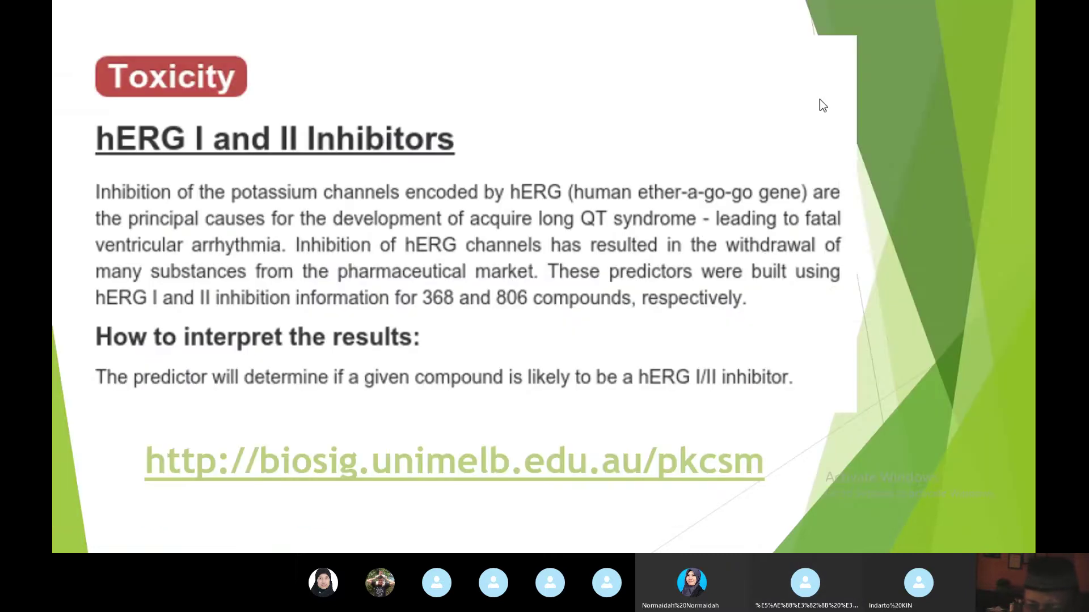
right_click(819, 100)
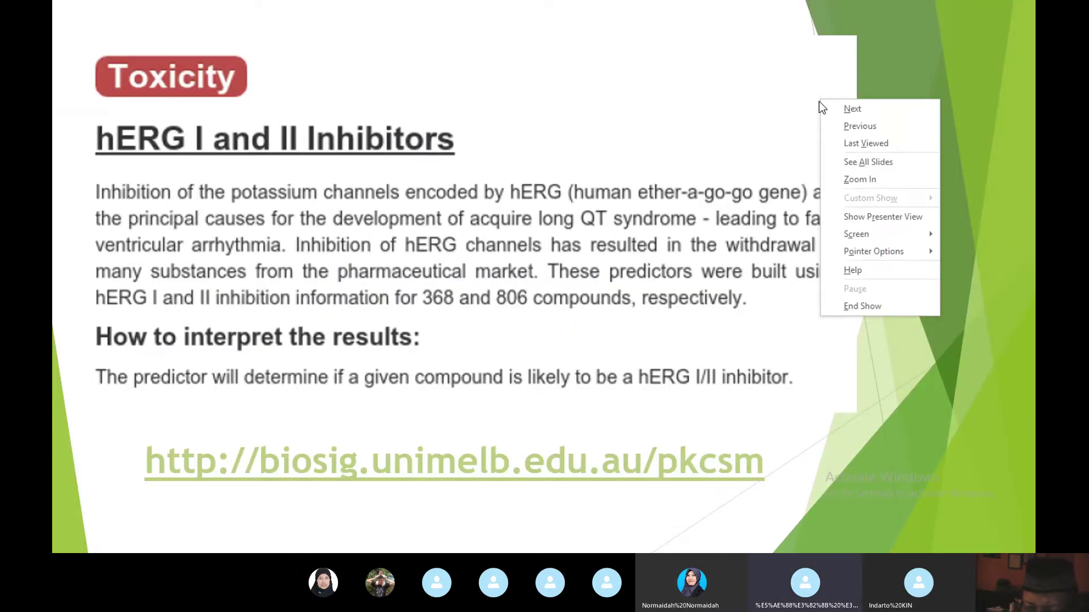
click(863, 309)
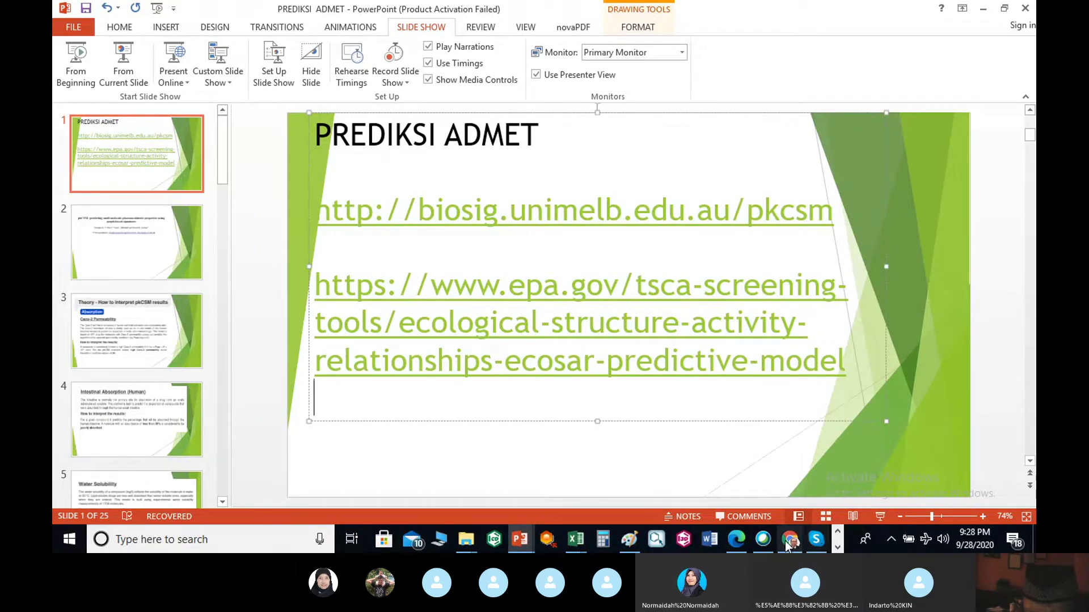
click(880, 516)
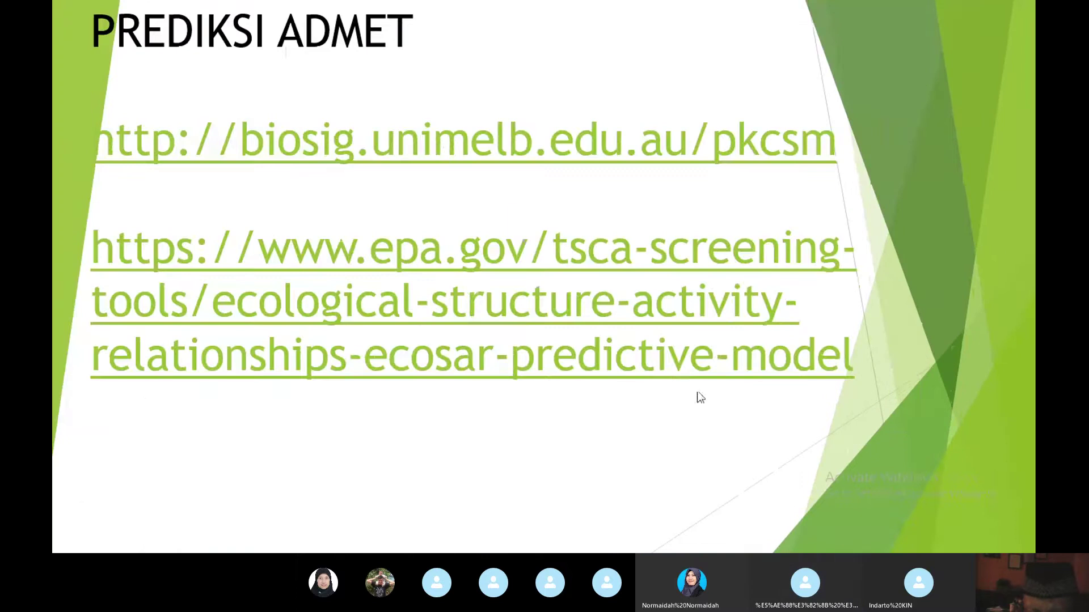
right_click(751, 422)
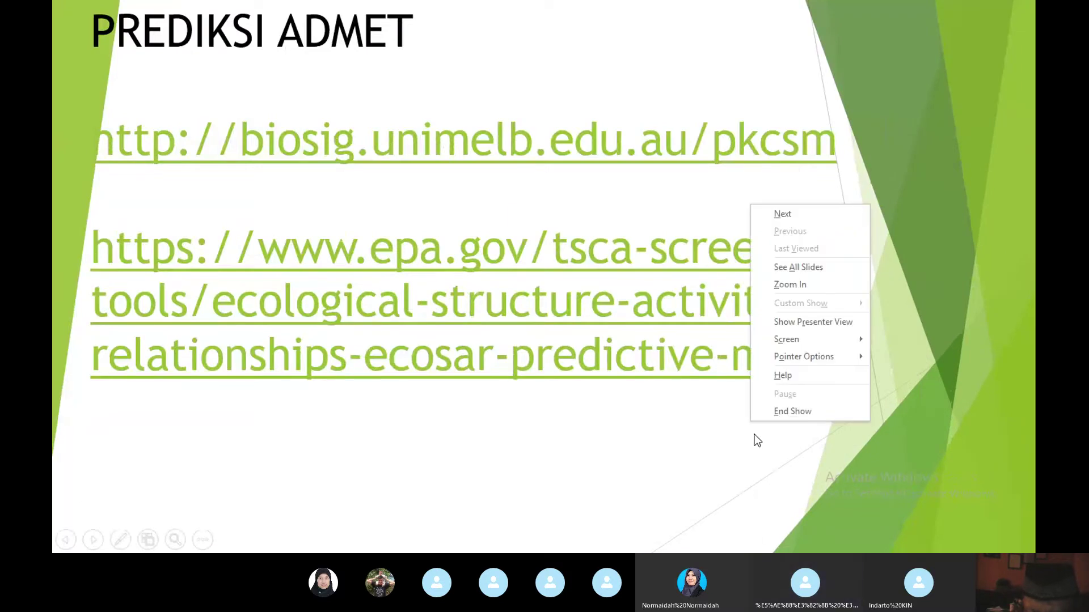
click(801, 414)
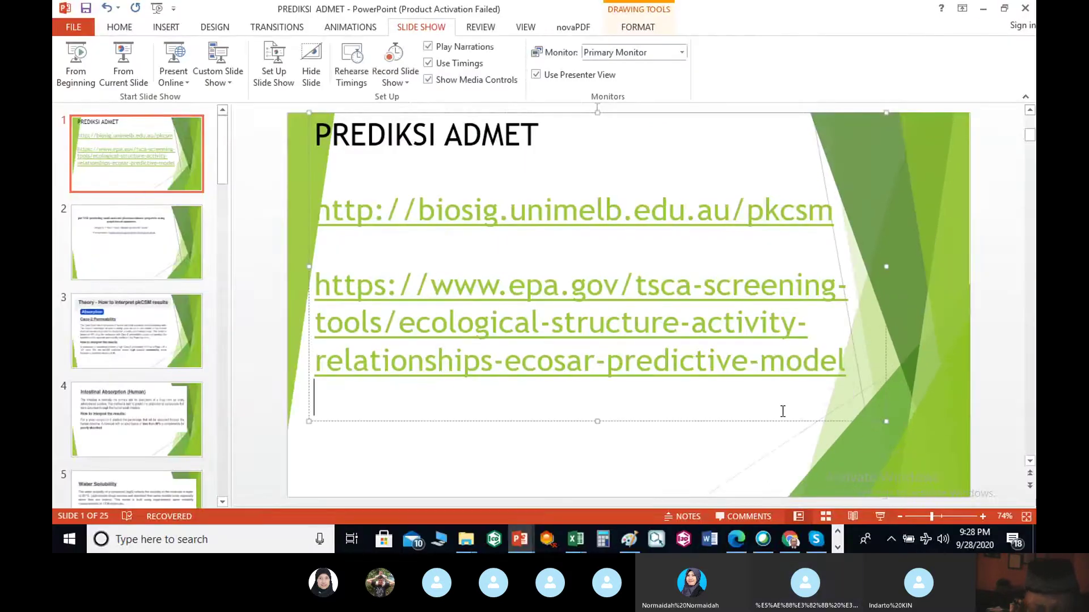
Switch to the Antimalaria dan Antivirus window in File Explorer and go up to the root of the DATA (E:) drive
click(984, 10)
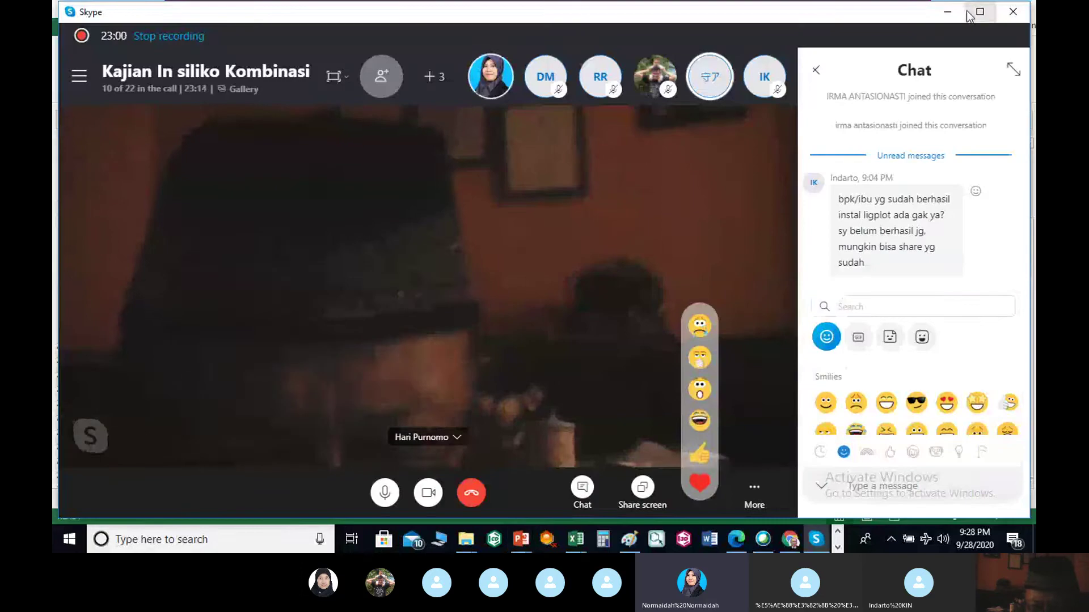
click(467, 540)
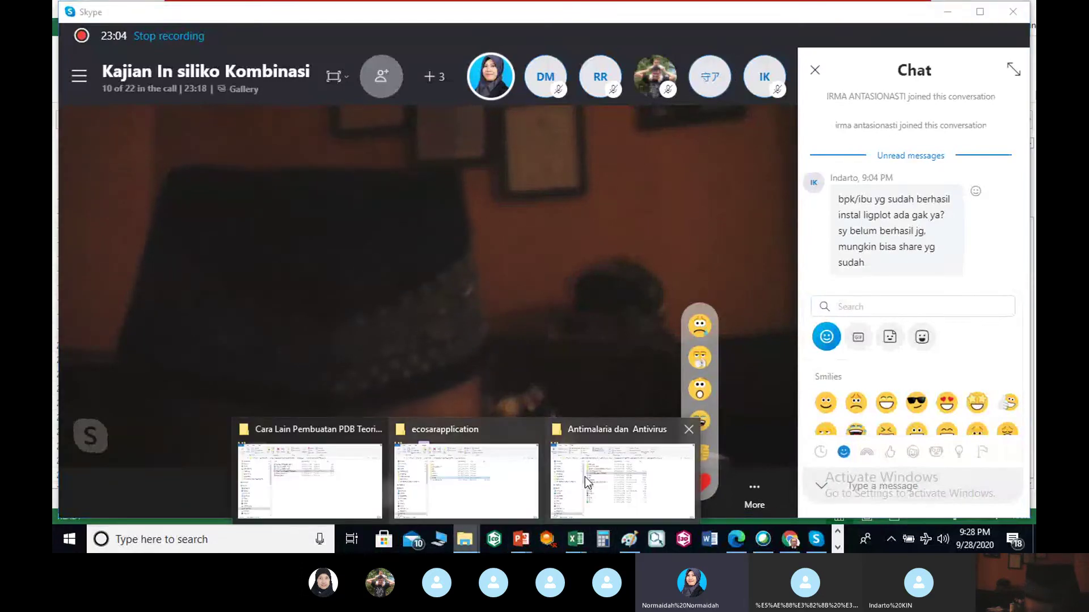
click(619, 474)
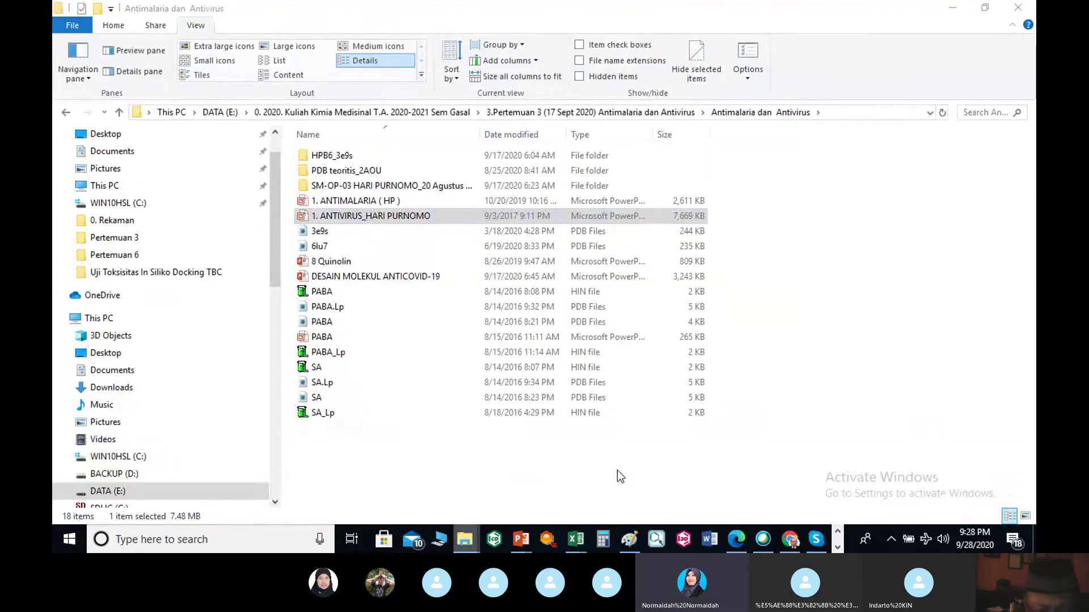
click(122, 113)
click(120, 112)
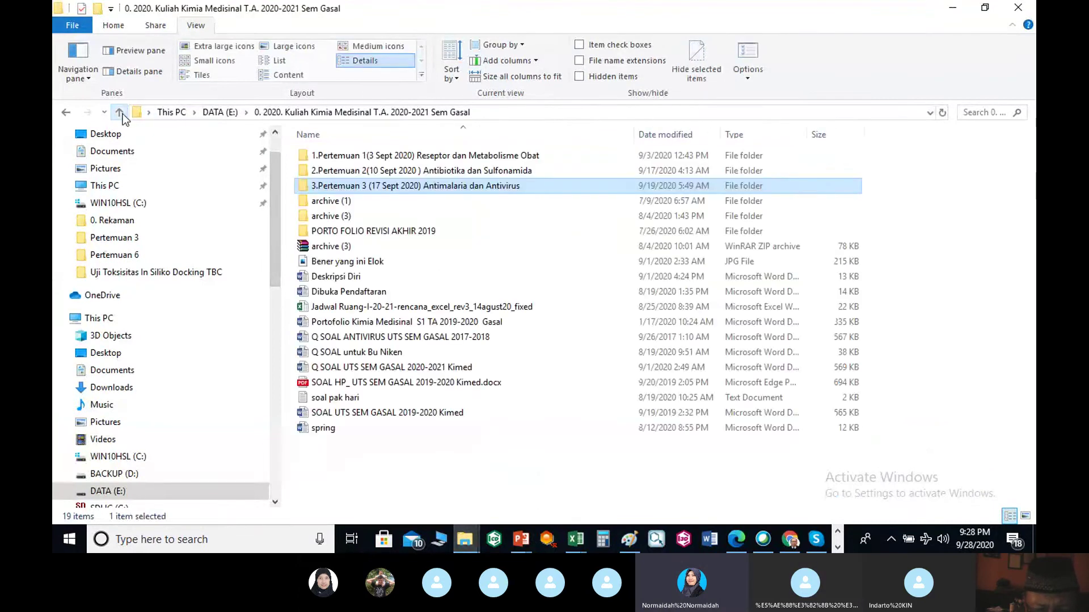
click(120, 113)
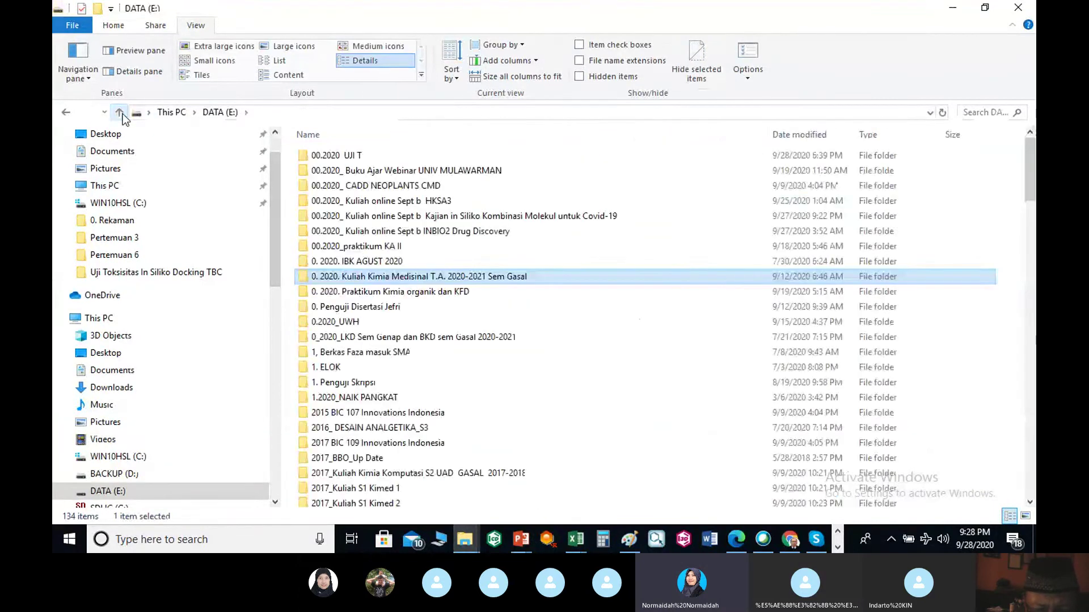
In 00.2020 UJI T, open Uji Toksisitas In Siliko Docking TBC, enter its ecosarapplication folder and launch the ecosar batch file
double_click(334, 158)
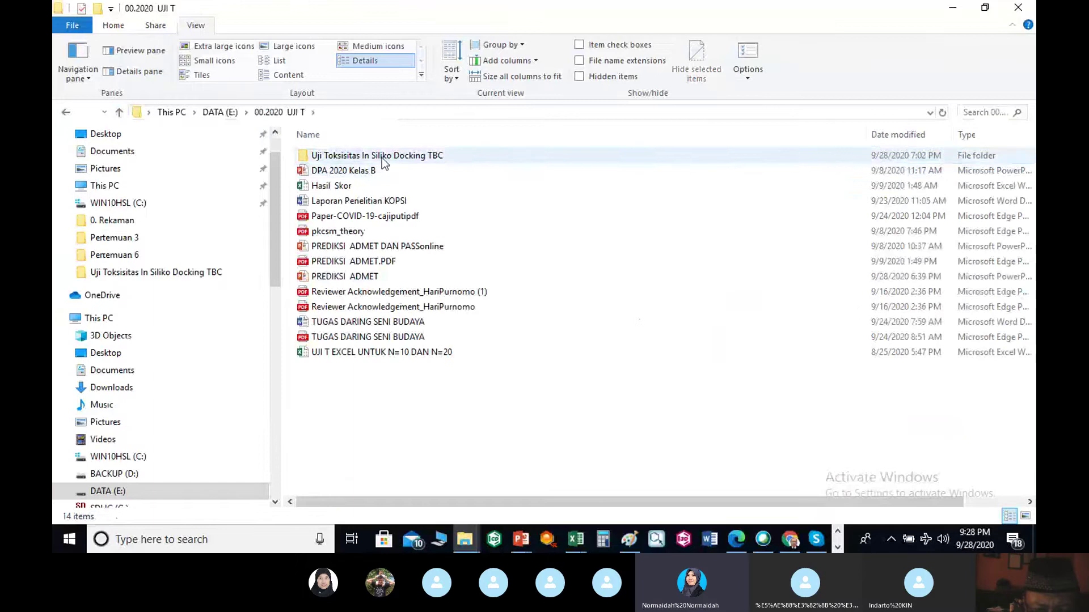
double_click(382, 157)
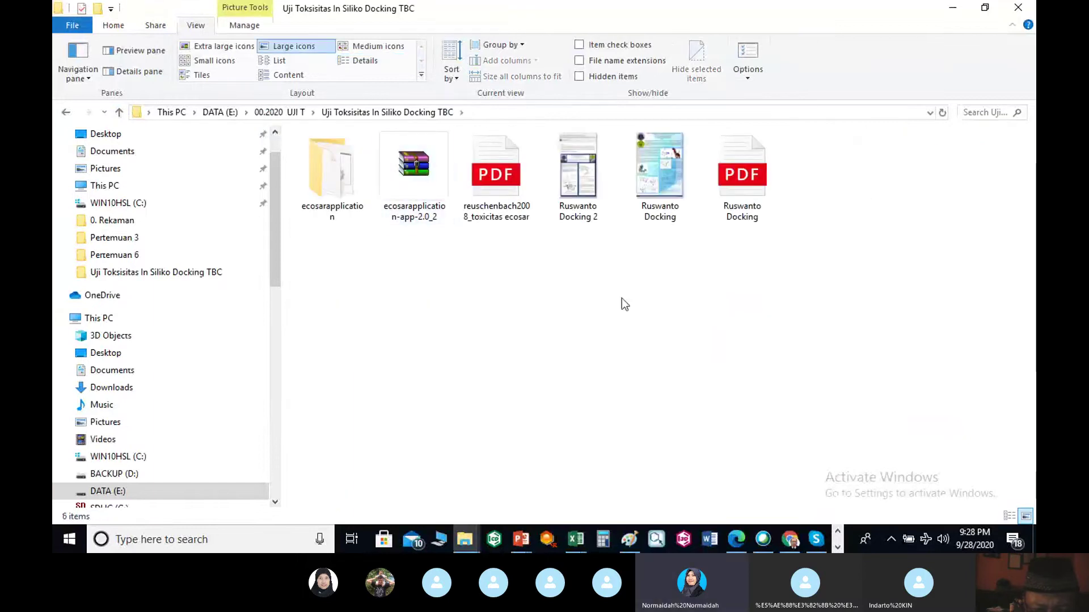
double_click(332, 158)
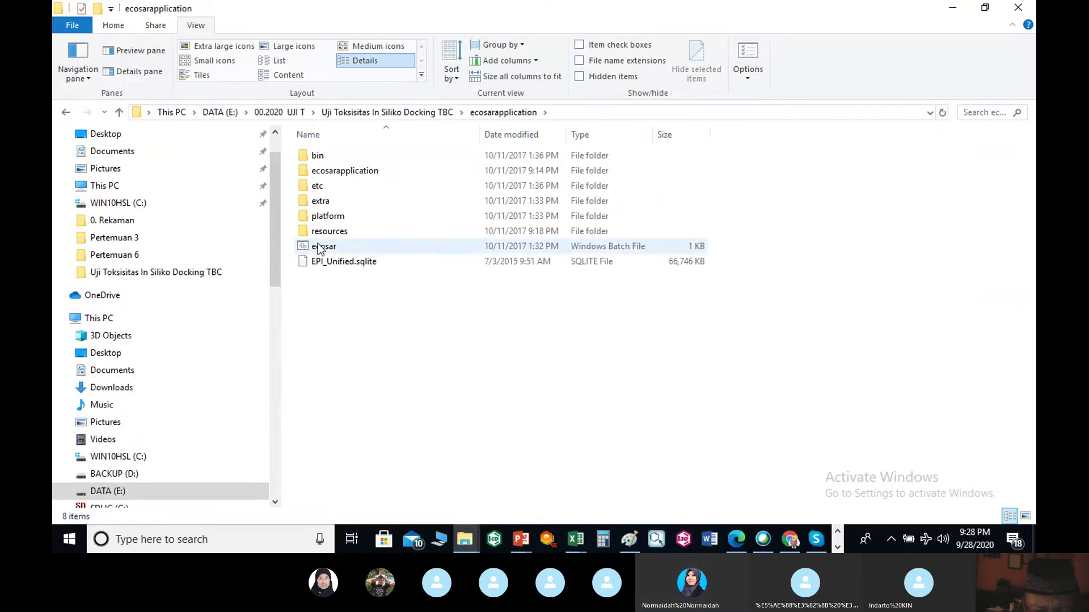
click(319, 248)
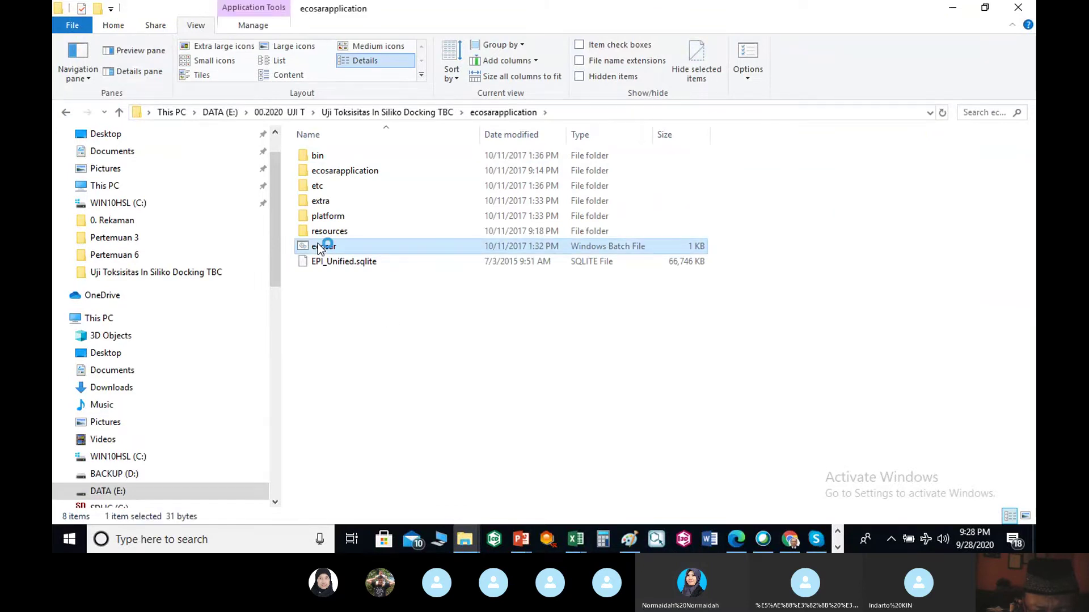
double_click(319, 247)
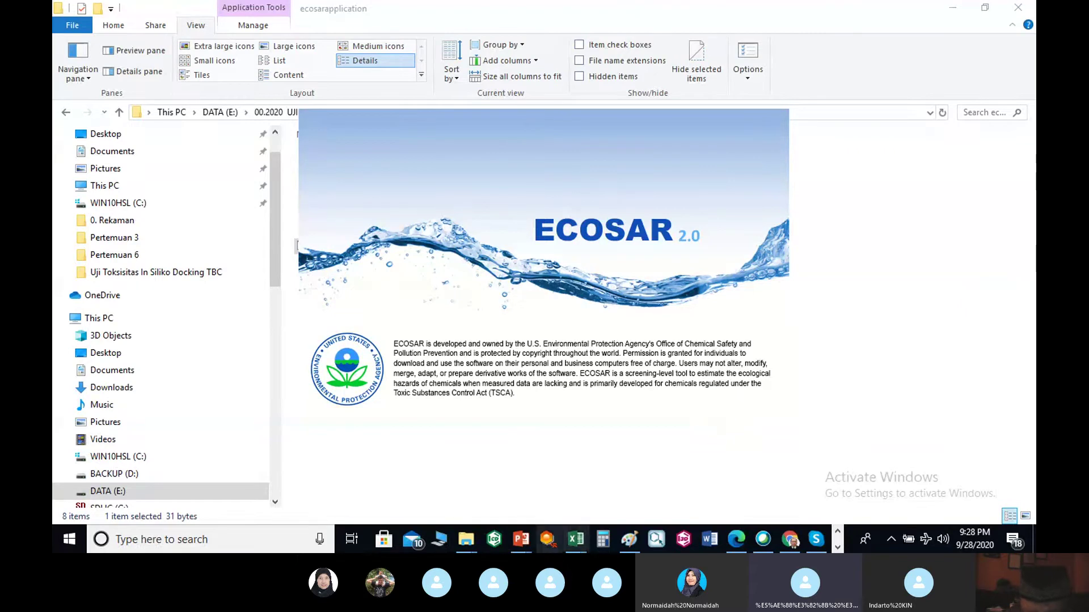
Switch to the docking article PDF in Acrobat Reader and examine Tabel 4 on ECOSAR toxicity testing together with its introductory text
click(838, 547)
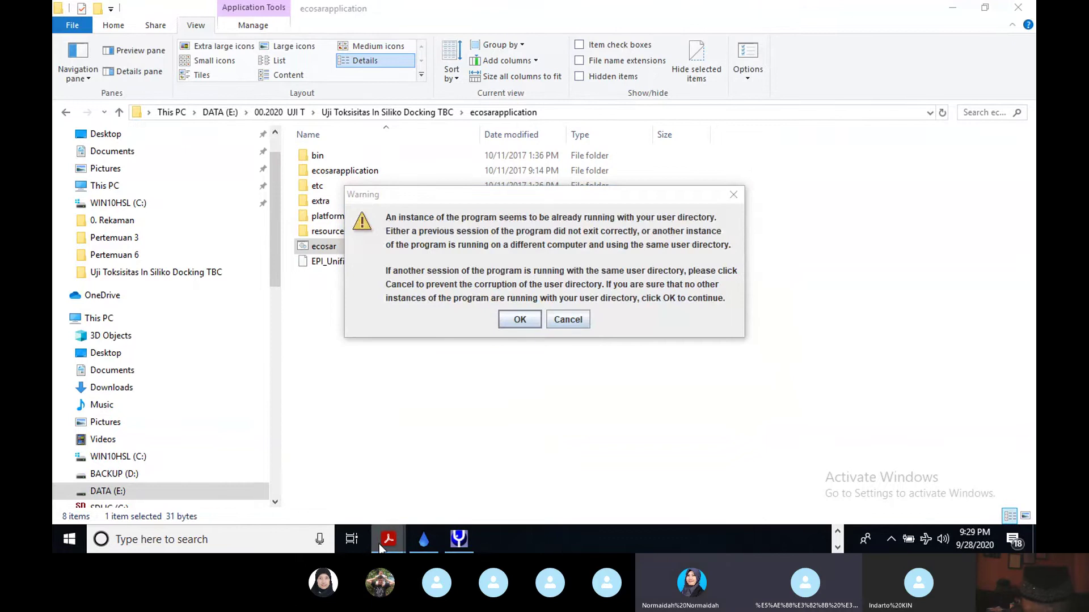
mouse_move(379, 544)
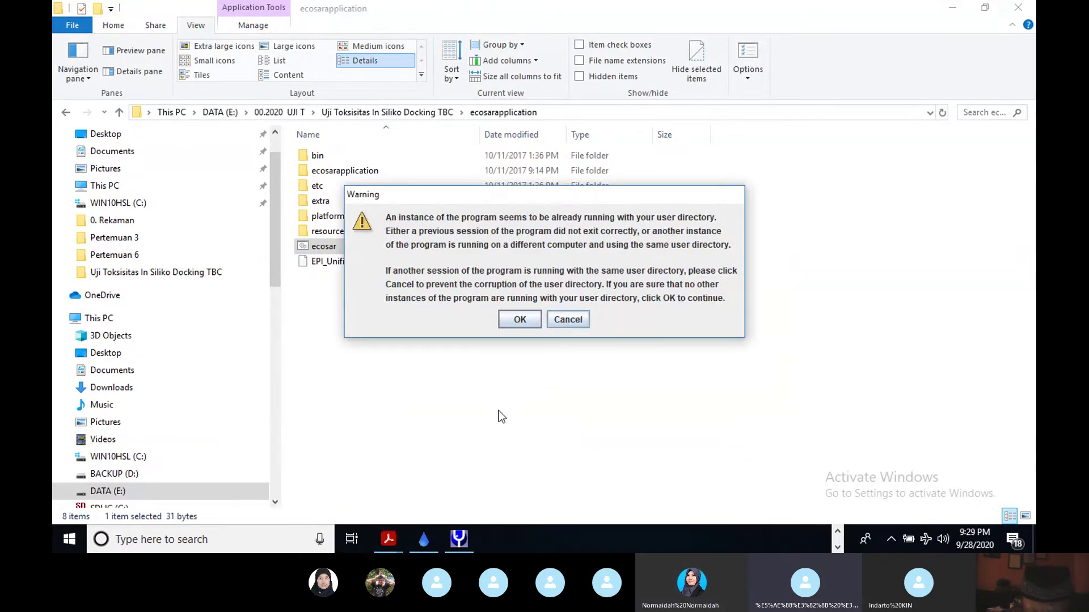
click(389, 539)
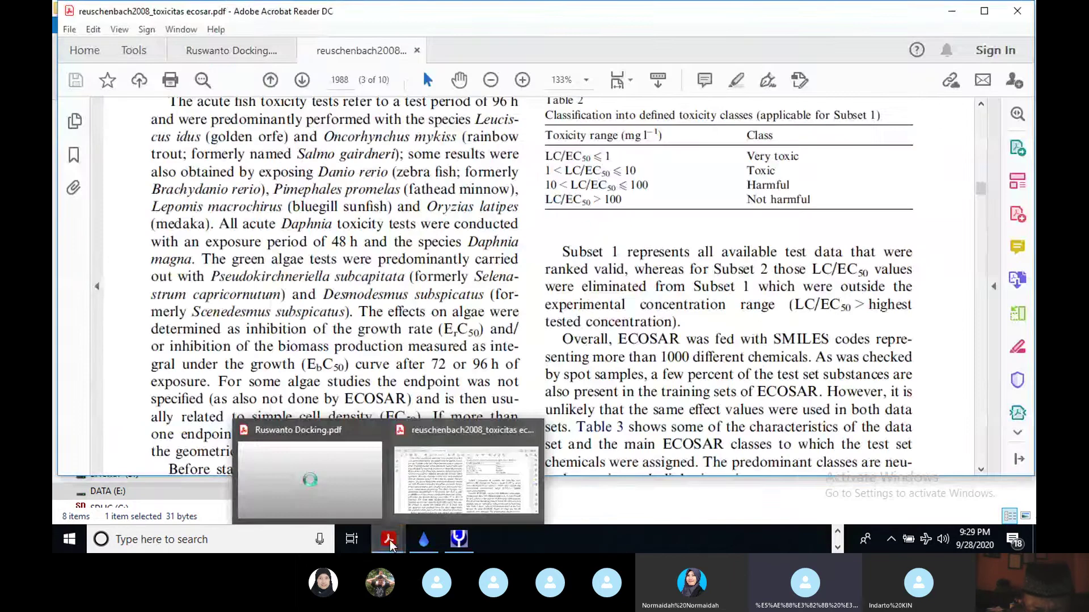
click(345, 509)
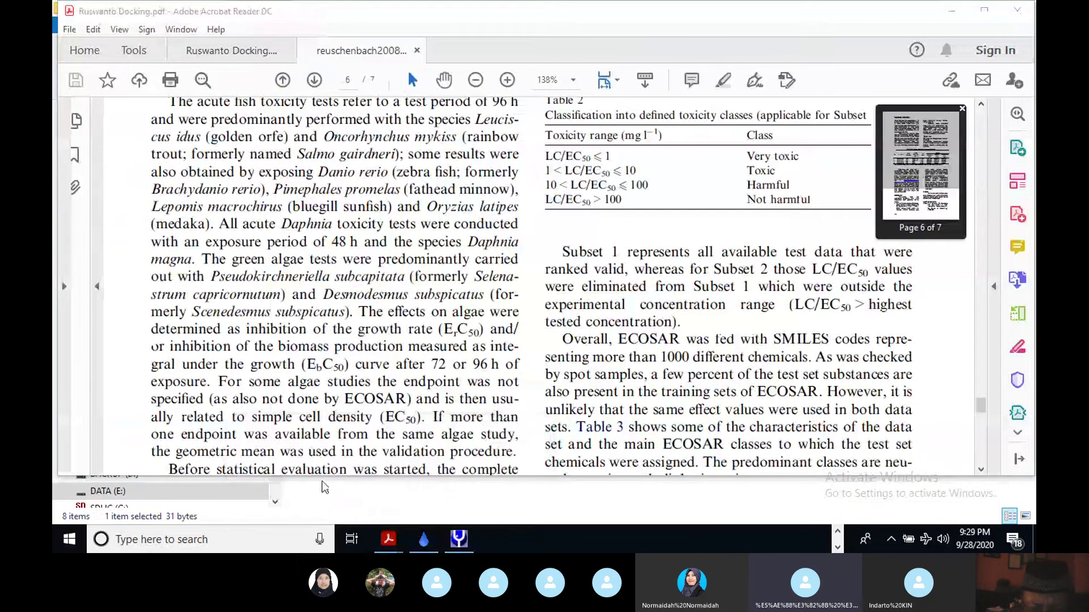
scroll(593, 310, up, 3)
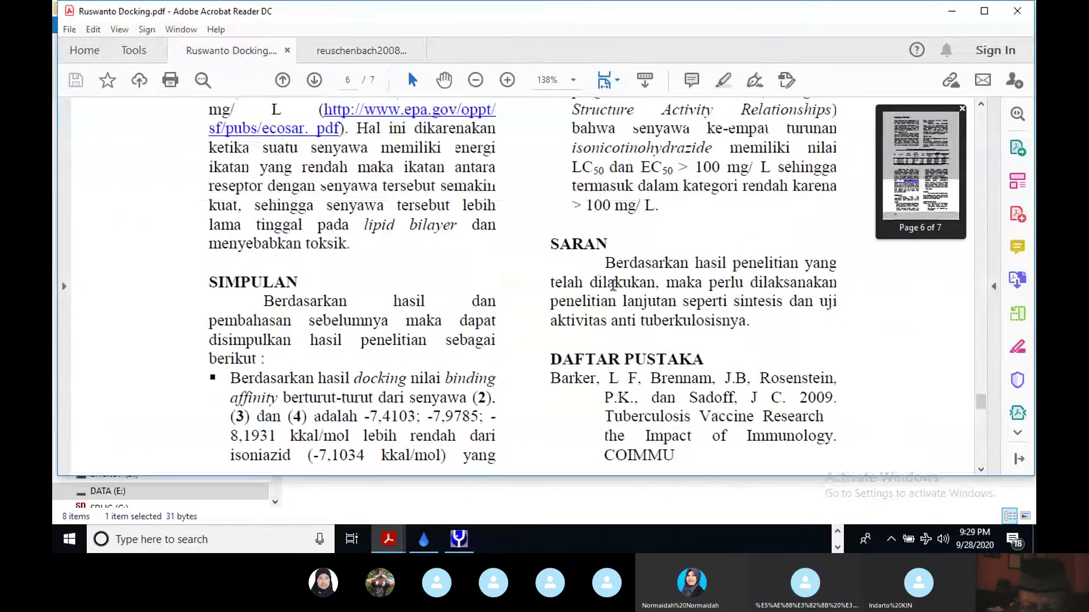
scroll(613, 284, up, 10)
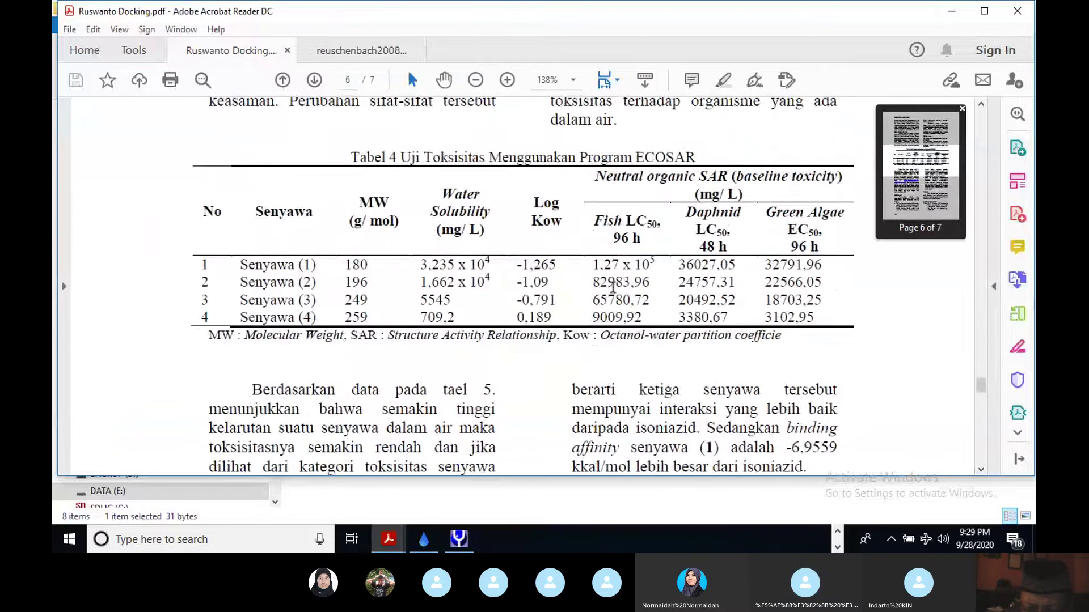
scroll(612, 286, up, 6)
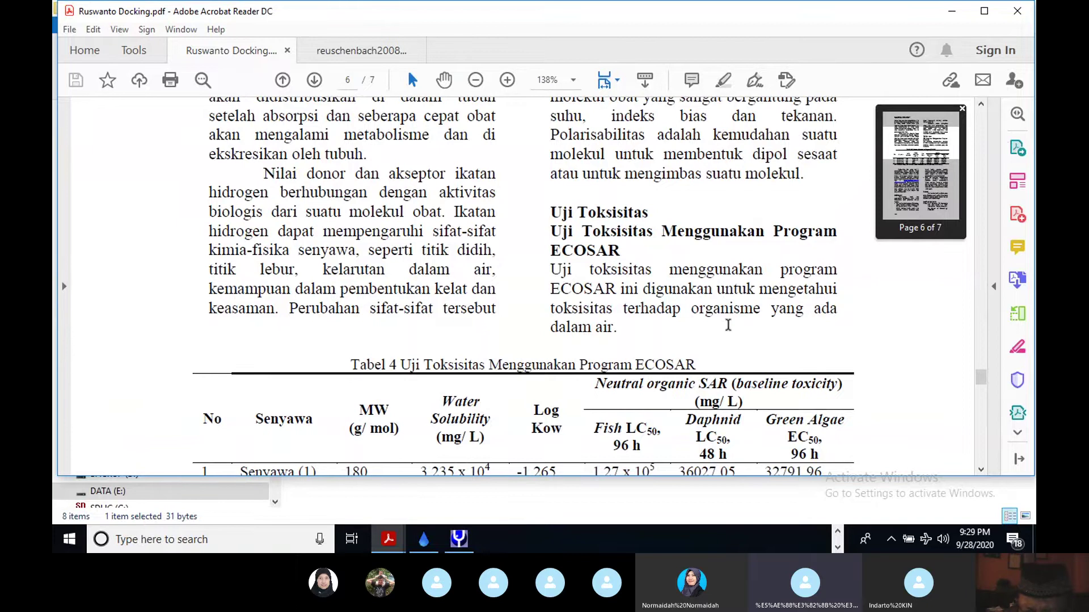
scroll(679, 331, down, 5)
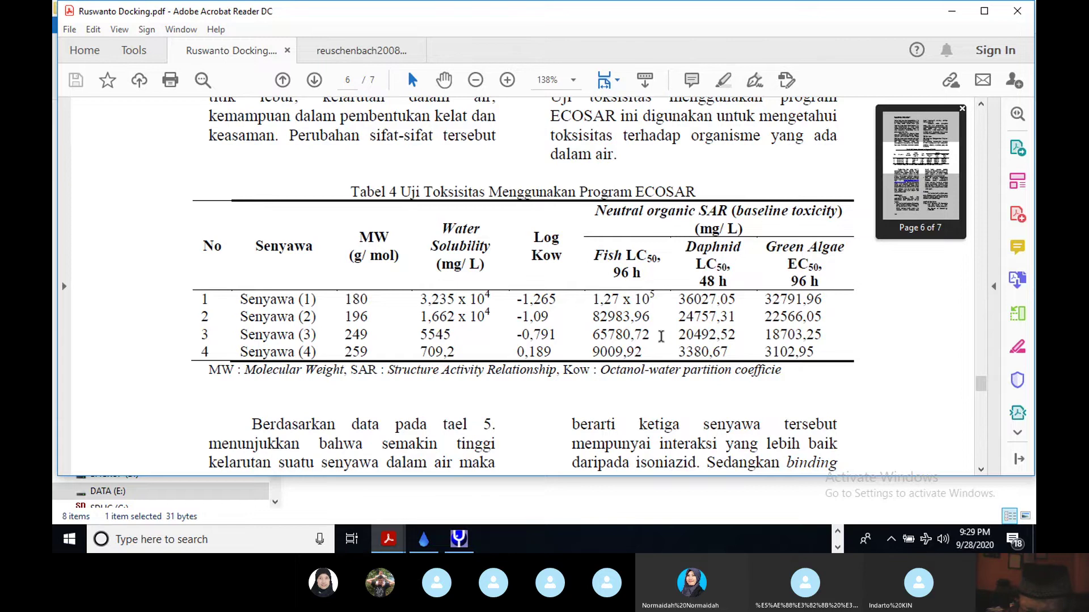
Examine the ECOSAR toxicity discussion below Tabel 4 and the Simpulan and Saran sections of the docking article
scroll(667, 329, down, 2)
scroll(661, 336, down, 6)
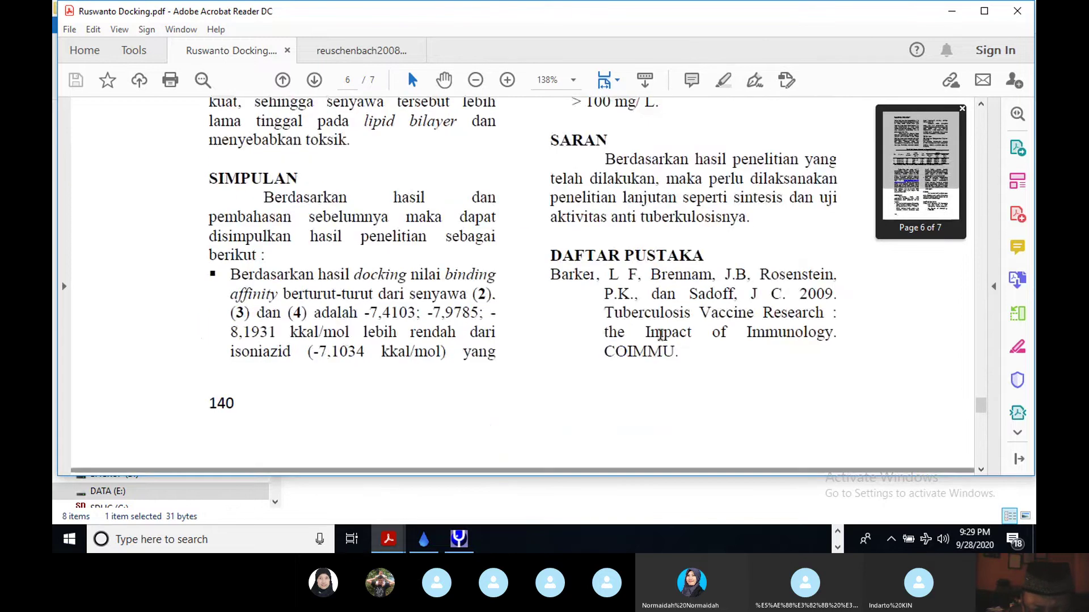
scroll(661, 335, up, 3)
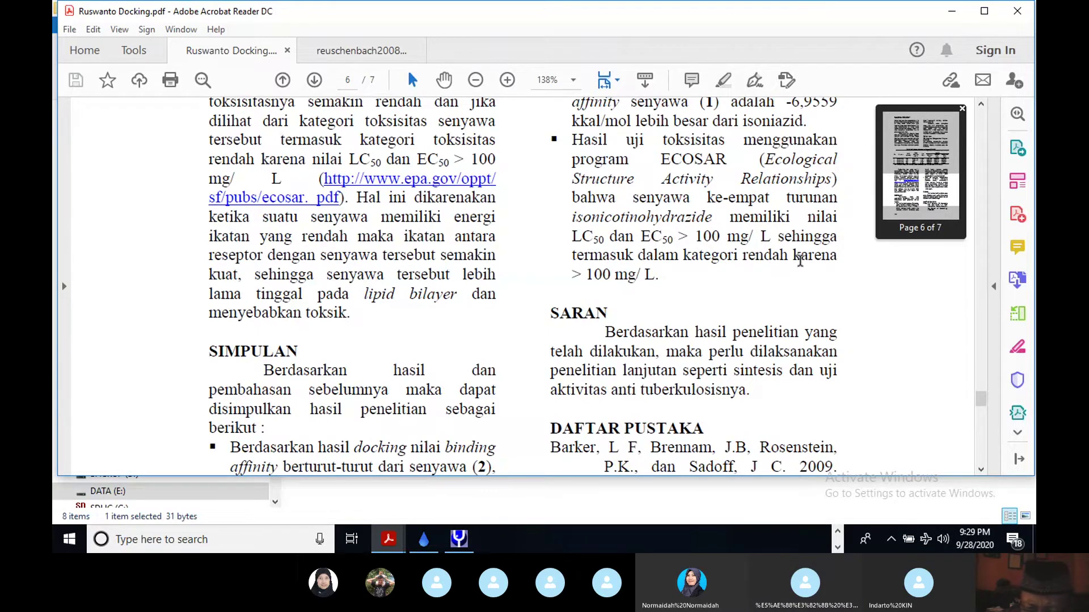
scroll(757, 266, up, 1)
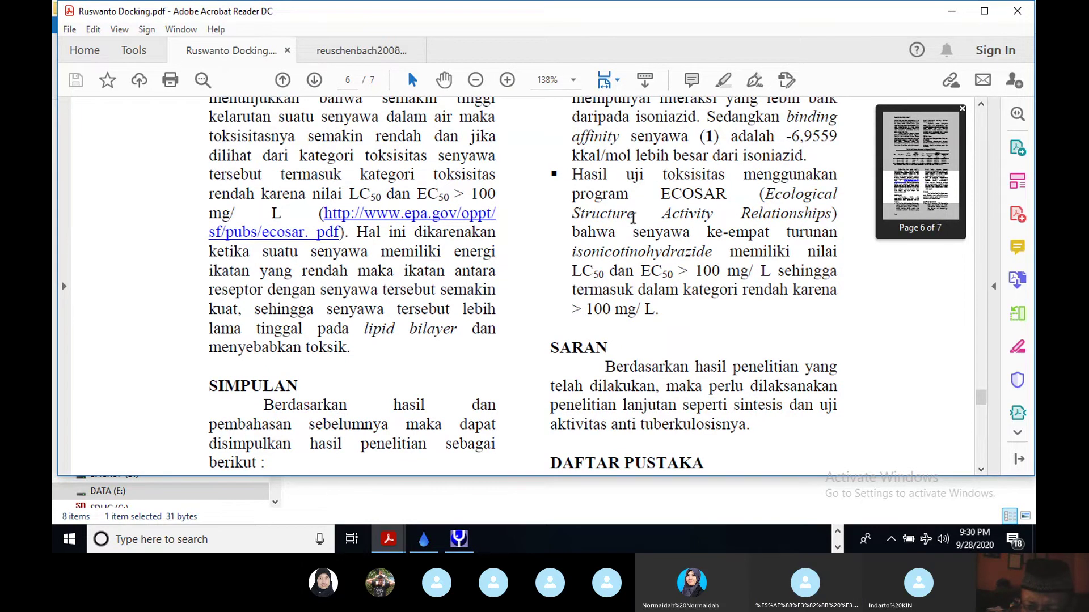
scroll(733, 234, down, 8)
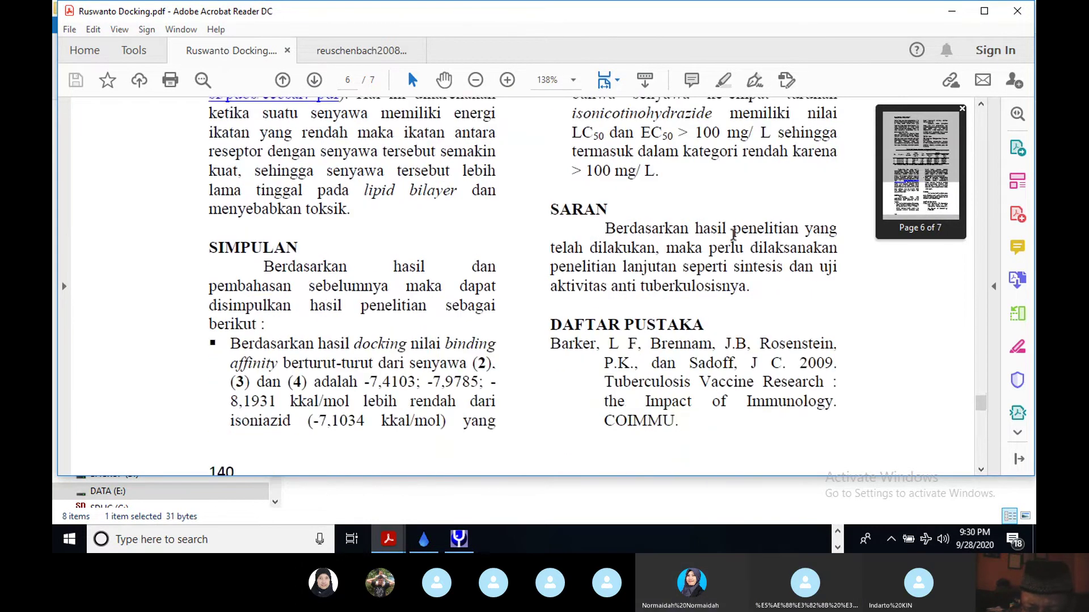
scroll(733, 234, down, 3)
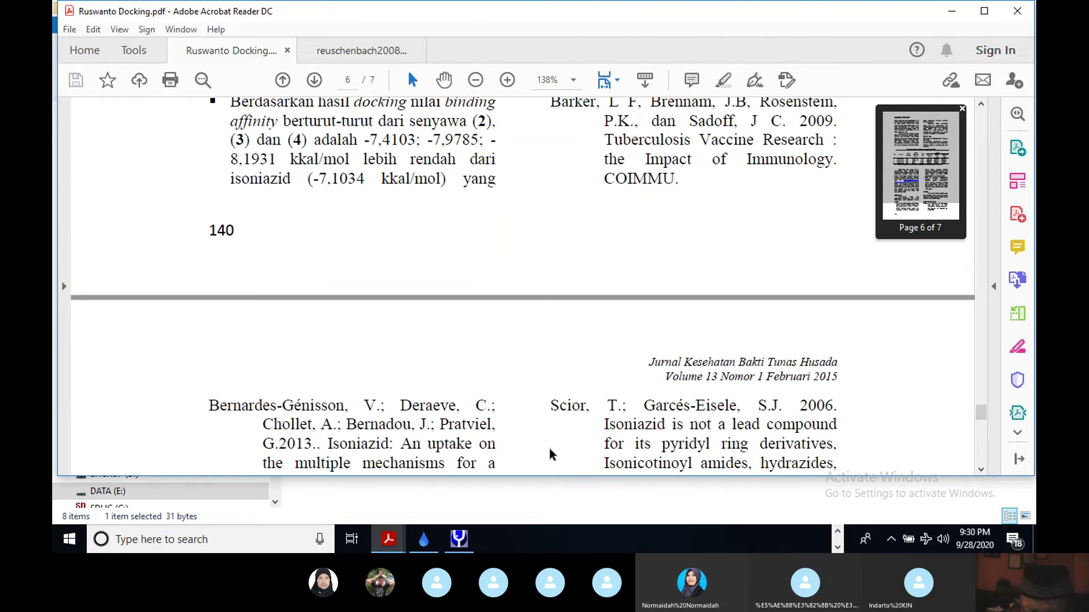
Switch to Ecosar Application 2.0 and close the program
click(426, 539)
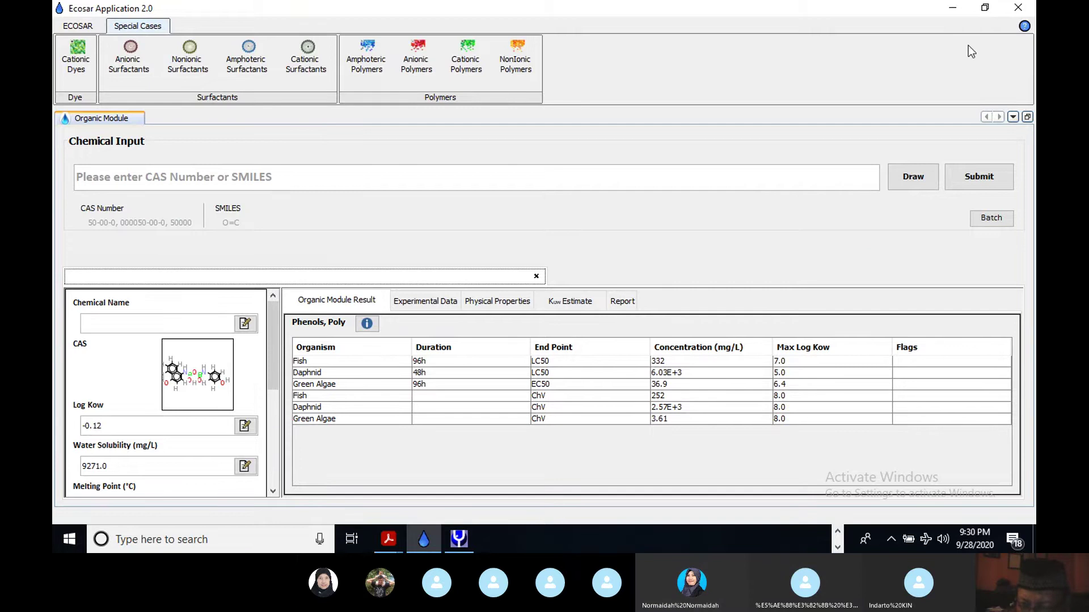
click(1017, 11)
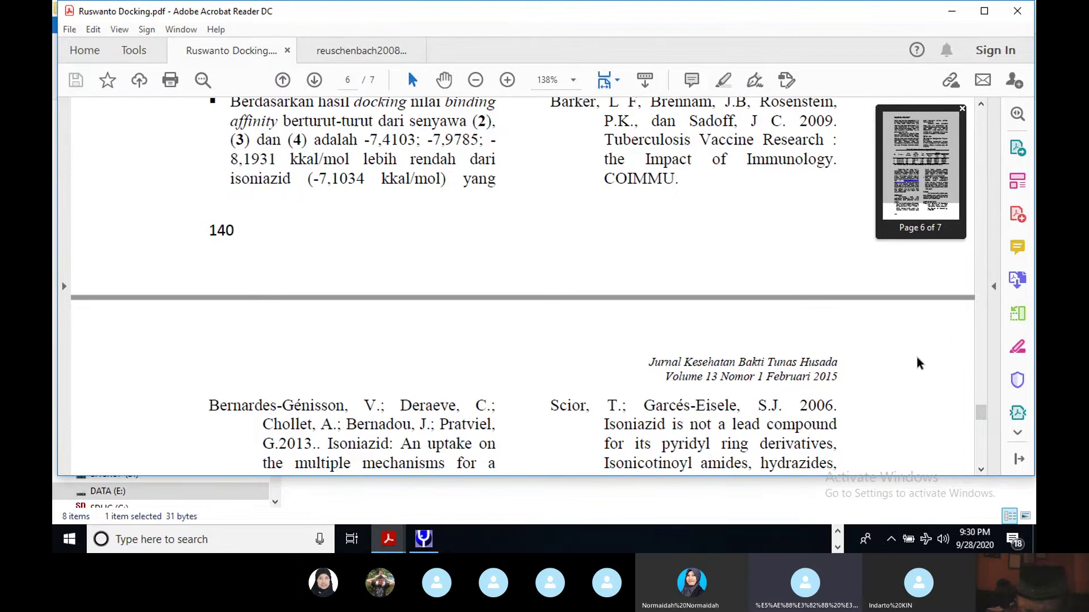
Switch to the Skype call, dismiss the message notification and read through the chat to the latest message about predicting LC50 online
click(837, 533)
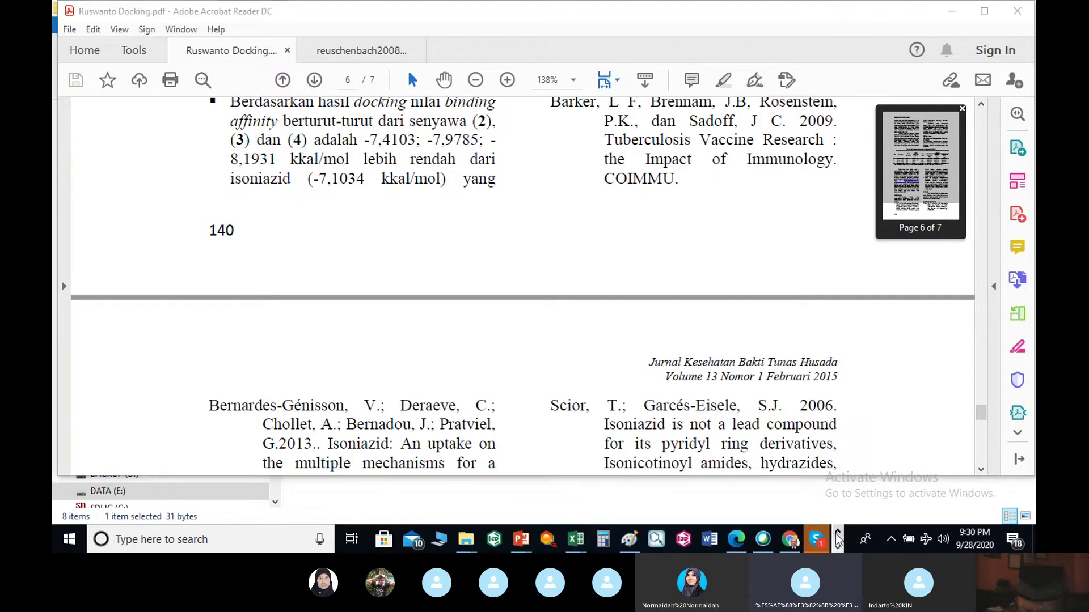
click(815, 541)
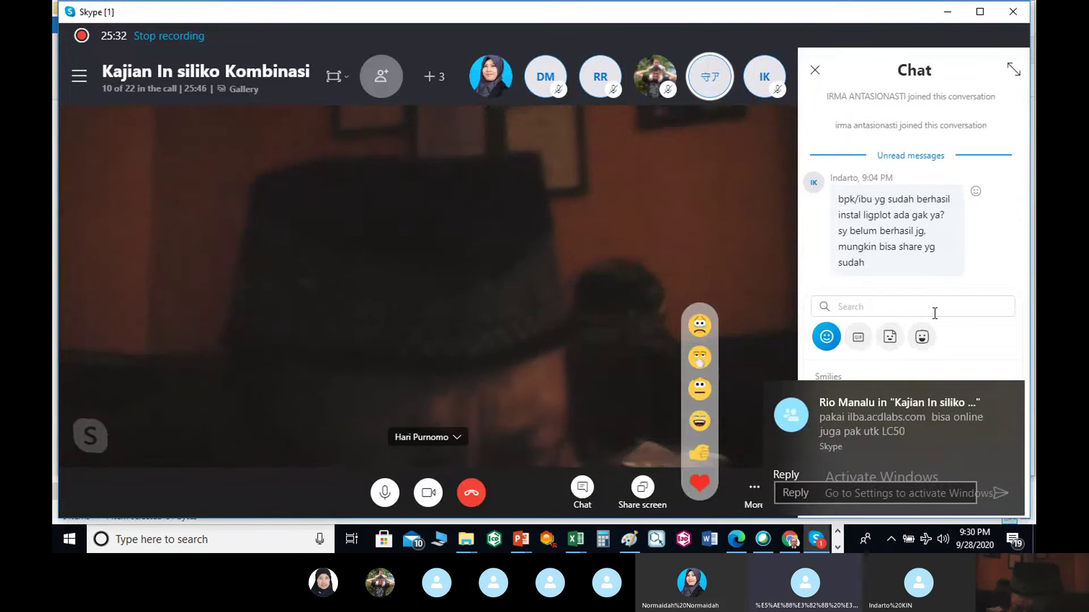
click(1009, 392)
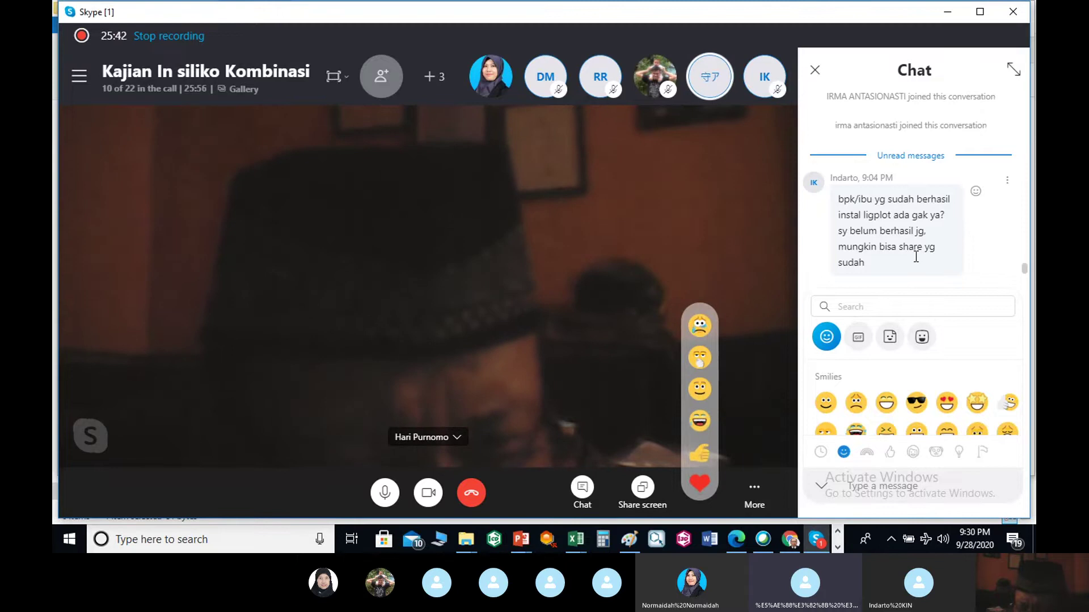
scroll(917, 262, down, 2)
scroll(917, 262, down, 2)
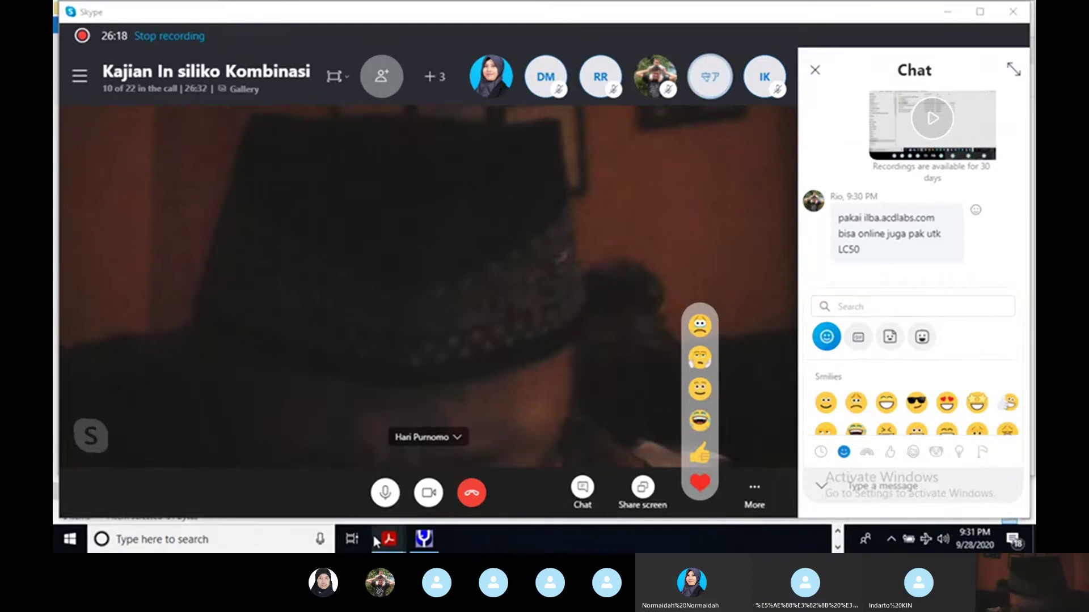
Switch to the PREDIKSI ADMET presentation in PowerPoint to view the pkCSM and ECOSAR website addresses on slide 1
mouse_move(389, 538)
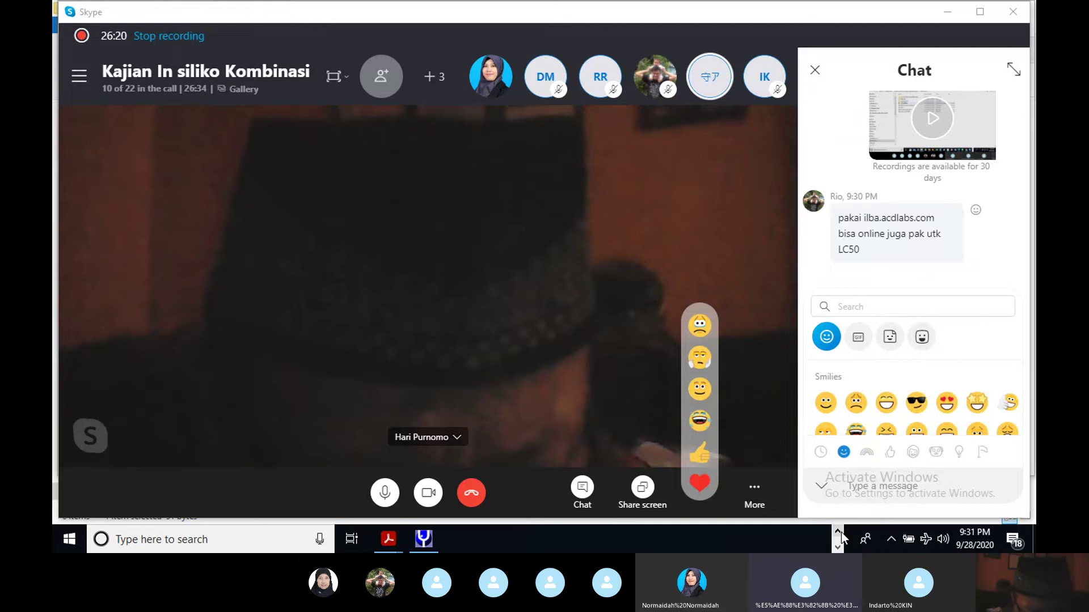
mouse_move(522, 546)
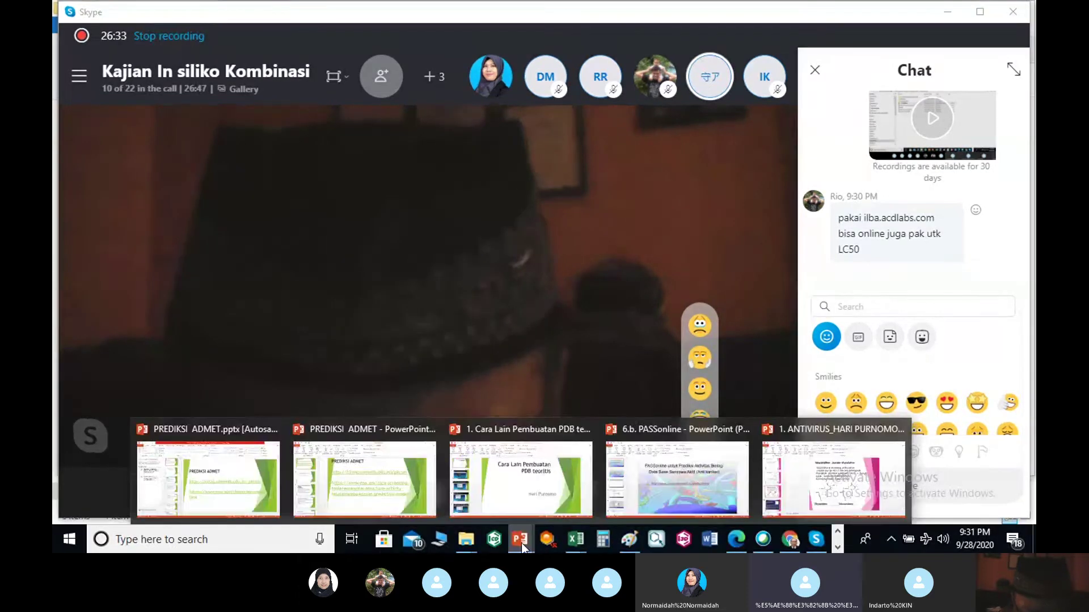
click(392, 479)
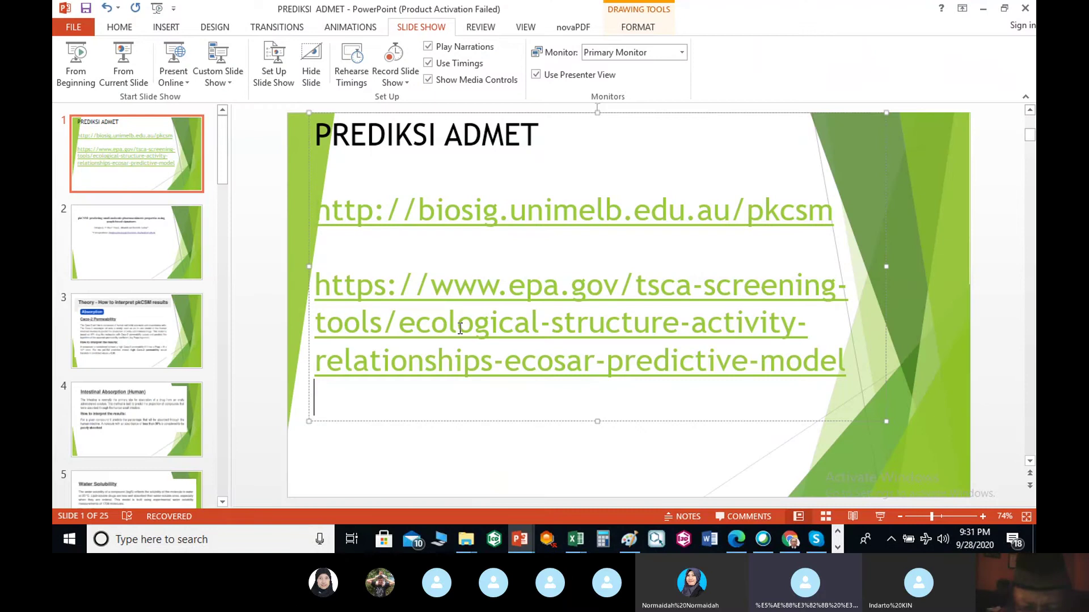
Switch to the Cara Lain Pembuatan PDB Teoritis window in File Explorer, go up to This PC and open the DATA (E:) drive
click(841, 546)
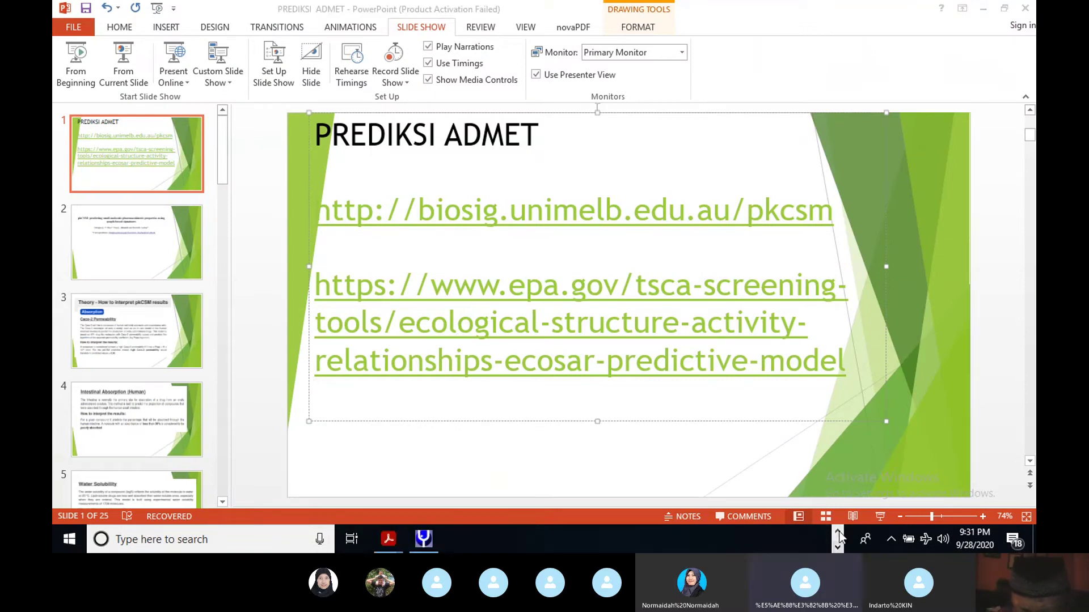
click(842, 533)
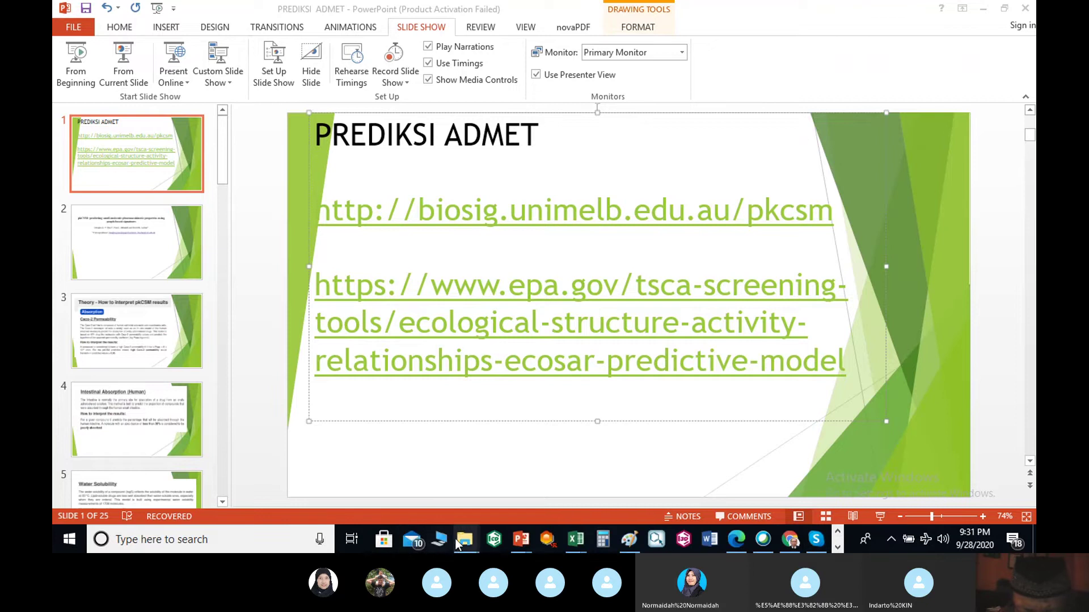
mouse_move(464, 544)
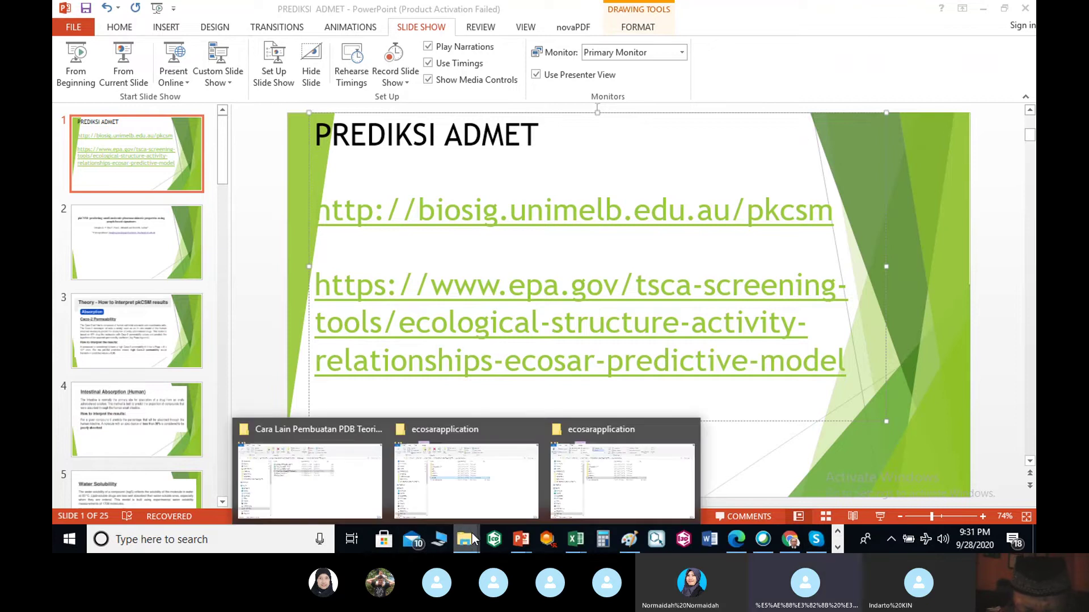
click(348, 474)
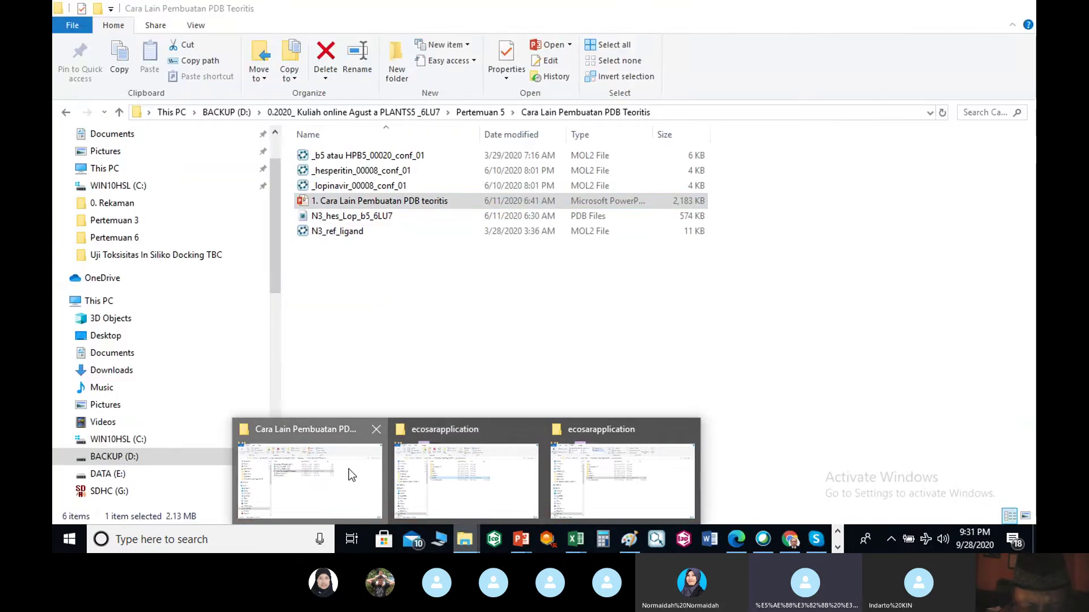
click(120, 112)
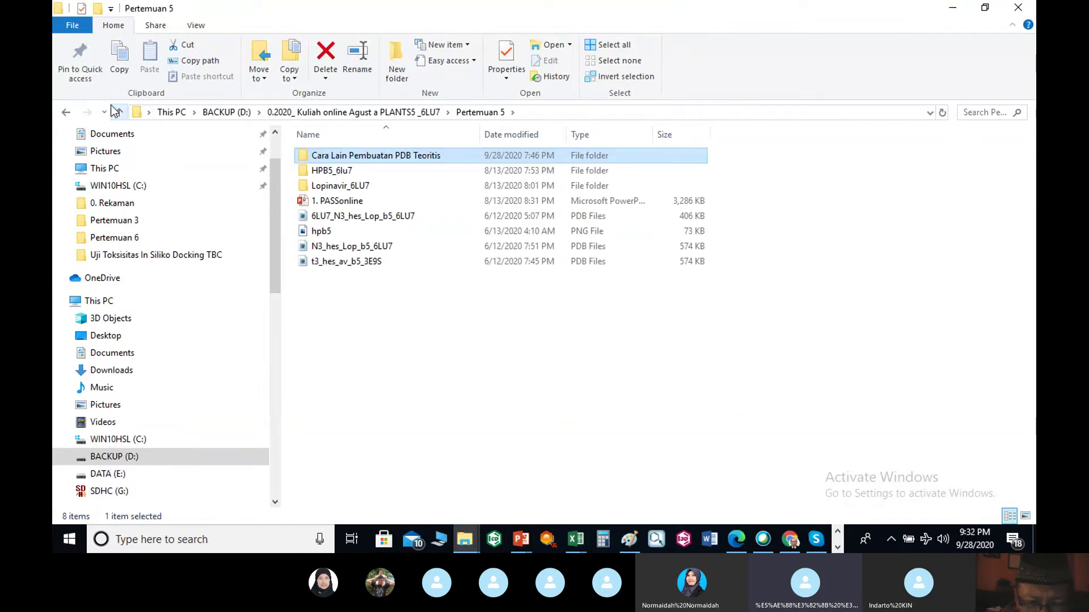
click(116, 112)
click(117, 111)
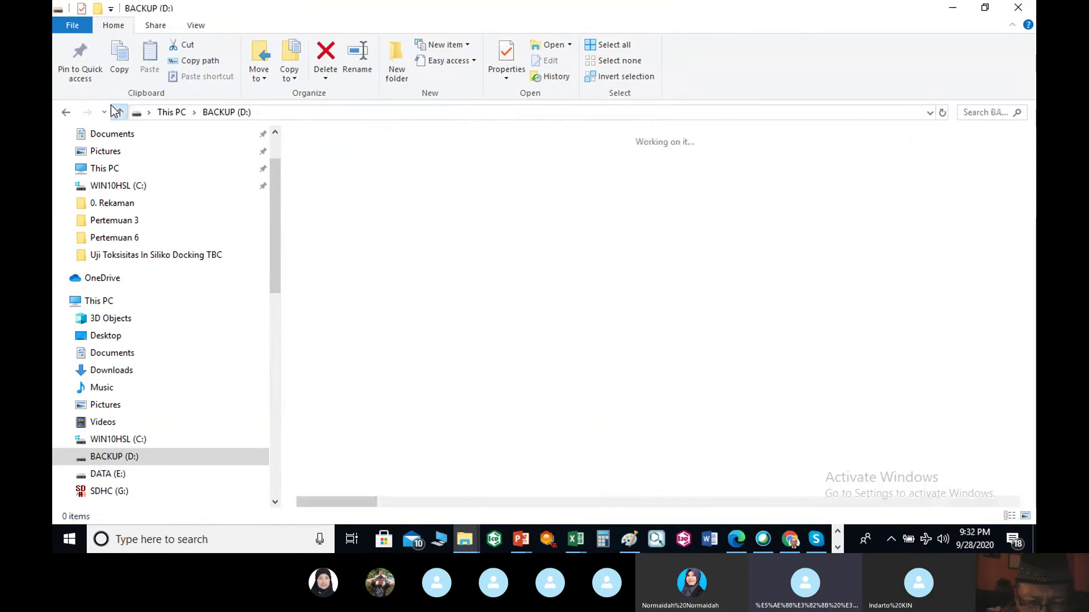
click(117, 112)
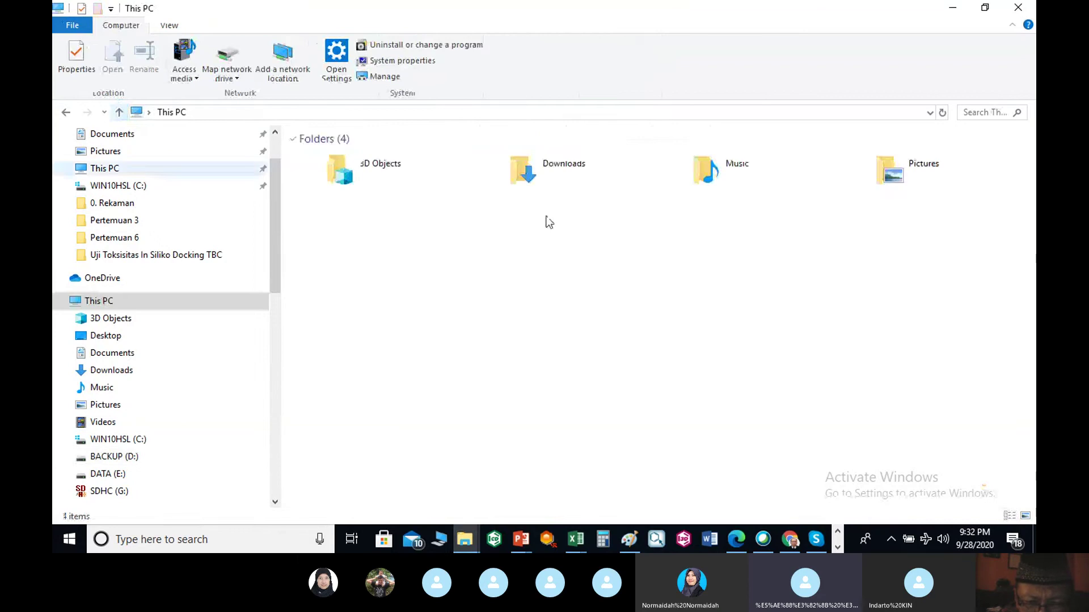
double_click(686, 269)
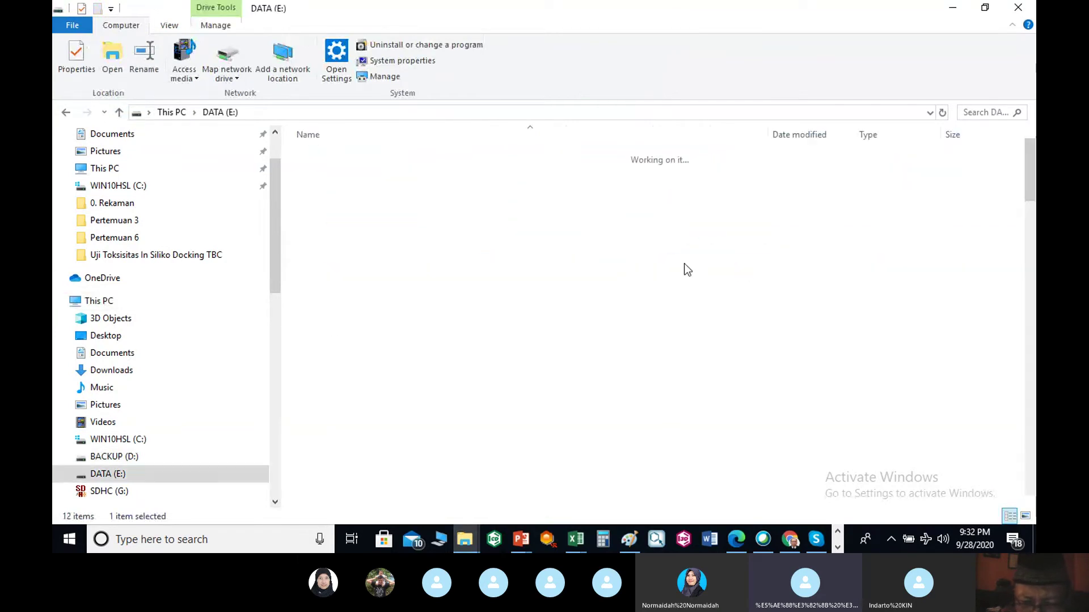
Launch Ecosar from the ecosarapplication folder under 00.2020 UJI T, Uji Toksisitas In Siliko Docking TBC, and accept its disclaimer
double_click(333, 157)
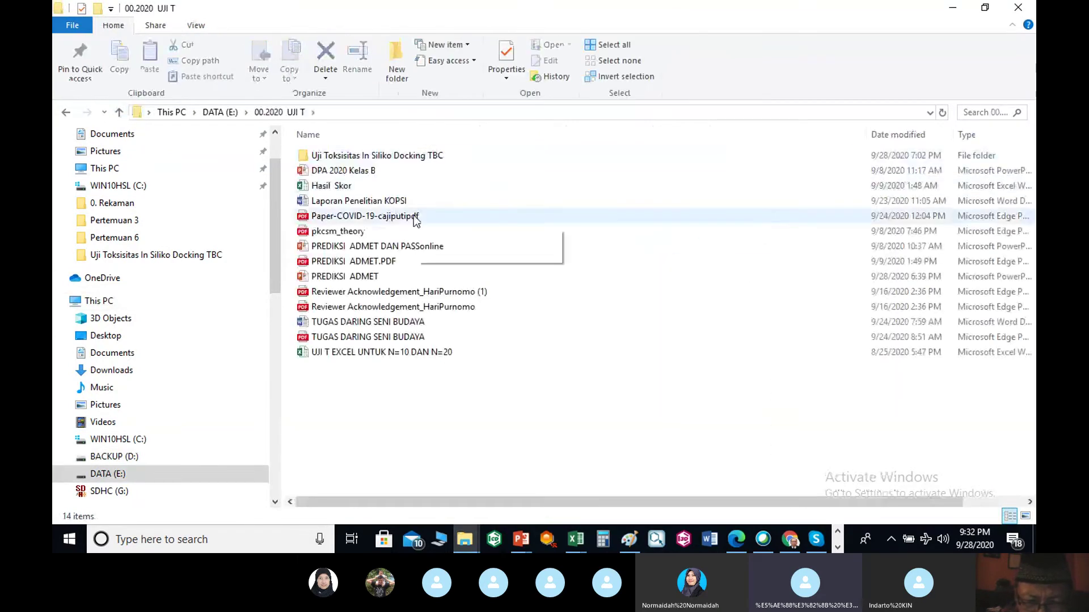
double_click(362, 157)
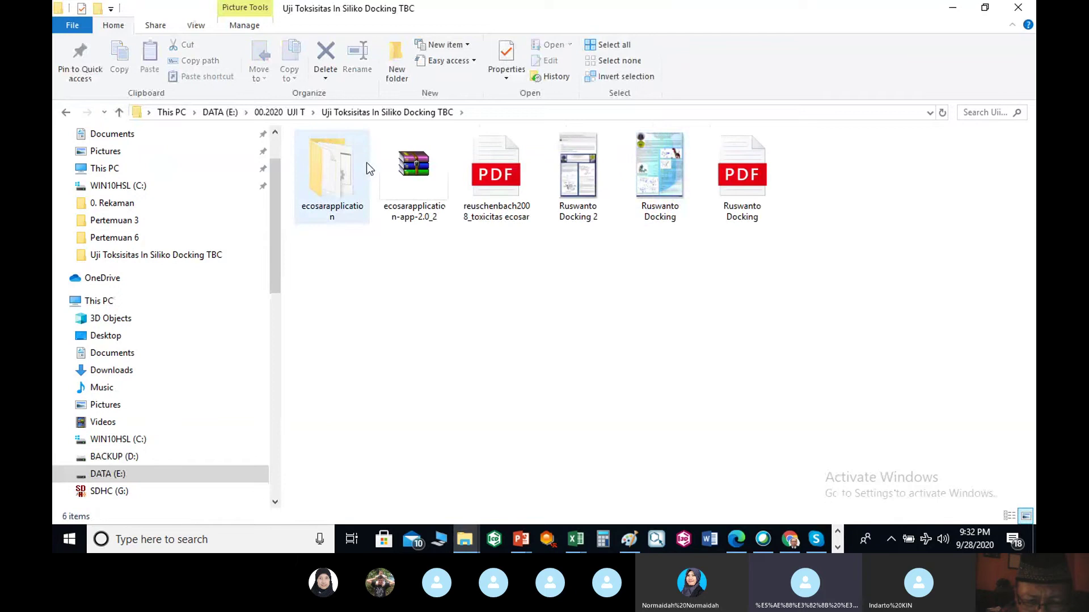
double_click(331, 196)
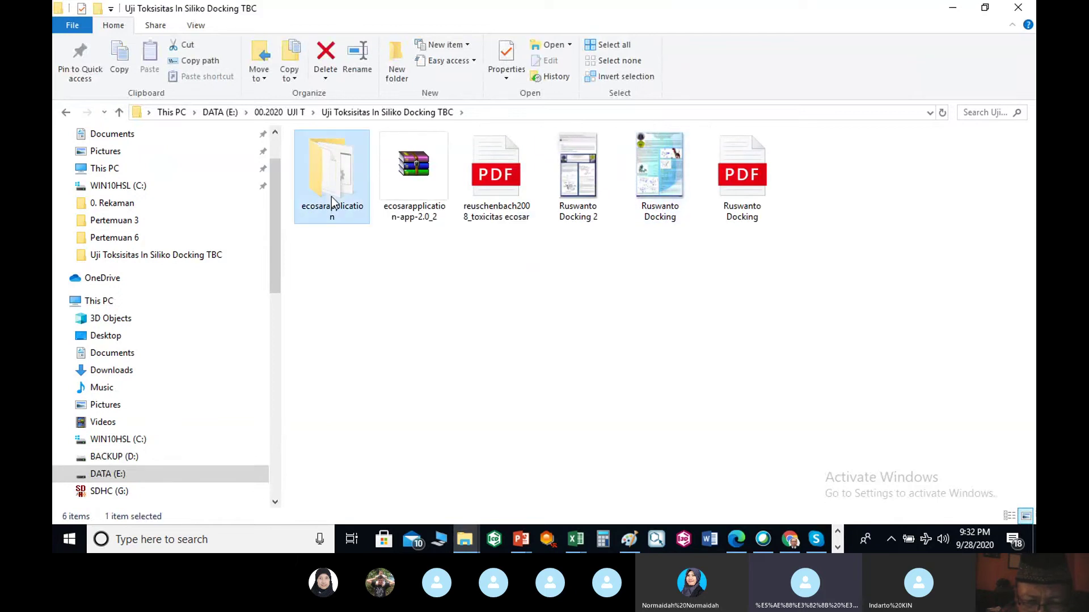
double_click(336, 249)
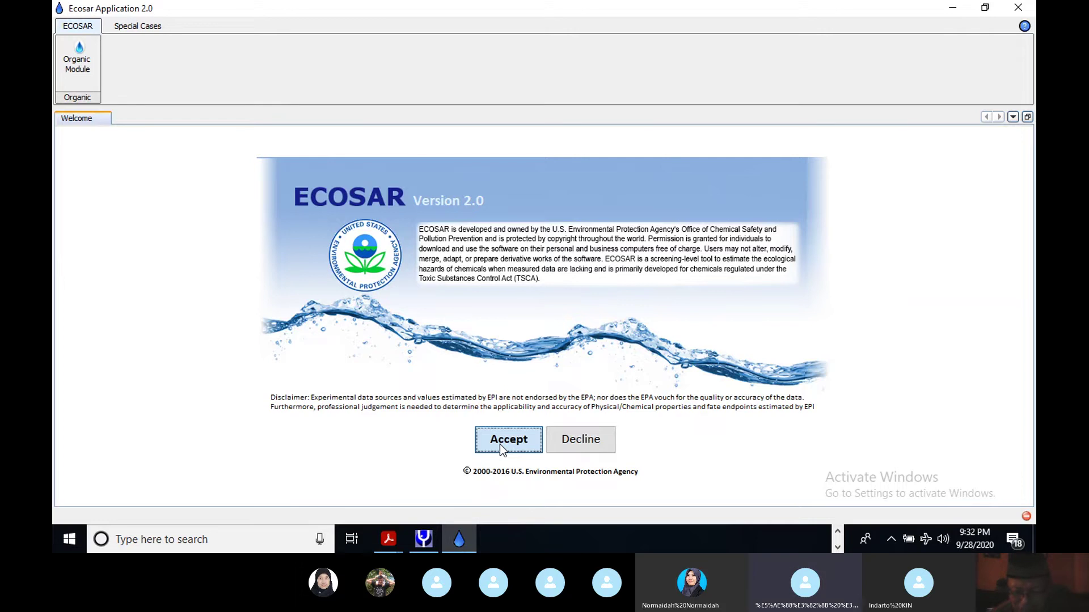
click(509, 439)
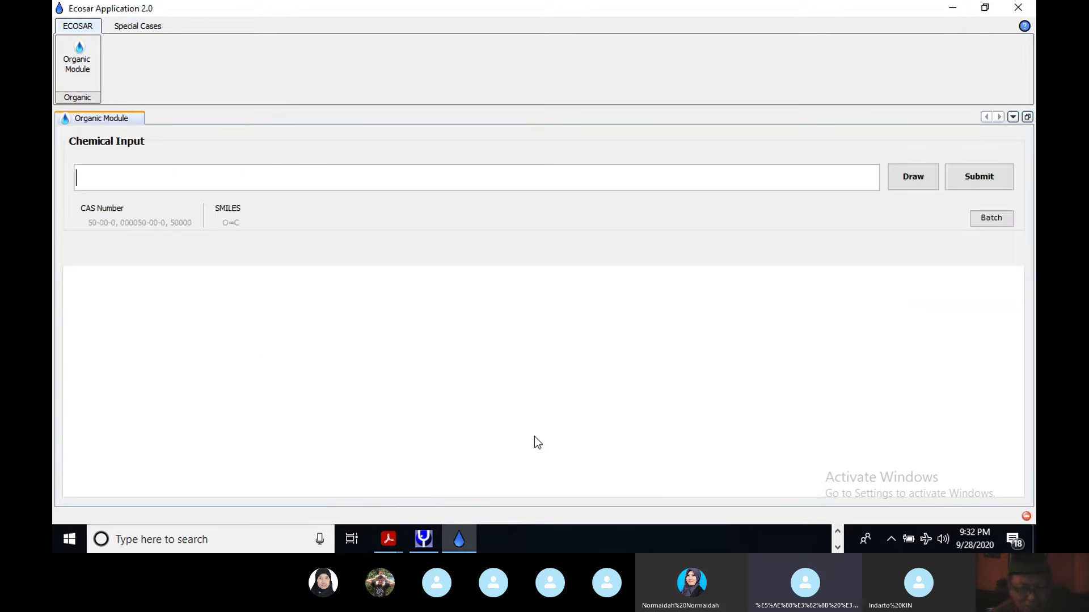
Open the Draw Input Structure window to view its drawing tools, and close it without drawing anything
click(917, 178)
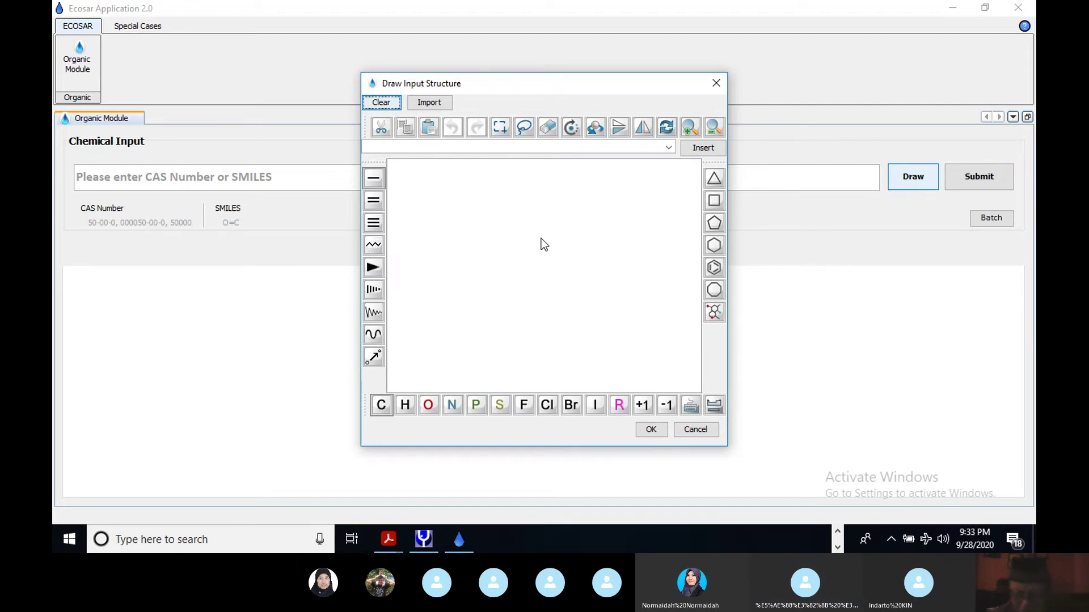
click(710, 88)
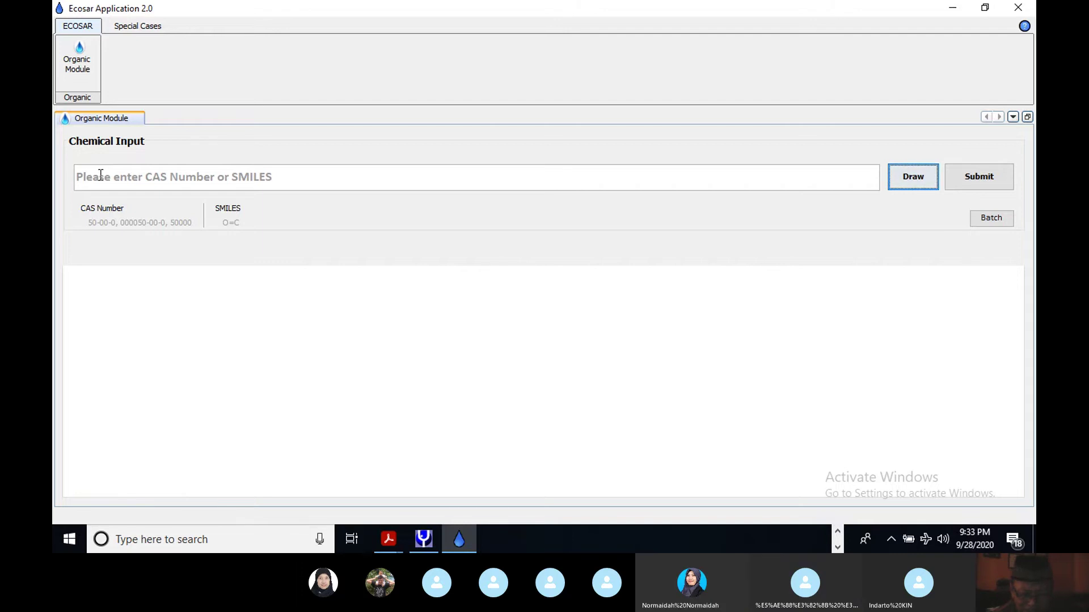
Switch to MarvinSketch, start opening a file, and browse up from Azitromycin_6LU7 to This PC and into the BACKUP (D:) drive
click(837, 532)
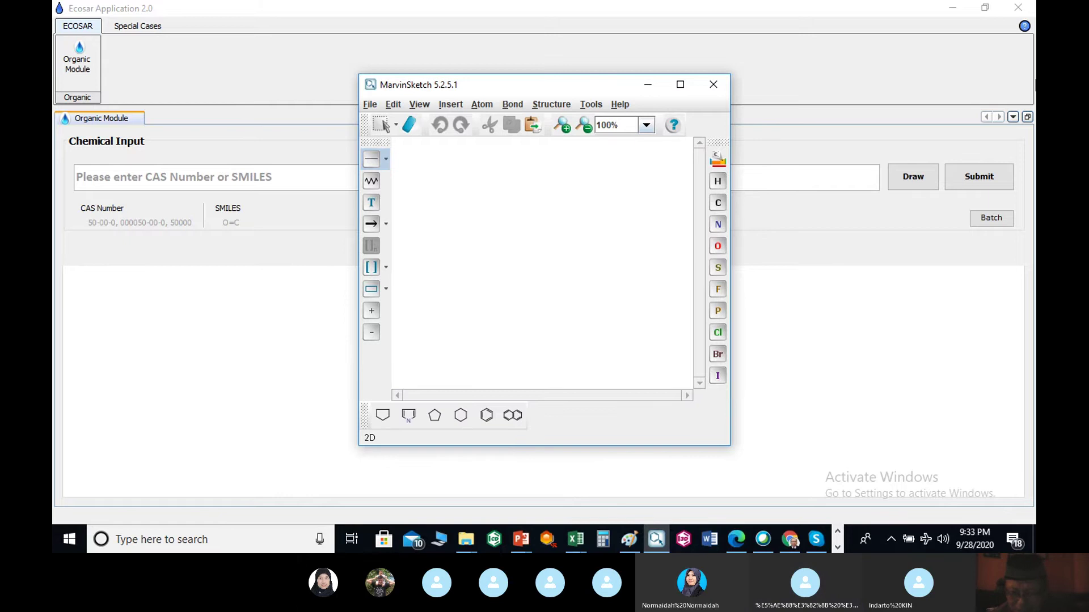
click(369, 106)
click(395, 140)
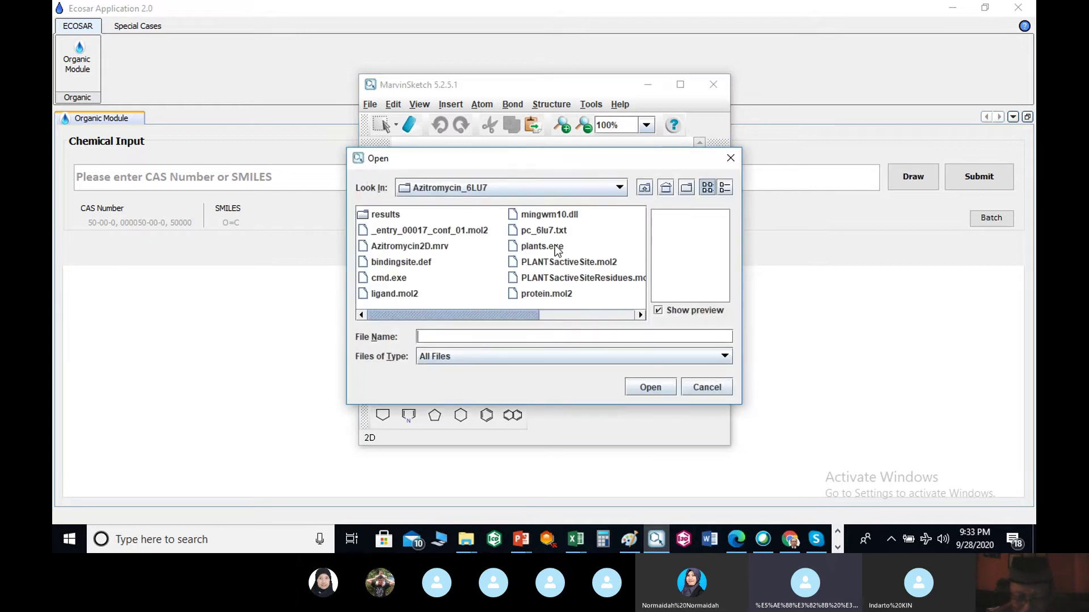
click(644, 189)
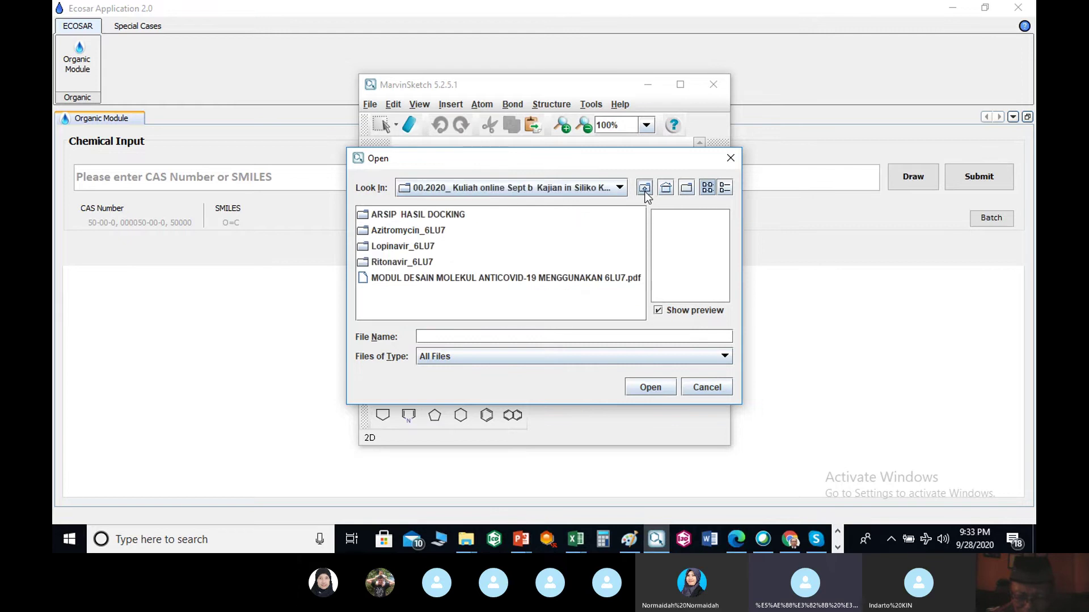
click(645, 188)
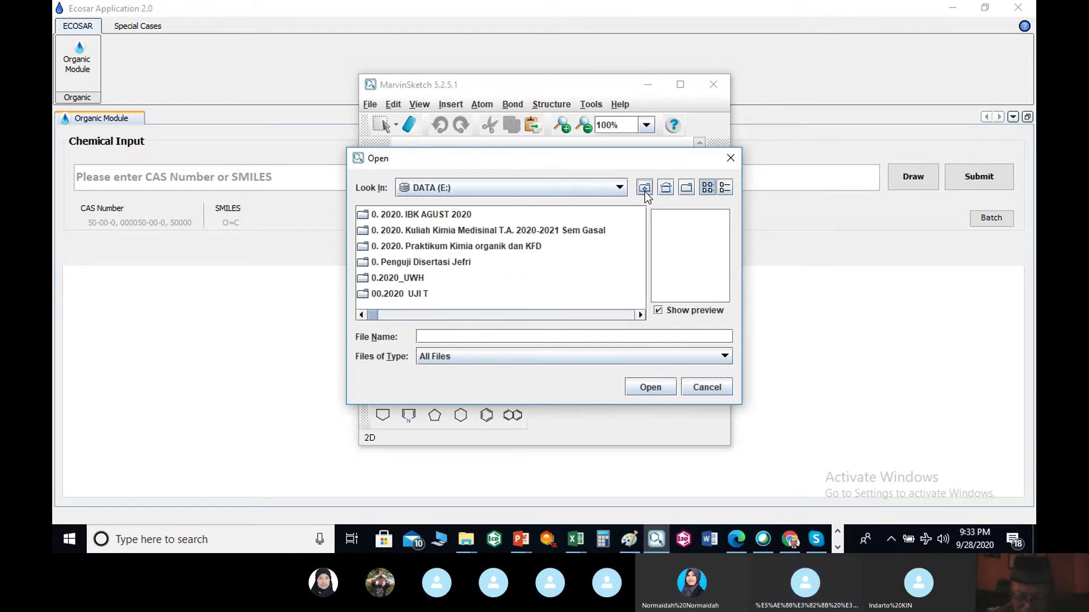
click(645, 189)
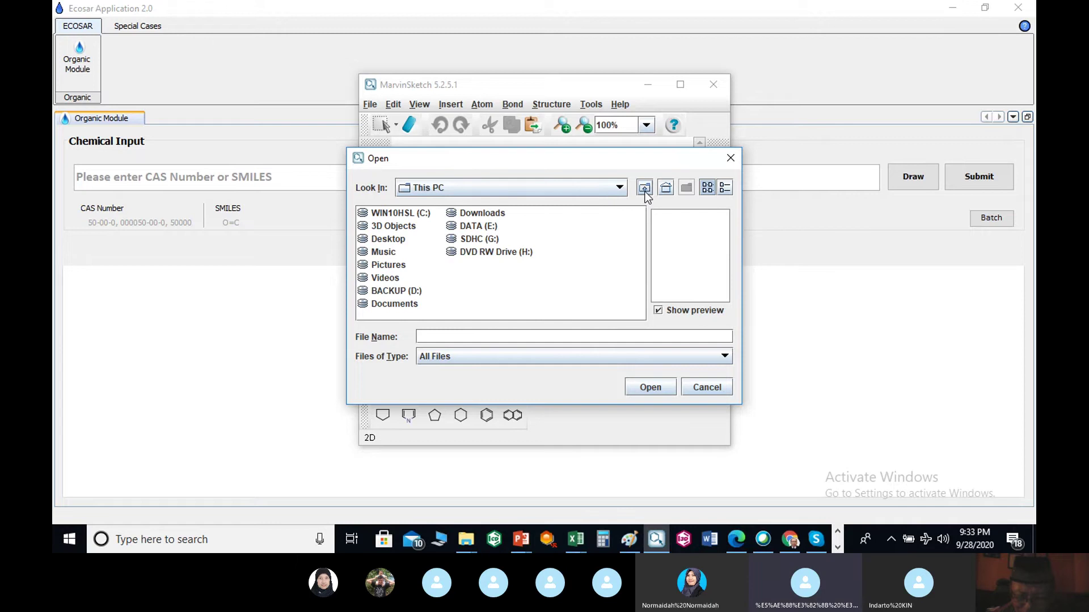
click(411, 295)
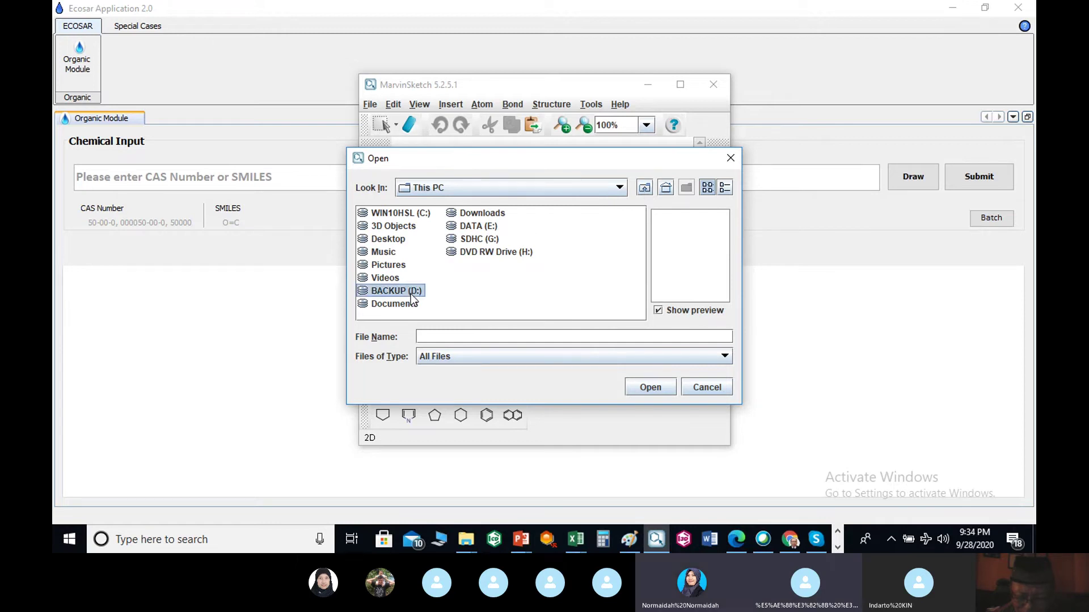
double_click(411, 295)
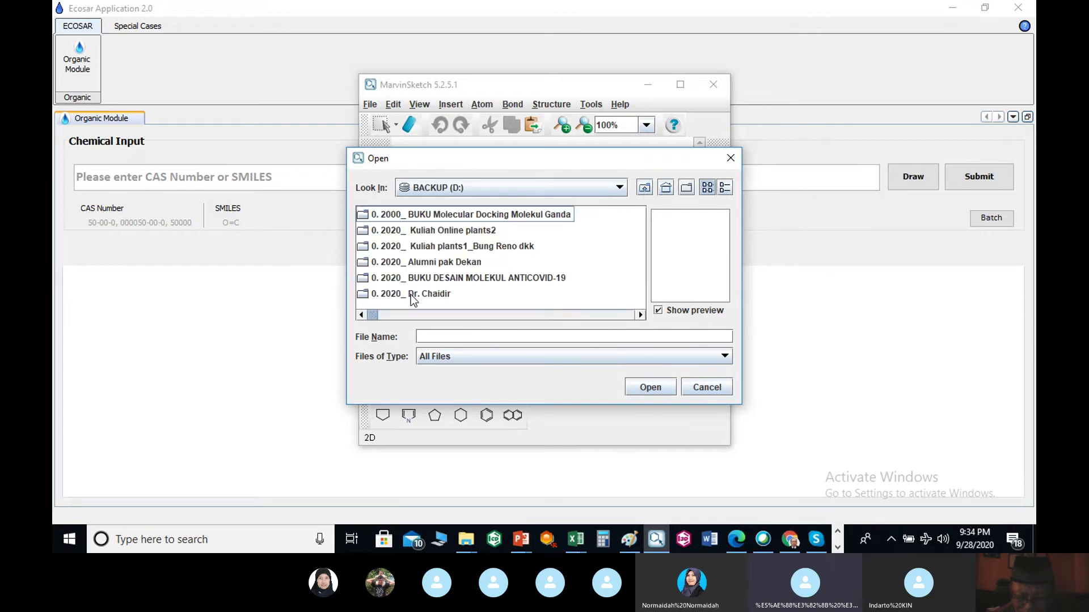
Open _entry_00007_conf_01.mol2 from bhfgm2_3e9s, inside 10_Moldock derivat boron anticovid-19_3E9S under 0. 2020_ BUKU DESAIN MOLEKUL ANTICOVID-19
double_click(486, 279)
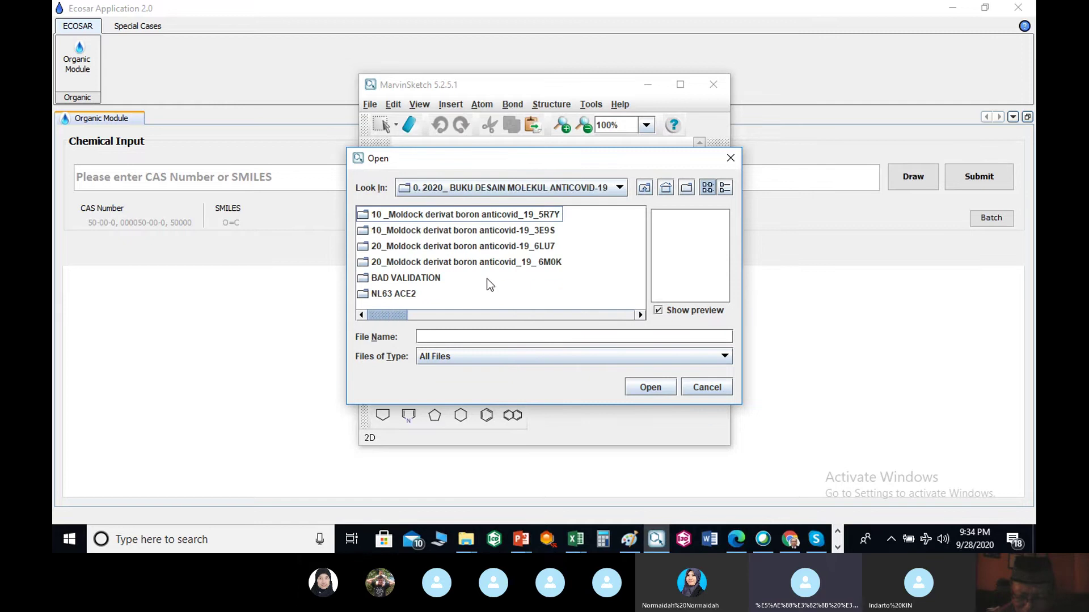
double_click(491, 233)
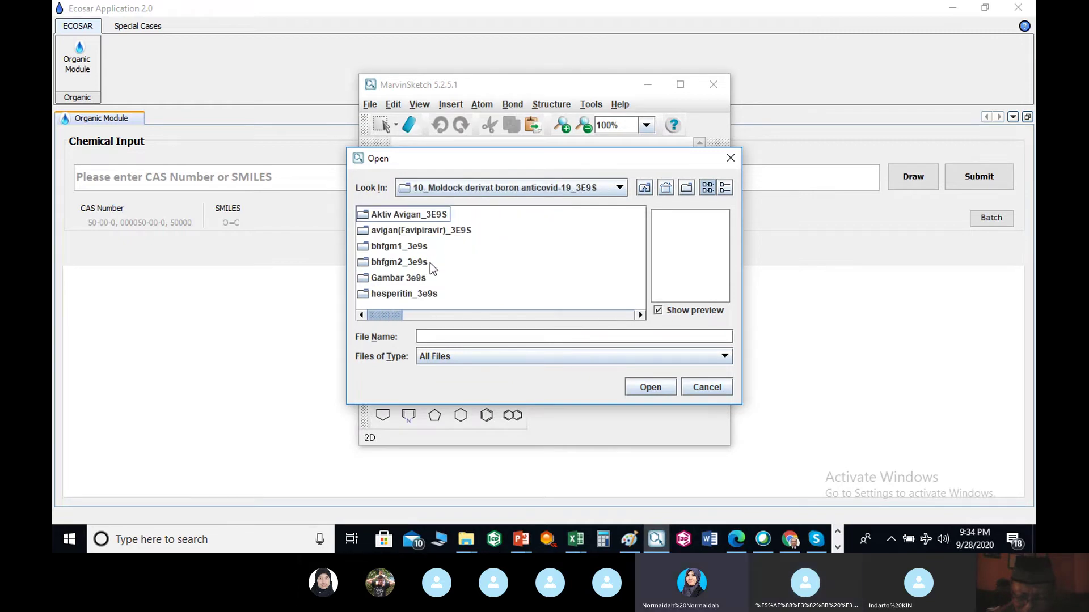
double_click(411, 263)
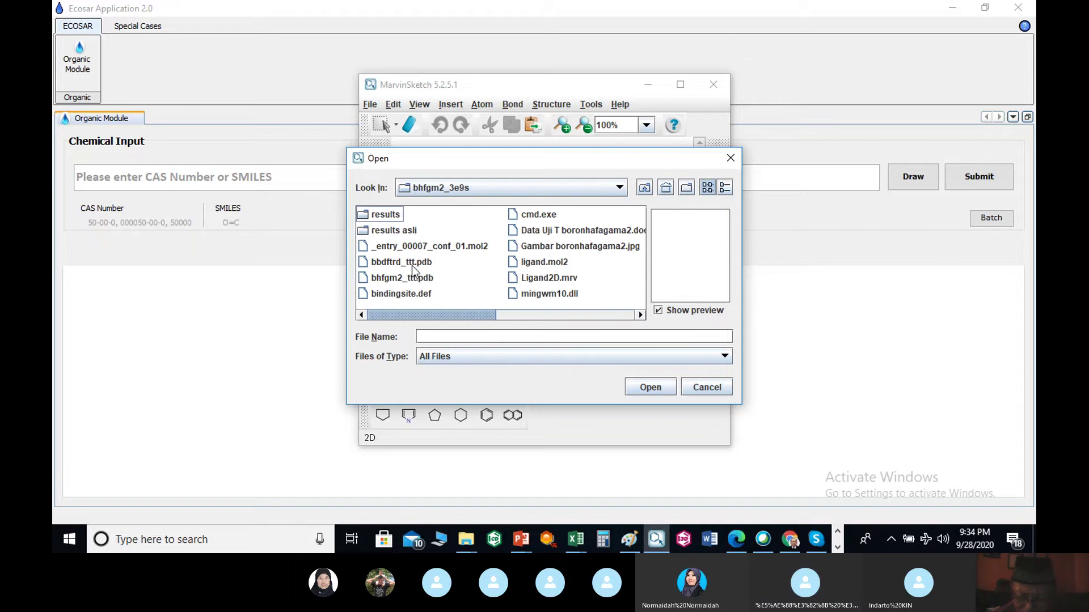
click(434, 247)
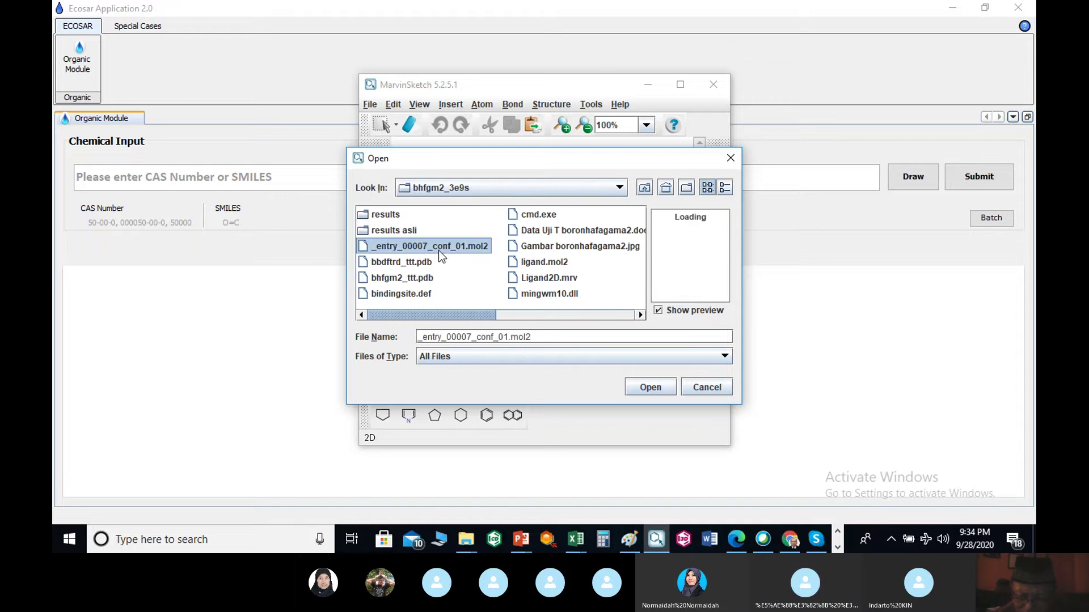
click(653, 387)
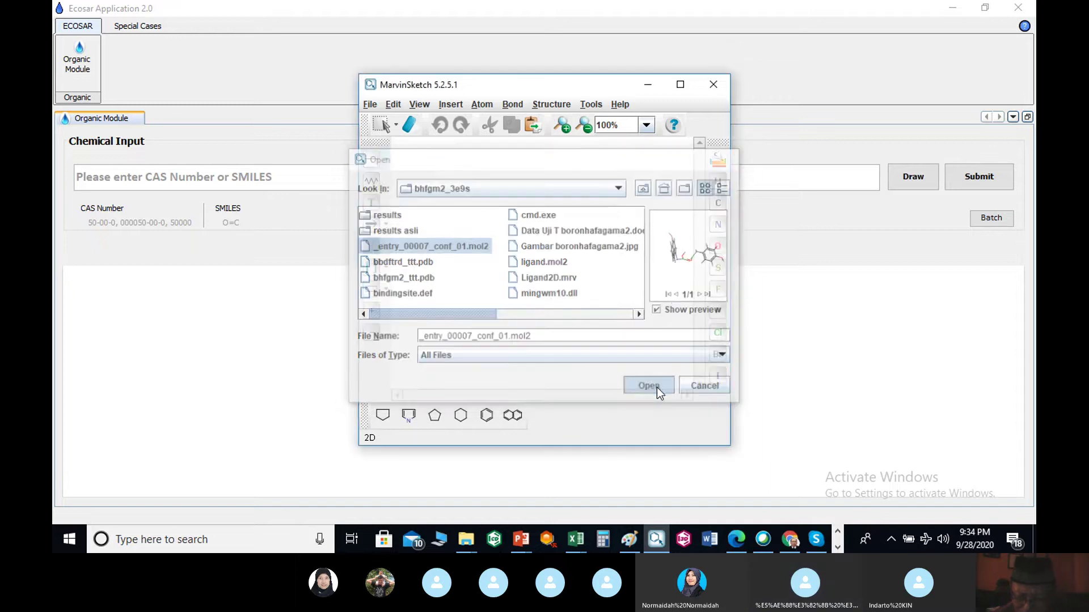
Convert the loaded 3D molecule to a flat layout with Clean in 2D
click(538, 105)
mouse_move(559, 121)
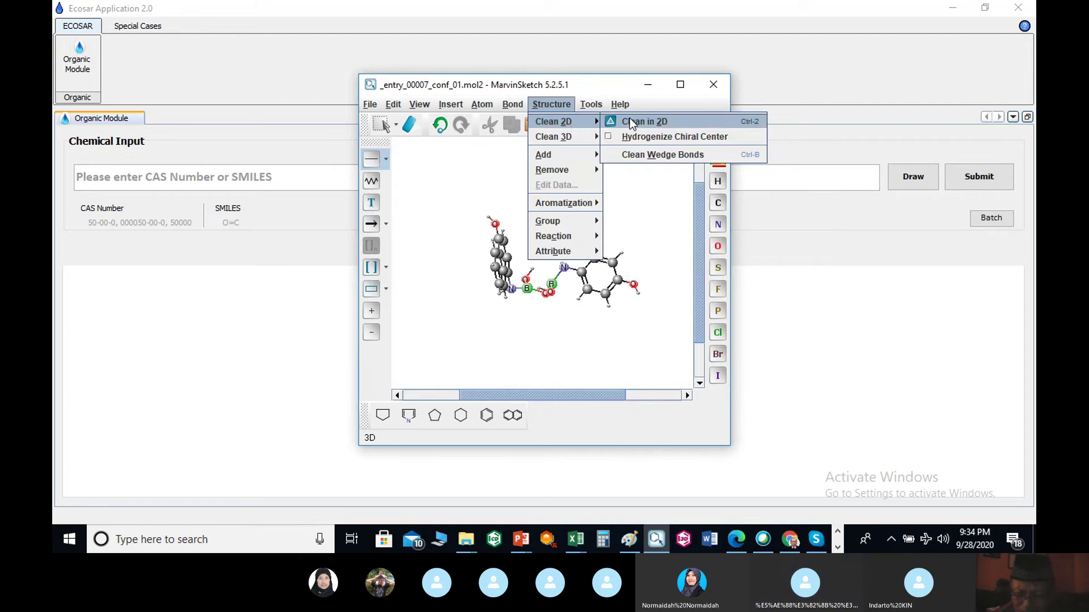
click(630, 121)
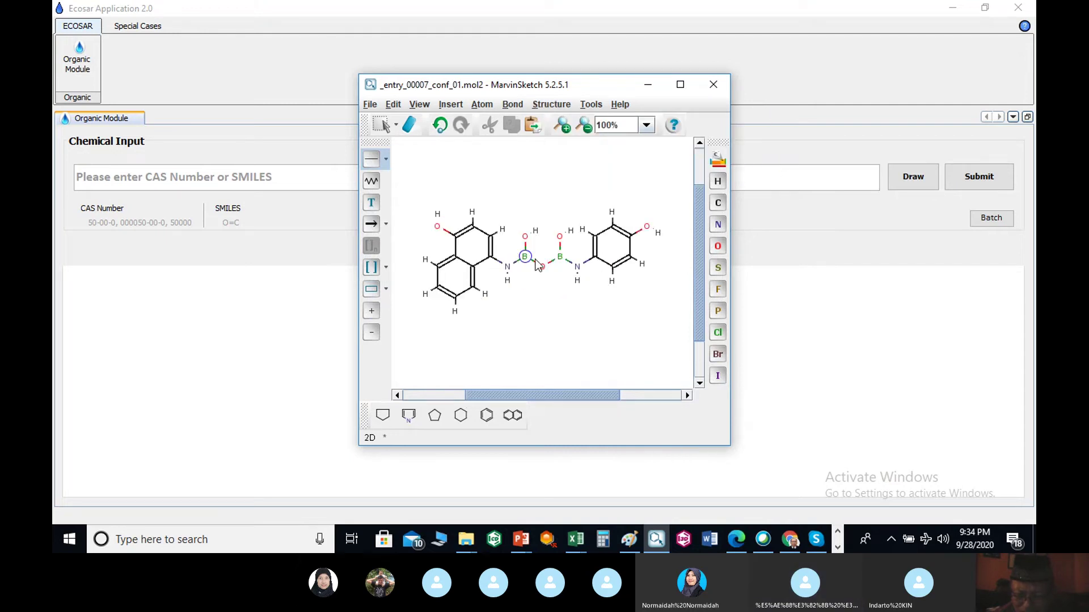
Select the entire molecule and copy it as SMILES
click(394, 105)
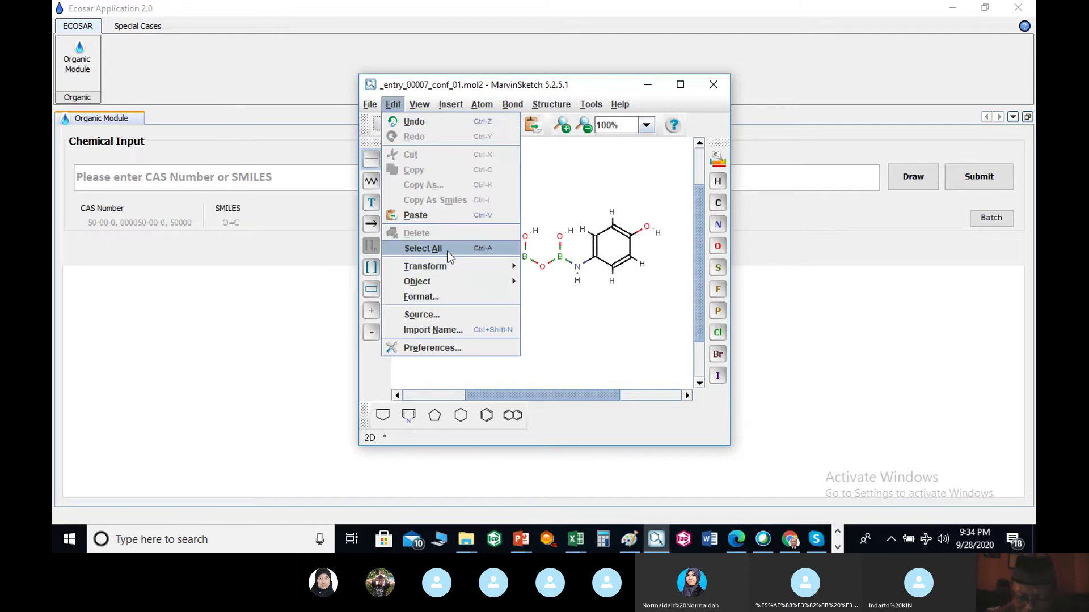
click(445, 250)
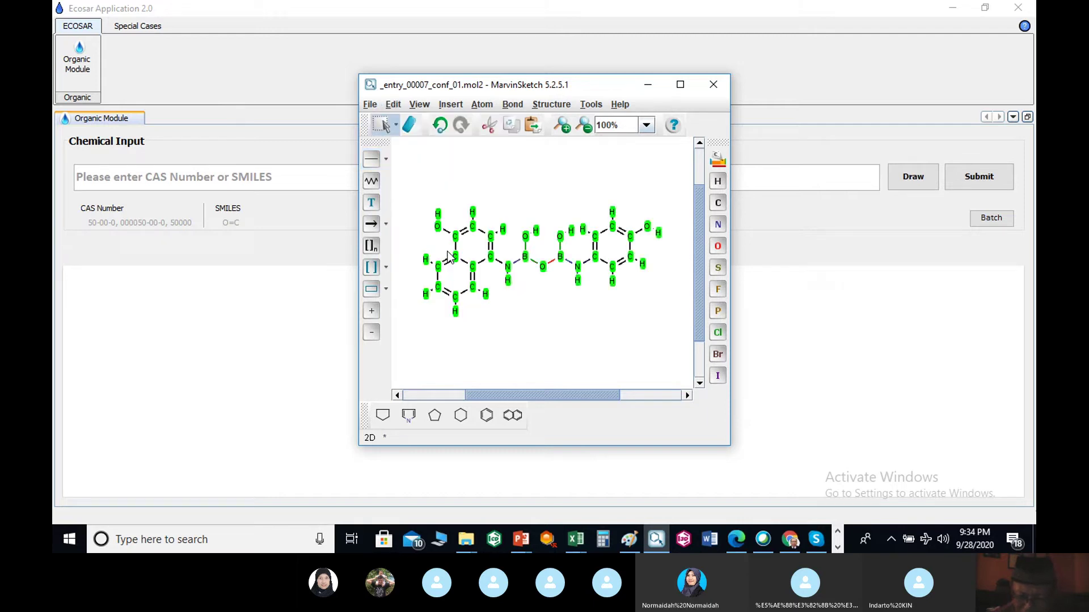
click(394, 105)
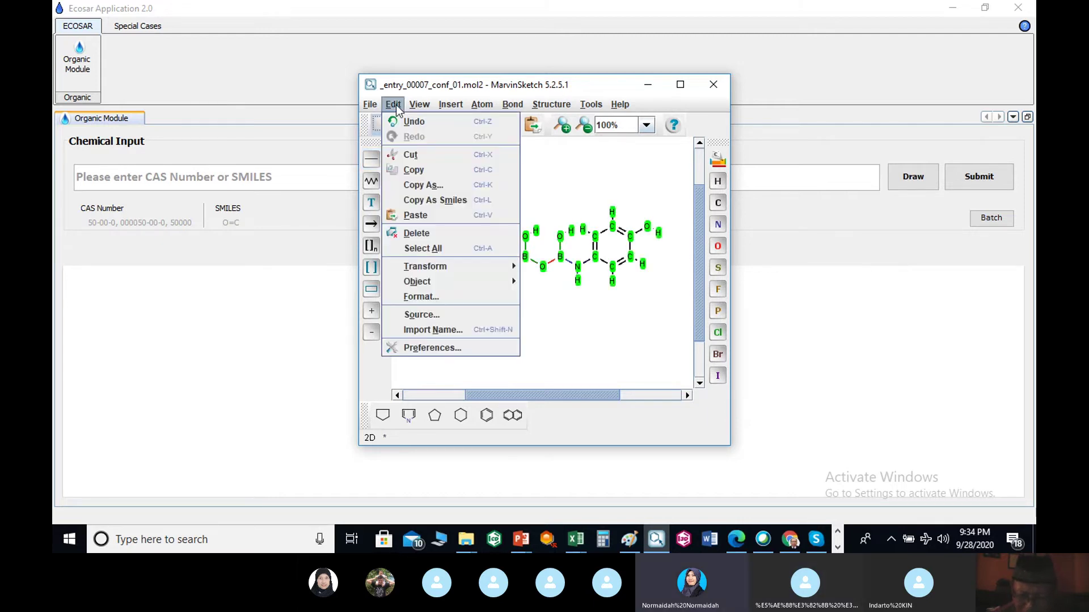
click(441, 200)
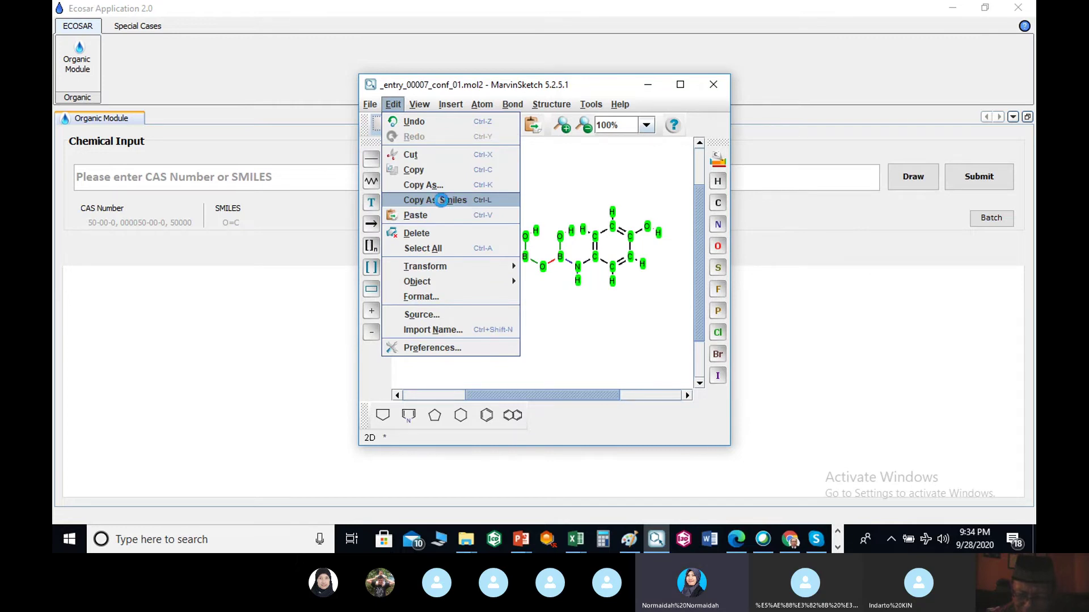
Minimize MarvinSketch, paste the copied SMILES into Ecosar's chemical input and submit it for toxicity prediction
click(647, 84)
click(538, 175)
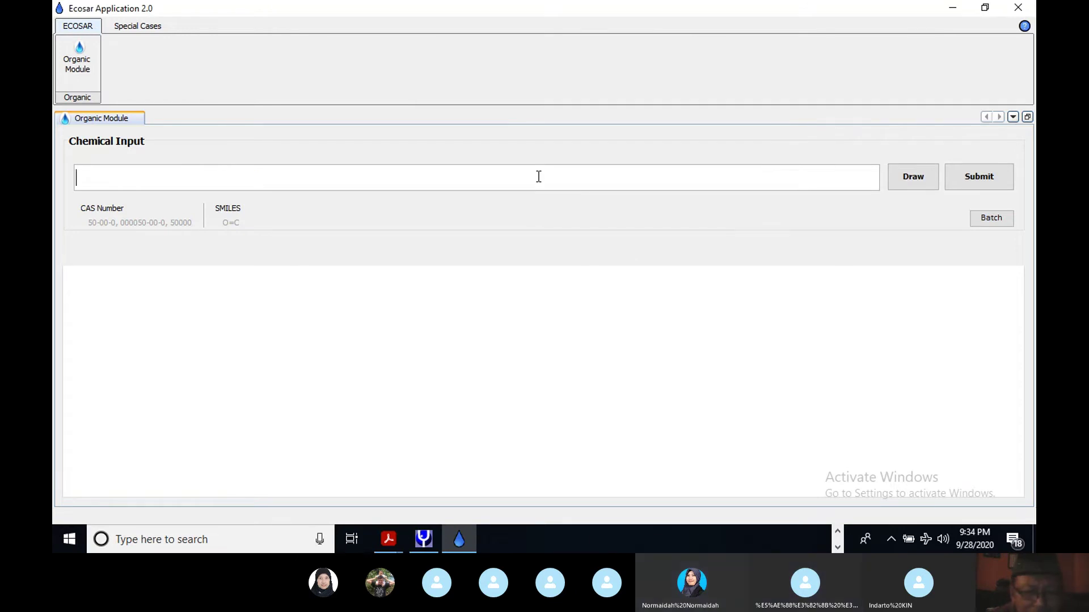
text([H]OB(OB(O[H])N([H])C1=C([H])C([H])=C(O[H])C2=C([H])C([H])=C([H])C([H])=C12)N([H])C1=C([H])C([H])=C(O[H])C([H])=C1[H])
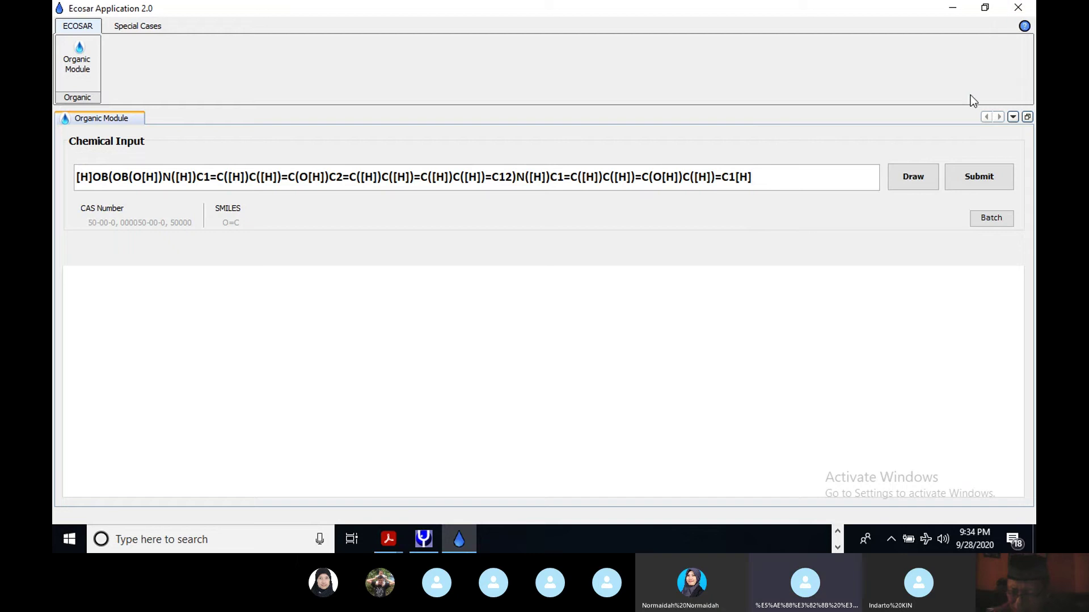
click(975, 179)
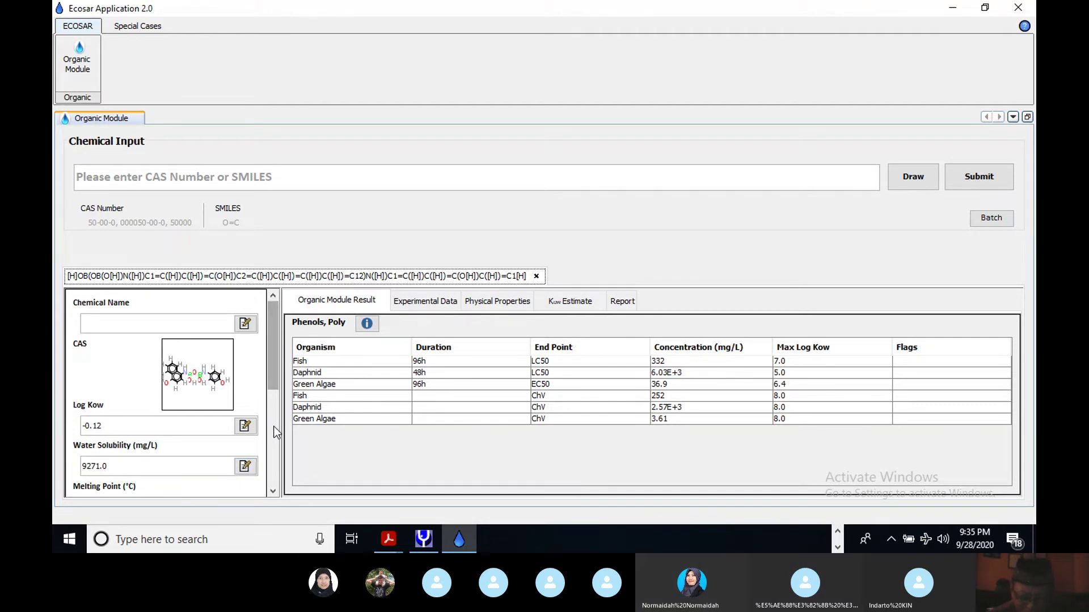
Examine the submitted compound's chemical details, including its molecular weight, Log Kow and water solubility
click(273, 492)
click(272, 491)
click(272, 491)
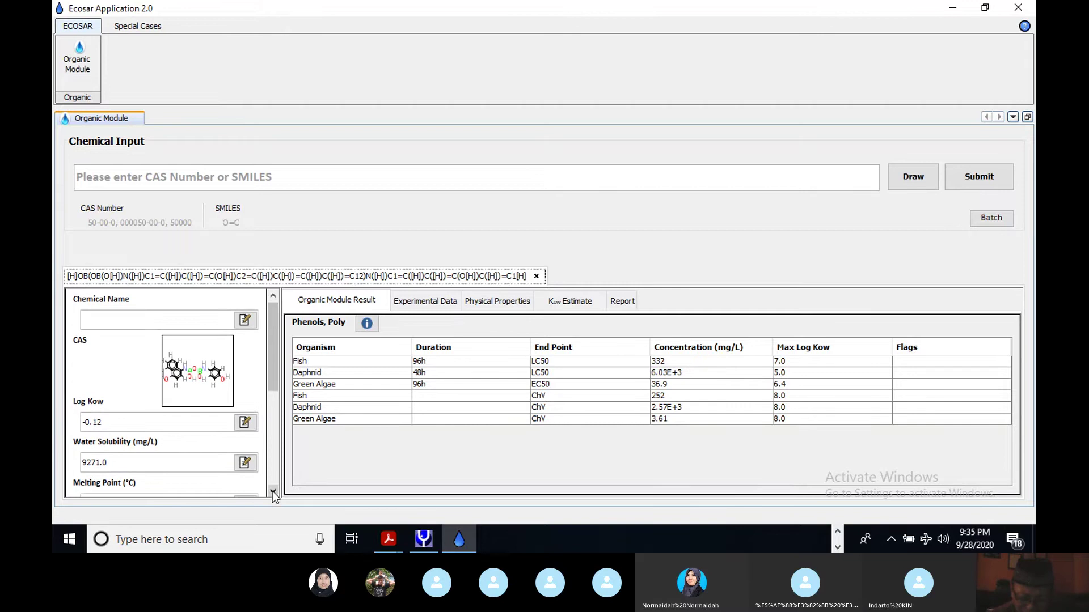
click(273, 477)
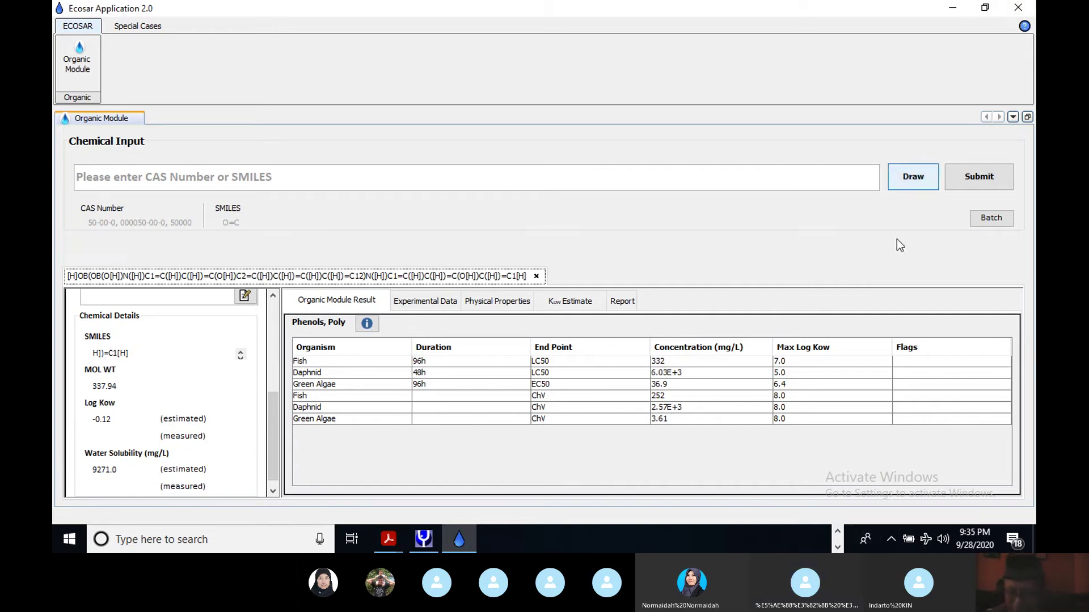
Switch to the Skype call window to check the meeting chat
click(835, 532)
click(815, 541)
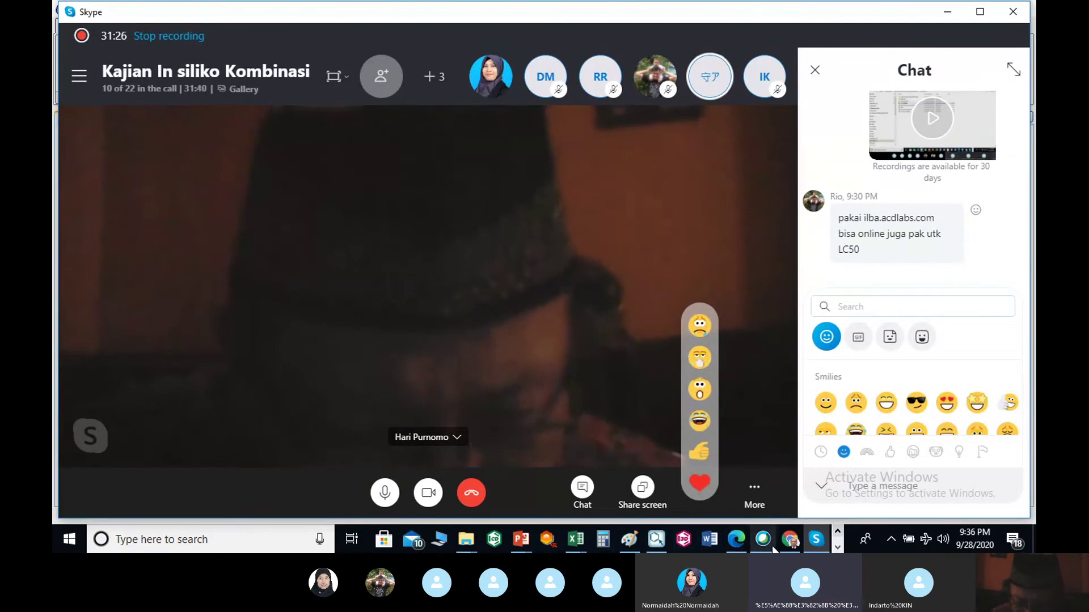
mouse_move(812, 541)
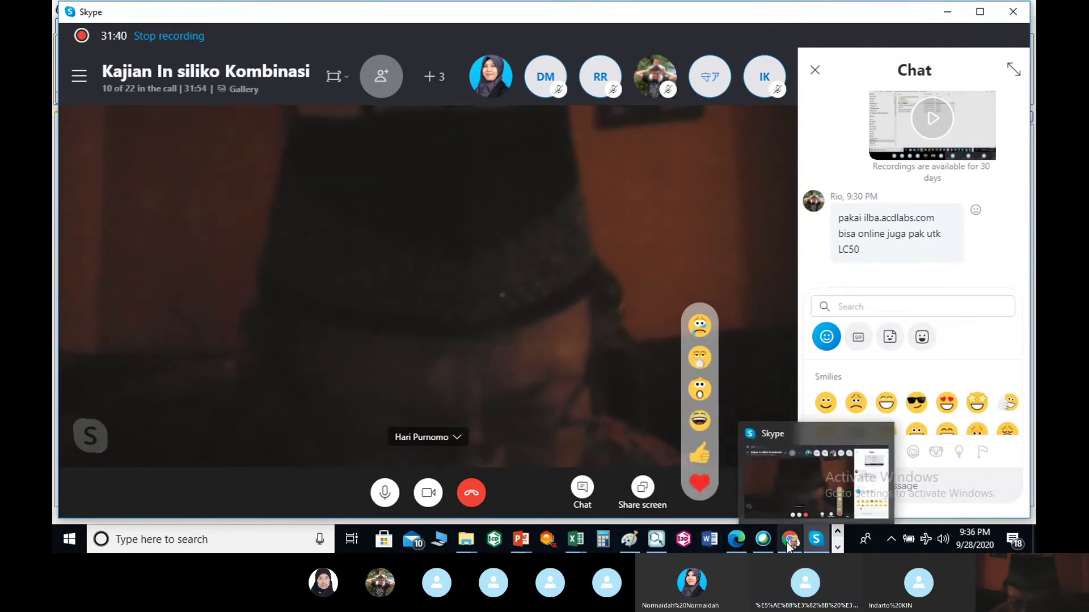
Switch to the PREDIKSI ADMET presentation in PowerPoint, start its slide show from the beginning and advance to the Intestinal Absorption (Human) slide
mouse_move(512, 540)
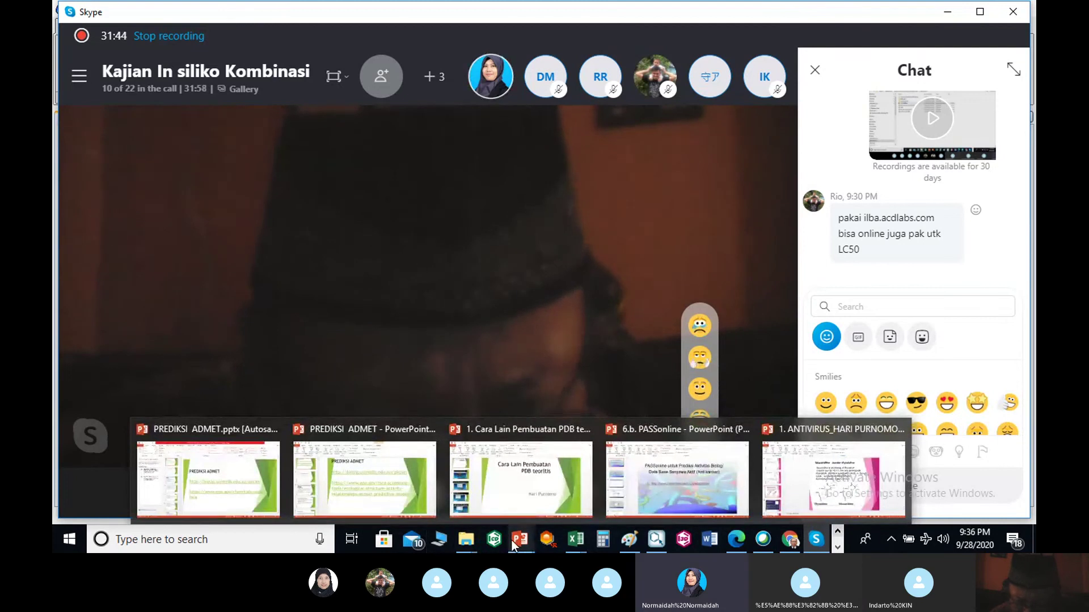
click(367, 468)
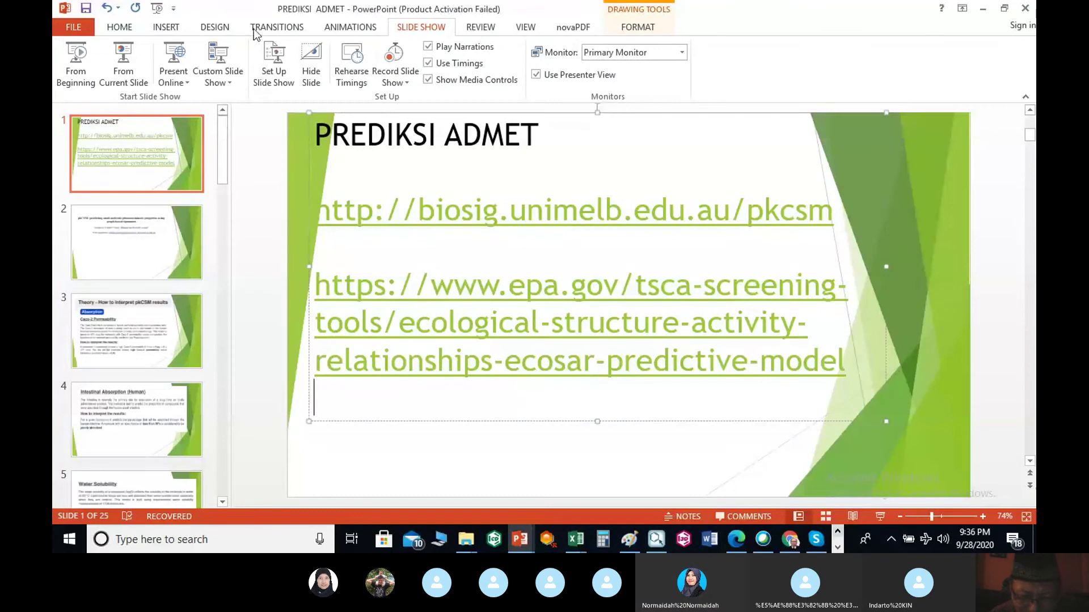
click(76, 59)
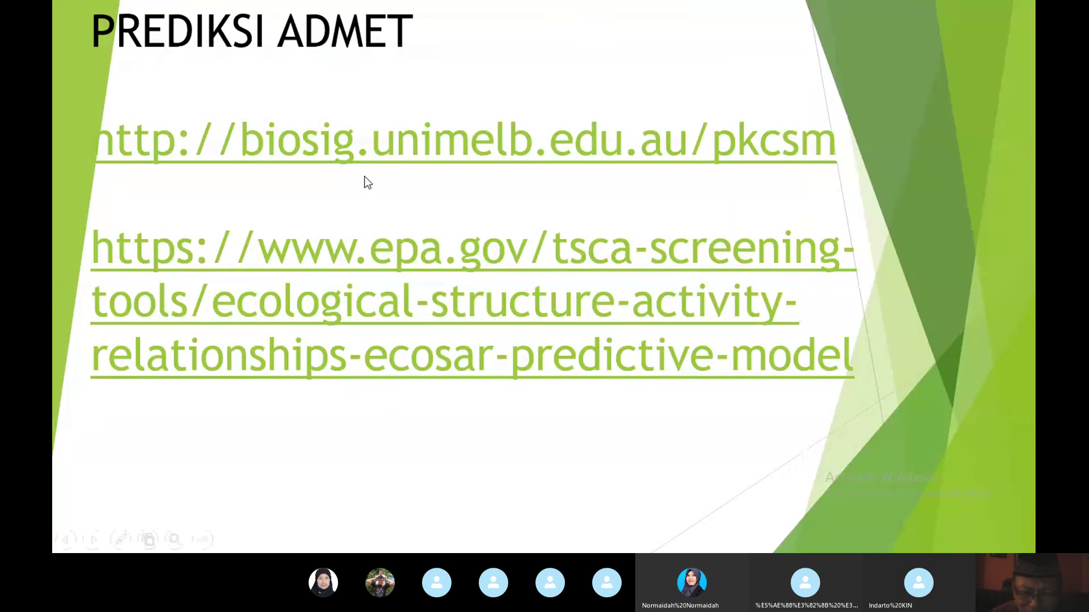
key(Right)
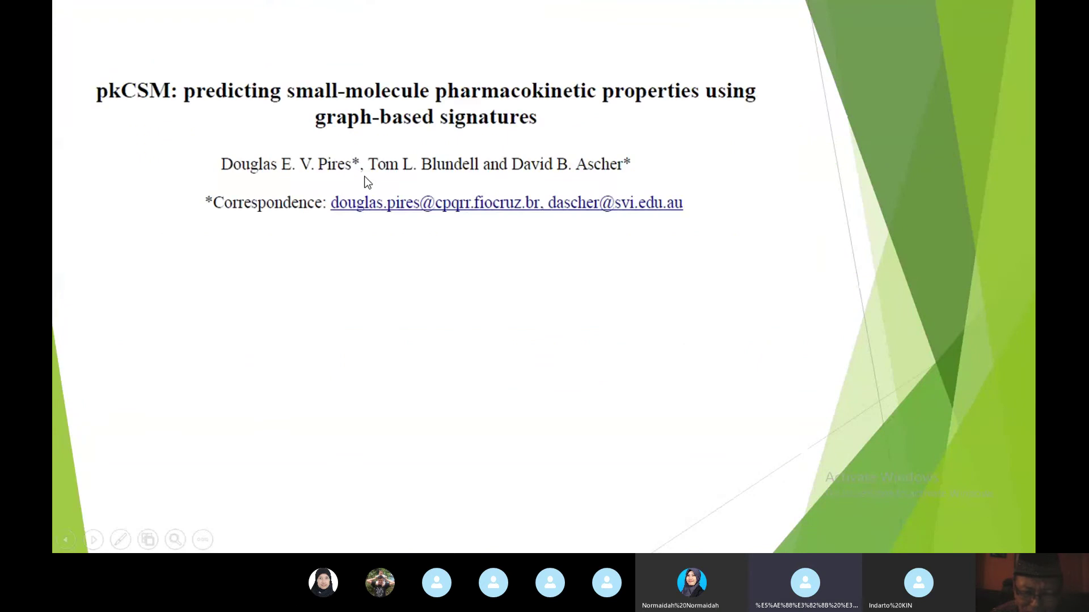
key(Right)
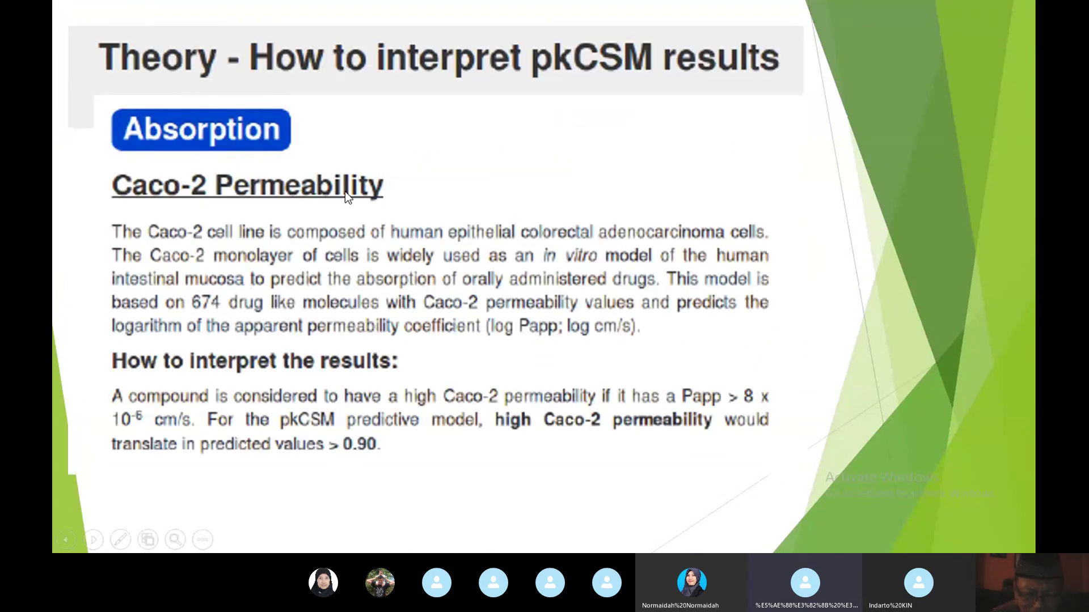
key(Right)
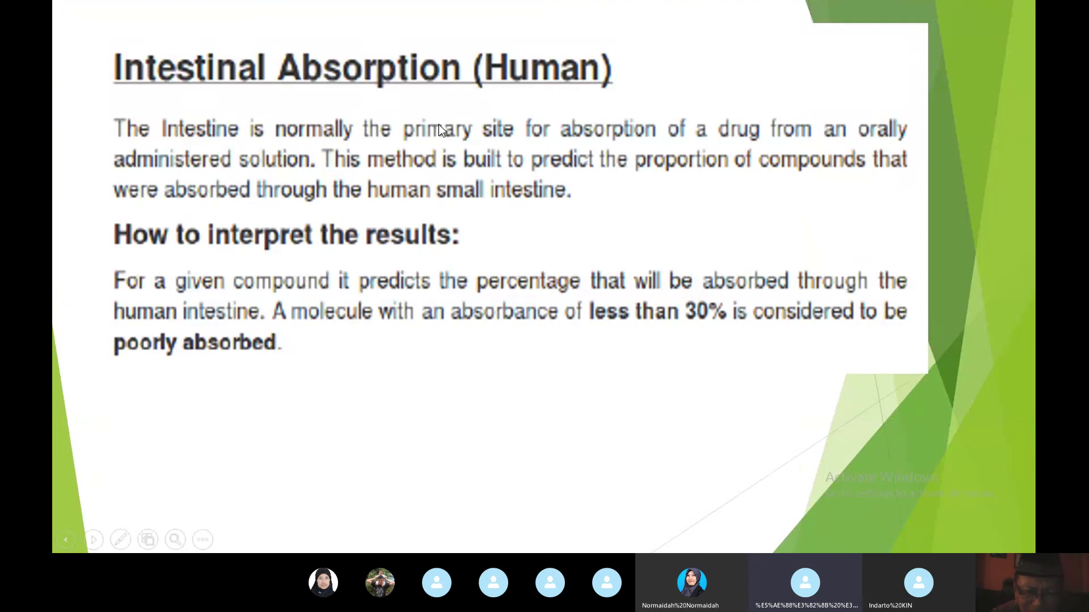